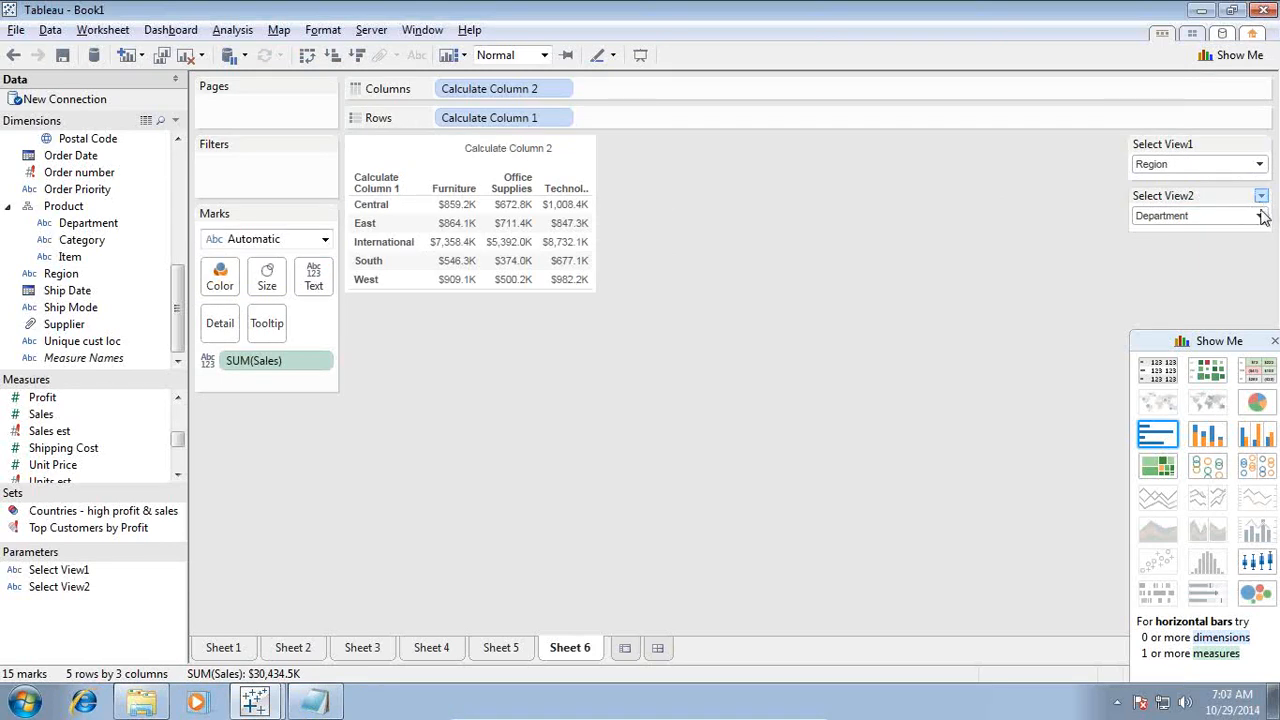
Set the Select View1 parameter to Customer Segment and try Select View2 with Category before choosing Region
click(1259, 166)
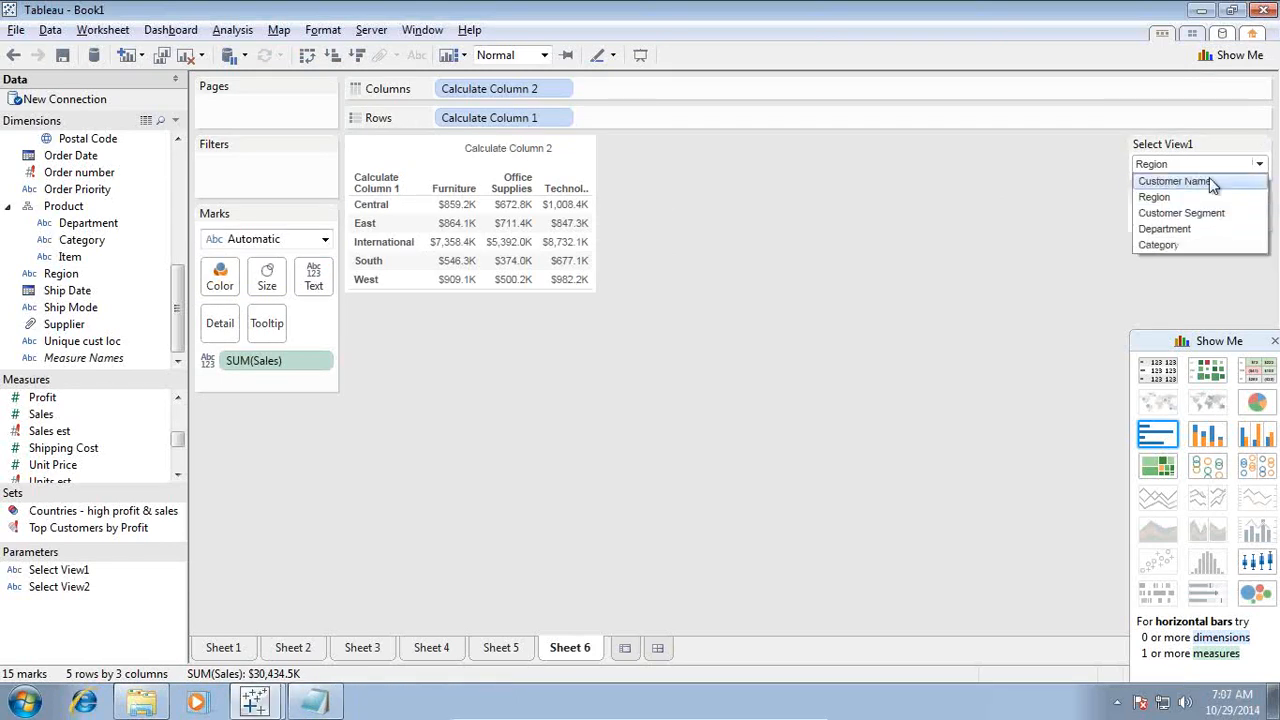
click(1195, 213)
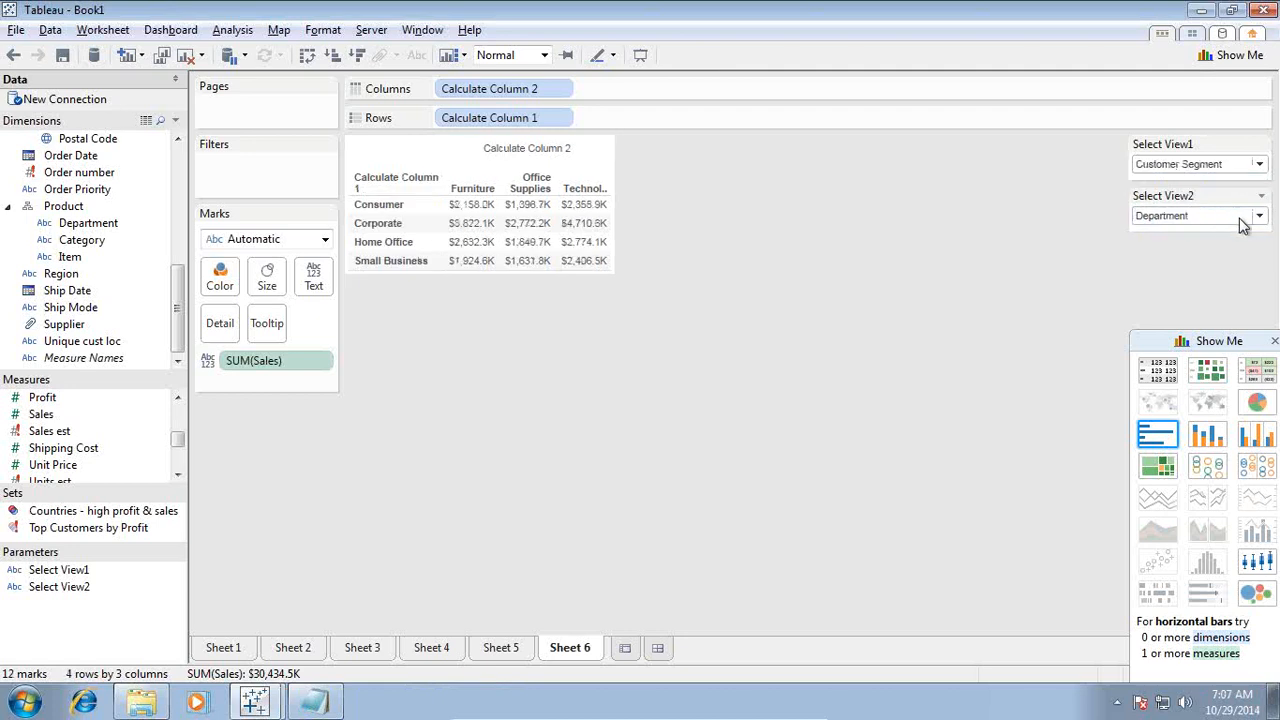
click(1259, 215)
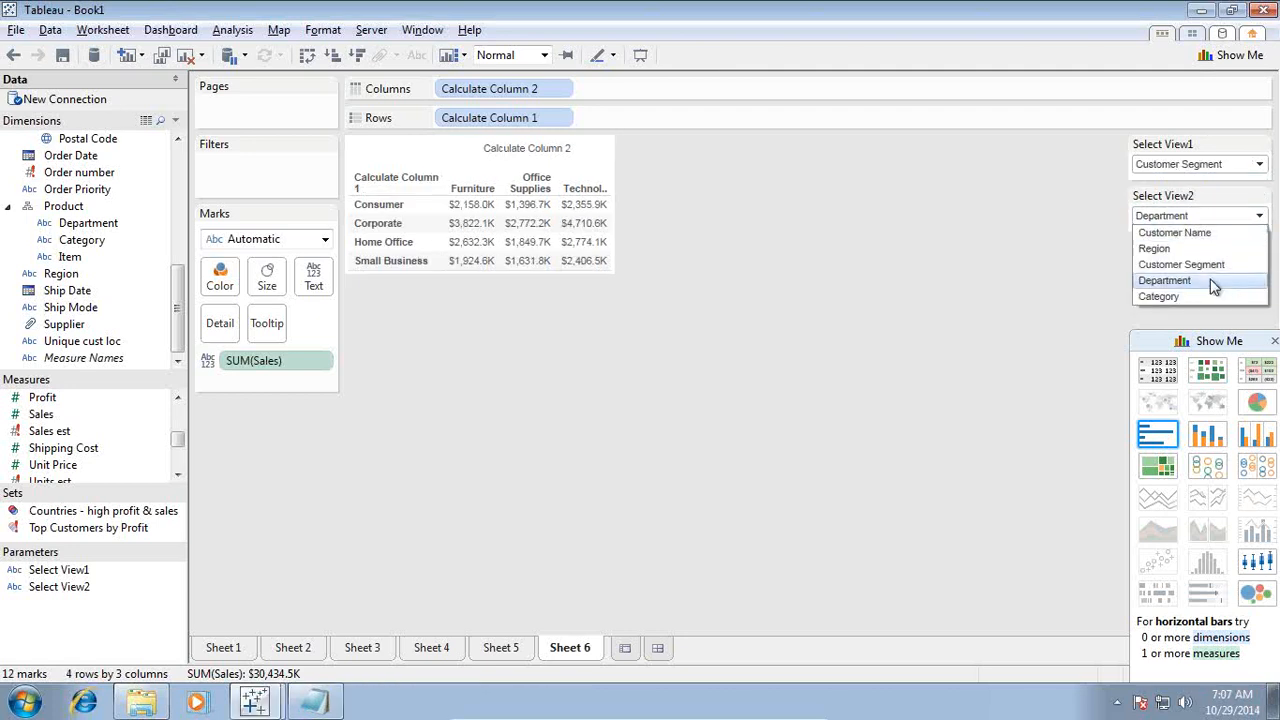
click(1200, 297)
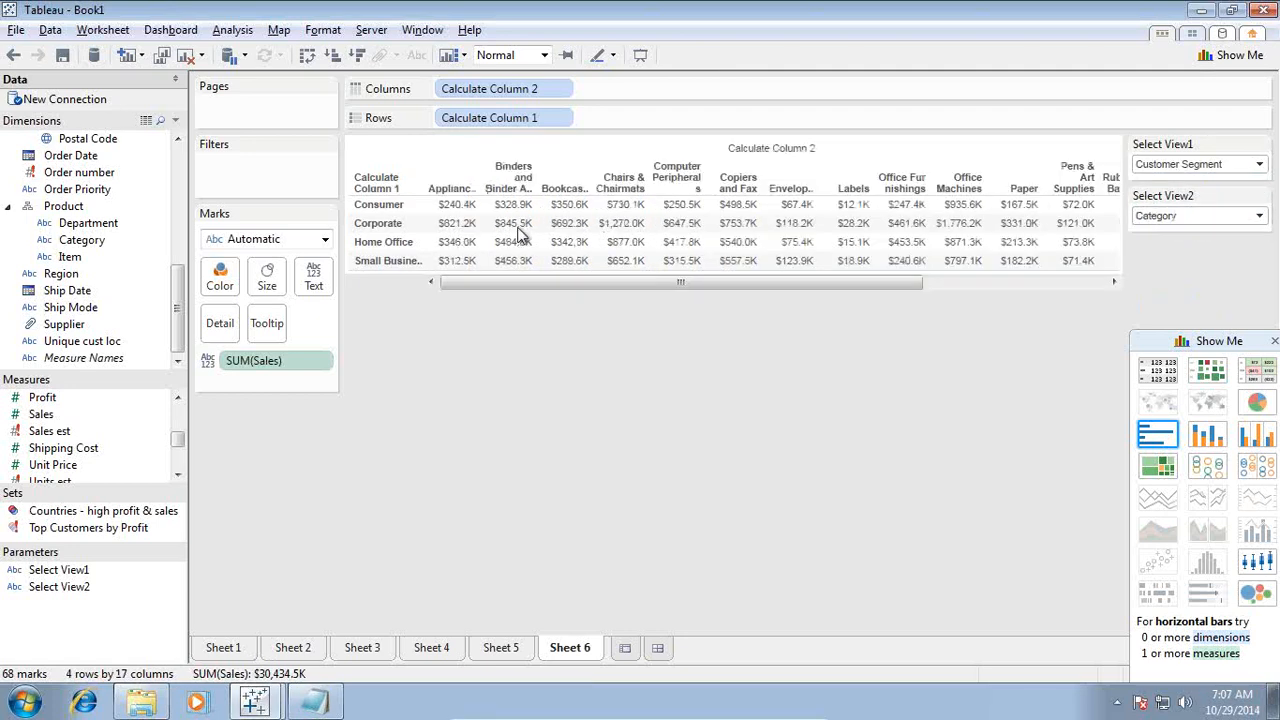
click(1257, 216)
click(1208, 248)
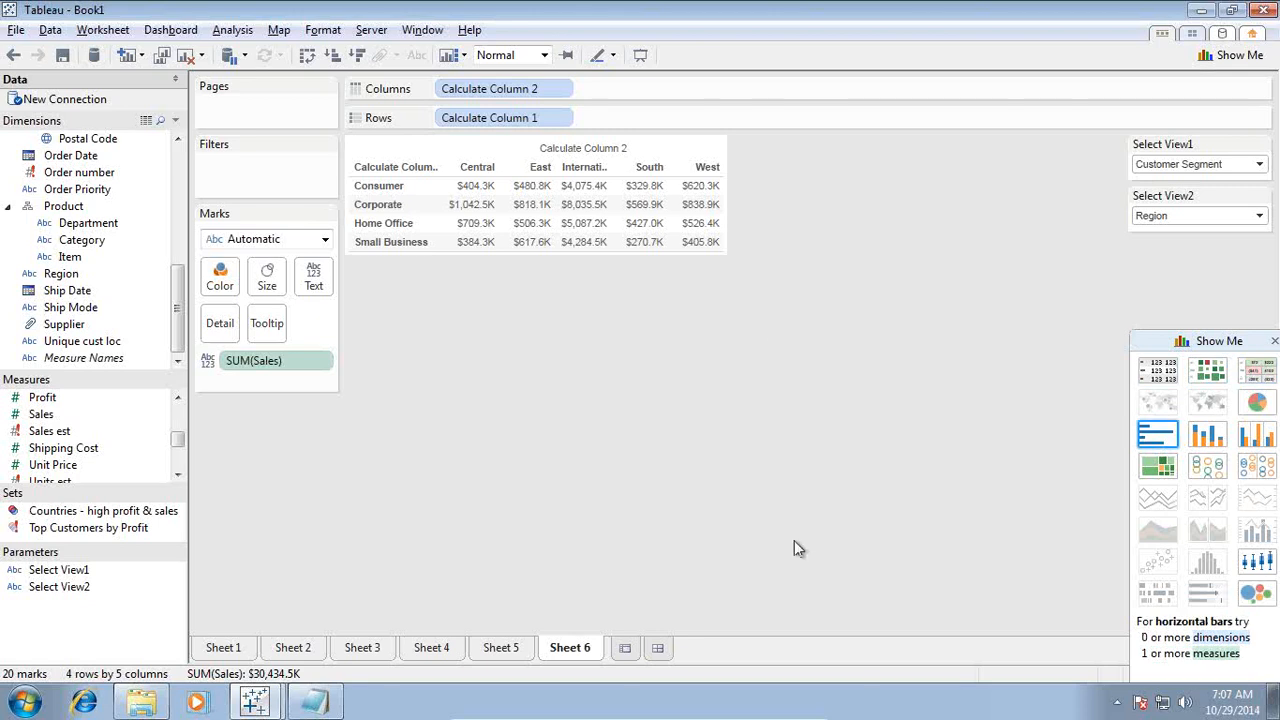
Switch to the Using Parameters slide to review the four requirements for parameters, and return to Tableau
mouse_move(720, 716)
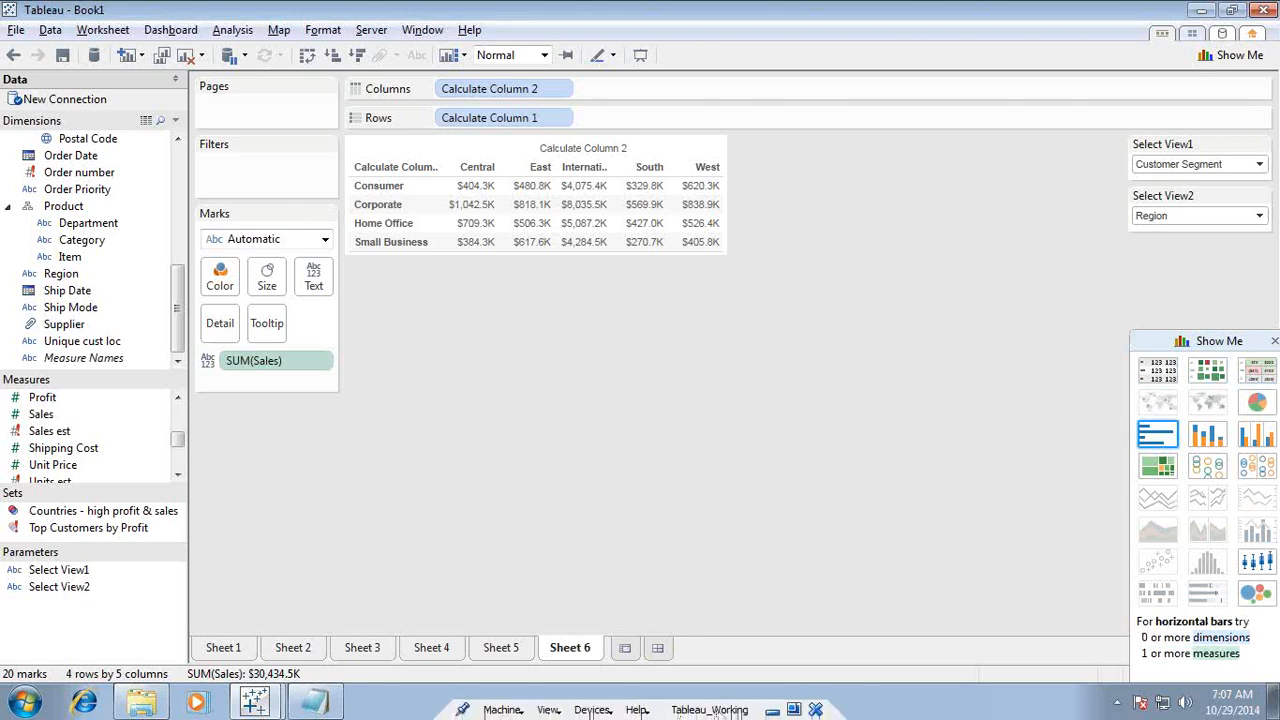
click(772, 711)
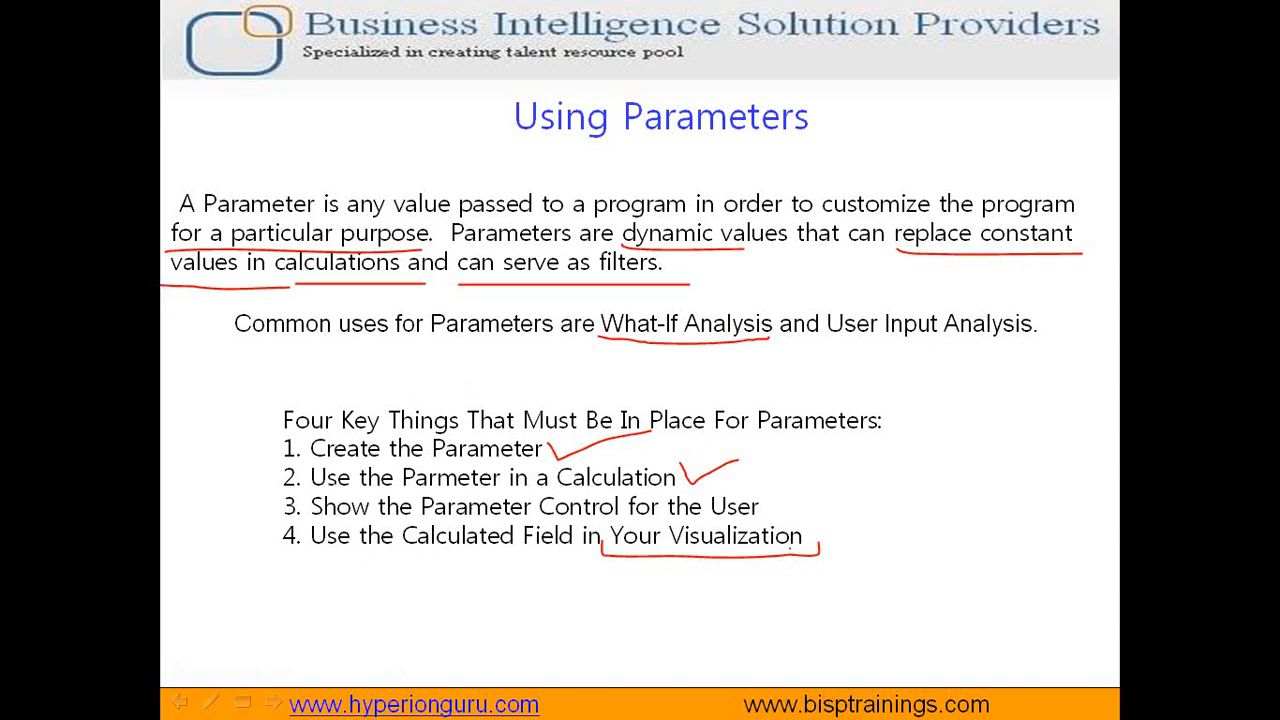
key(super)
click(388, 700)
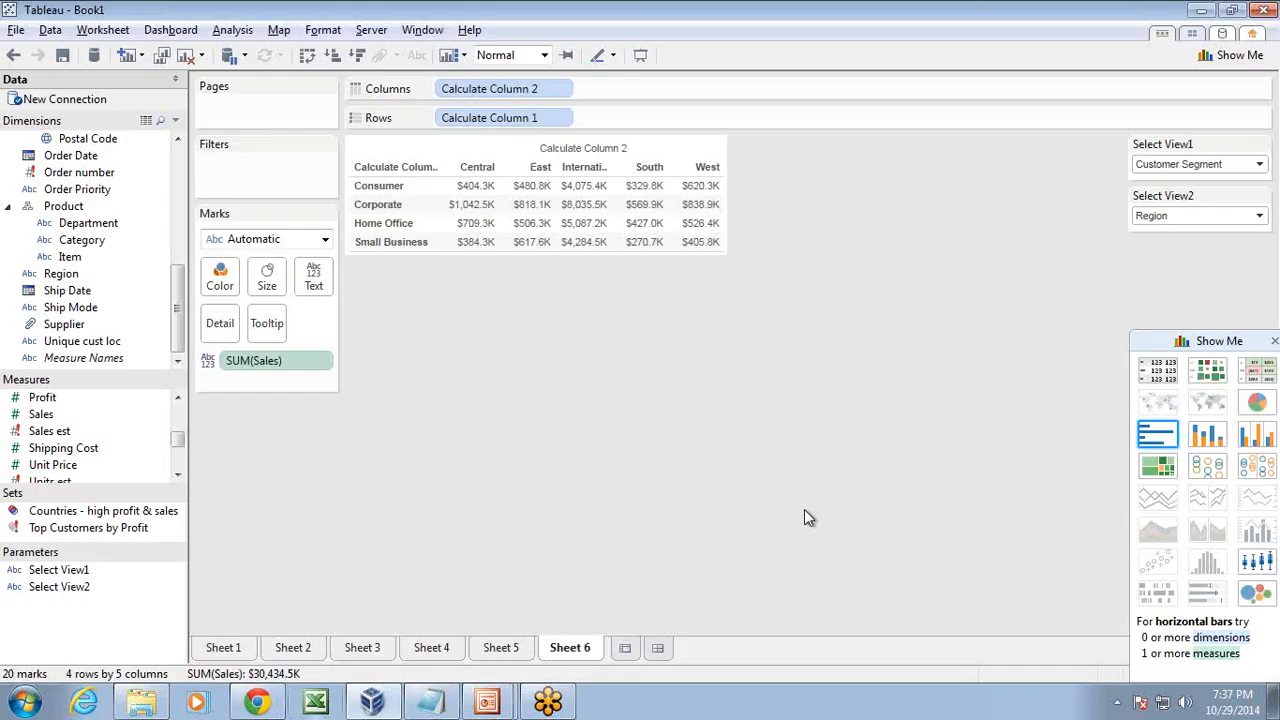
mouse_move(682, 710)
click(772, 709)
key(super)
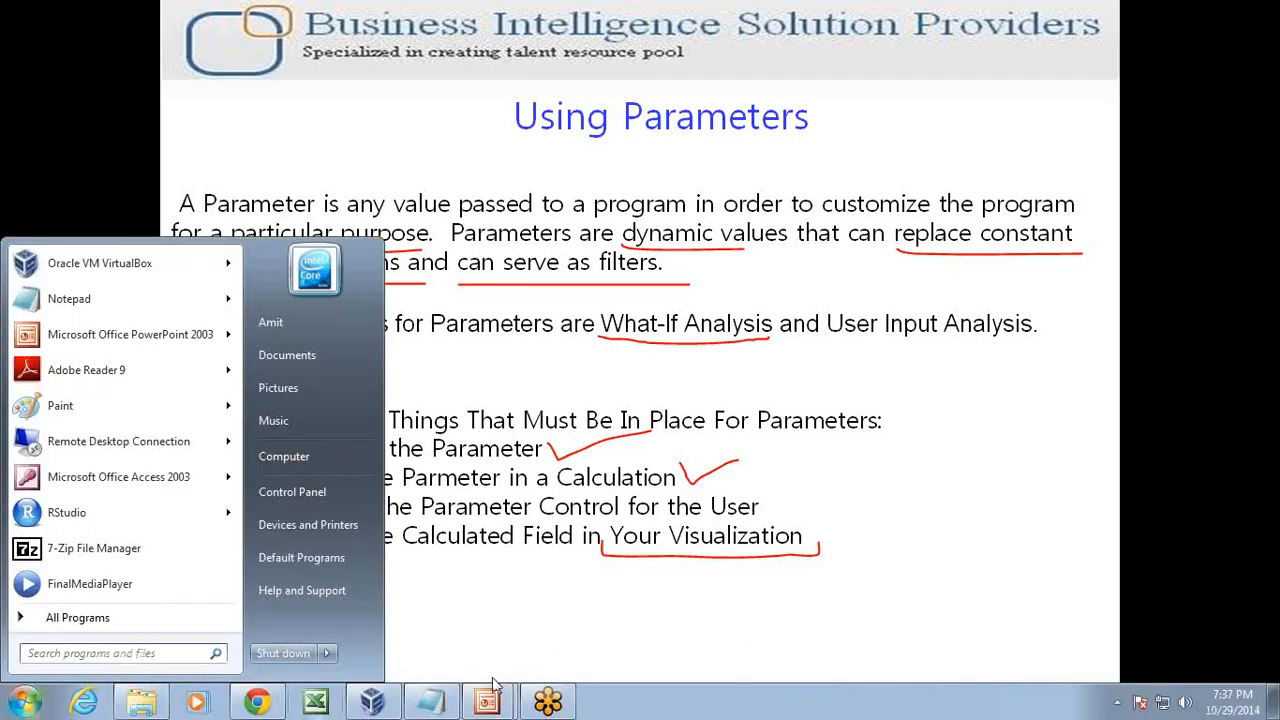
click(380, 706)
mouse_move(584, 716)
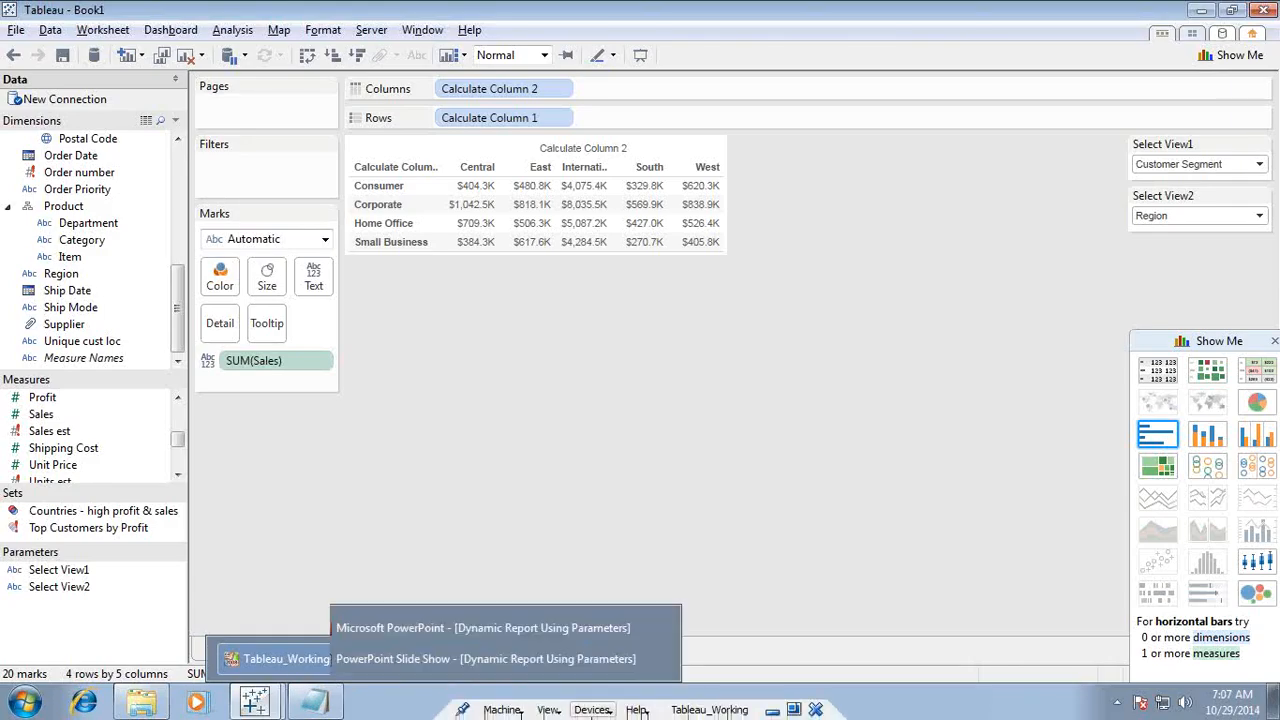
click(772, 710)
key(super)
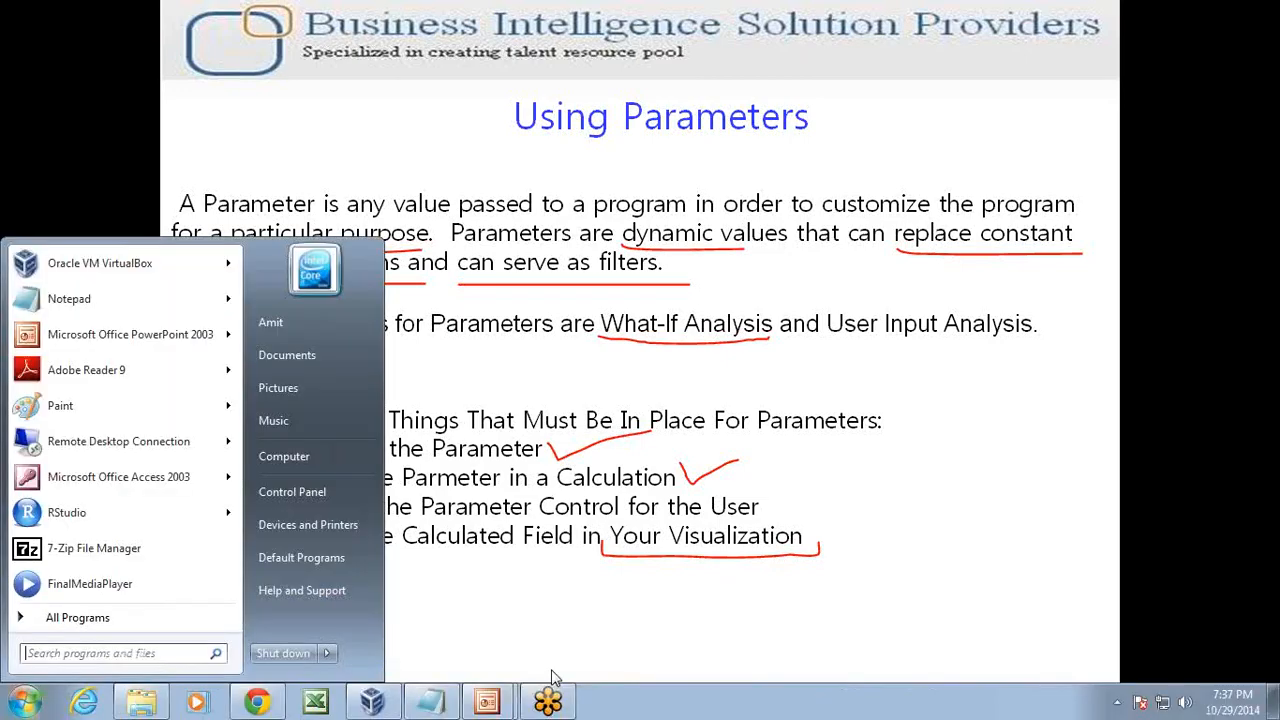
click(553, 701)
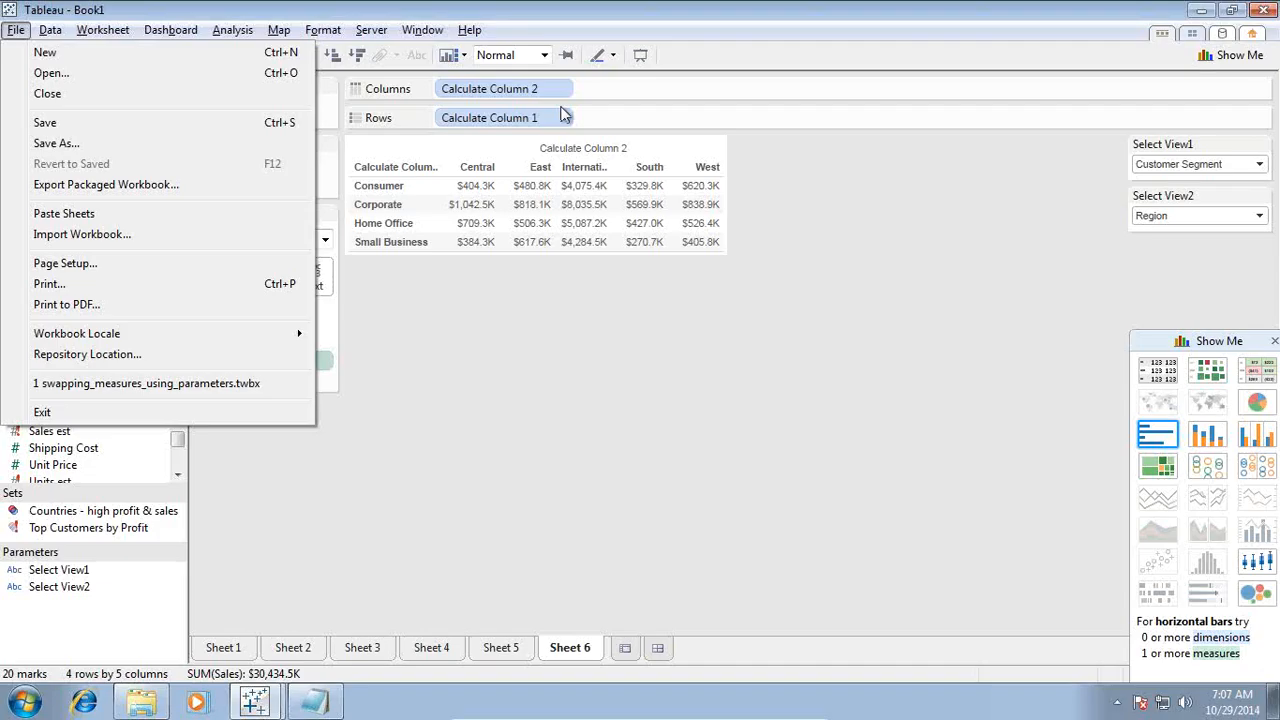
Create a new workbook in a maximized window and connect it to the saved data source Sample - Superstore - English (Extract)
click(15, 30)
click(17, 33)
click(420, 102)
key(ctrl+n)
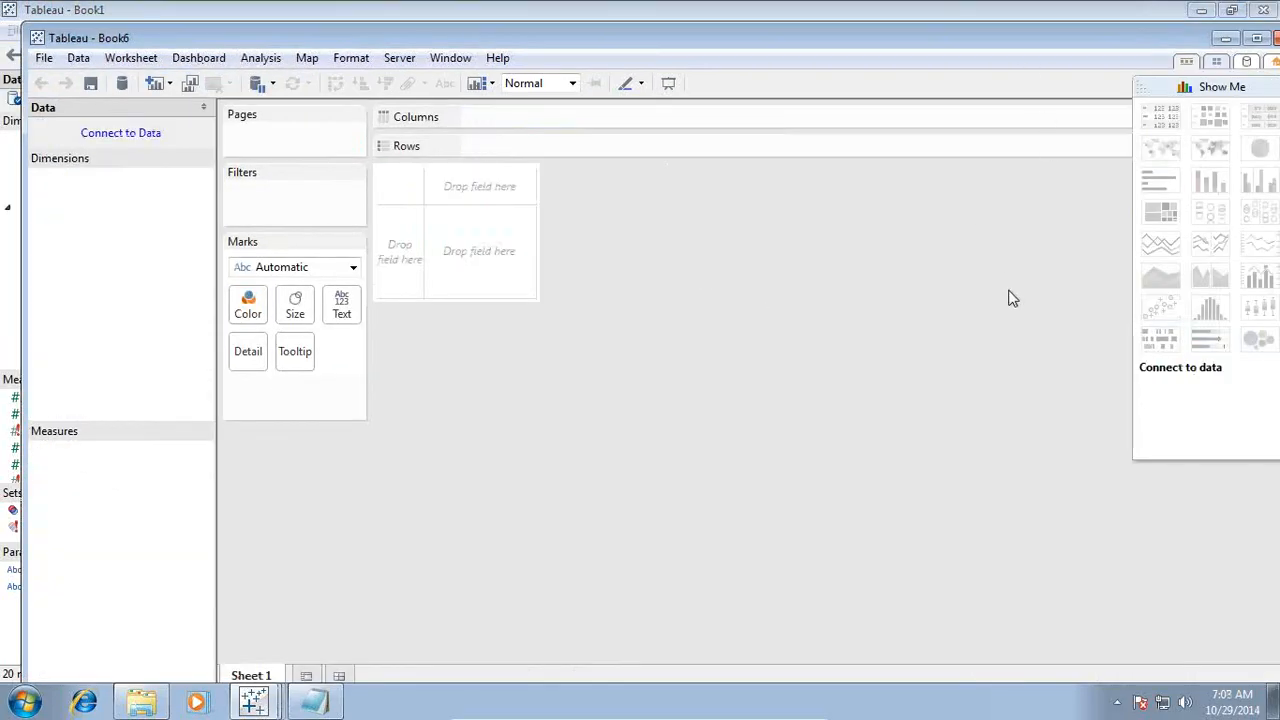
double_click(780, 37)
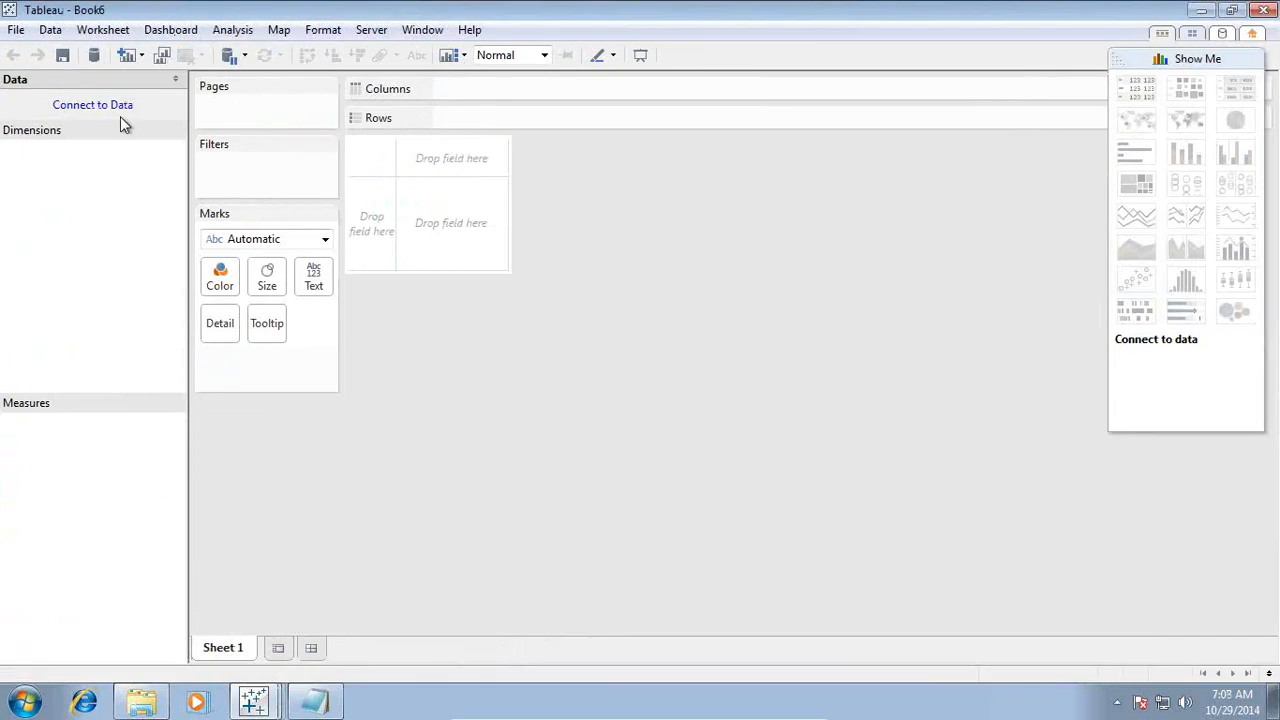
click(130, 108)
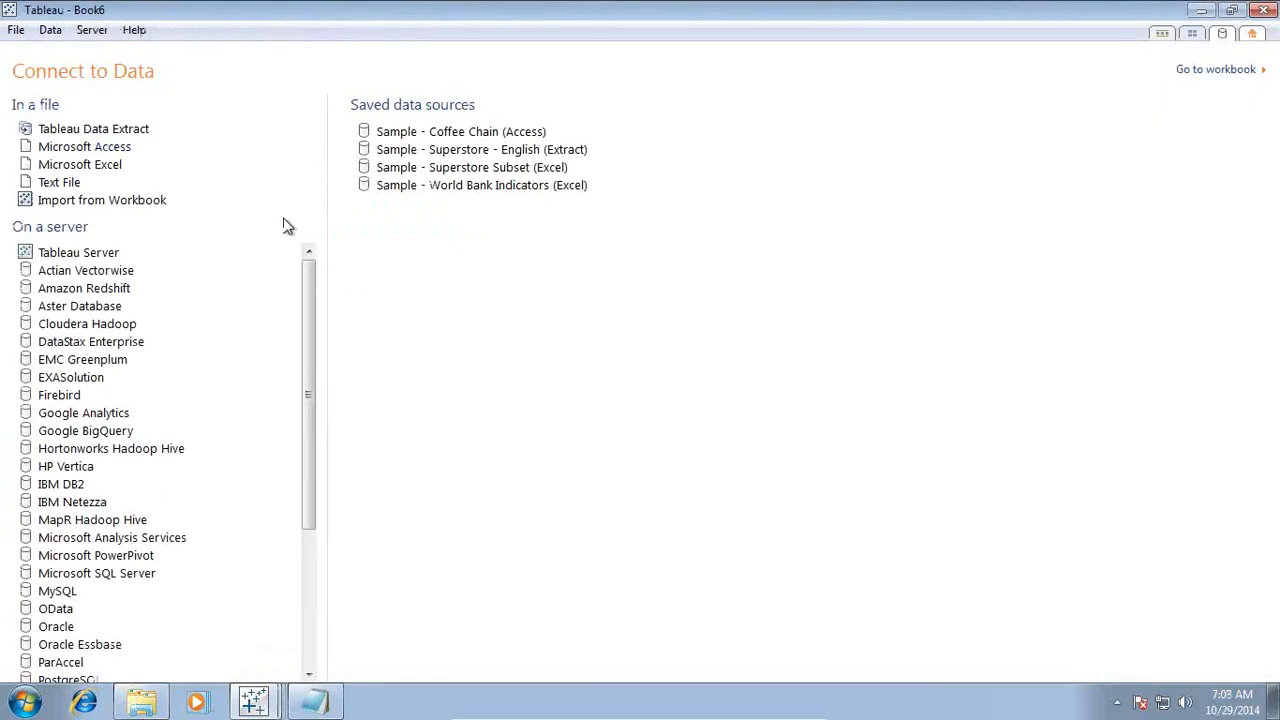
click(489, 152)
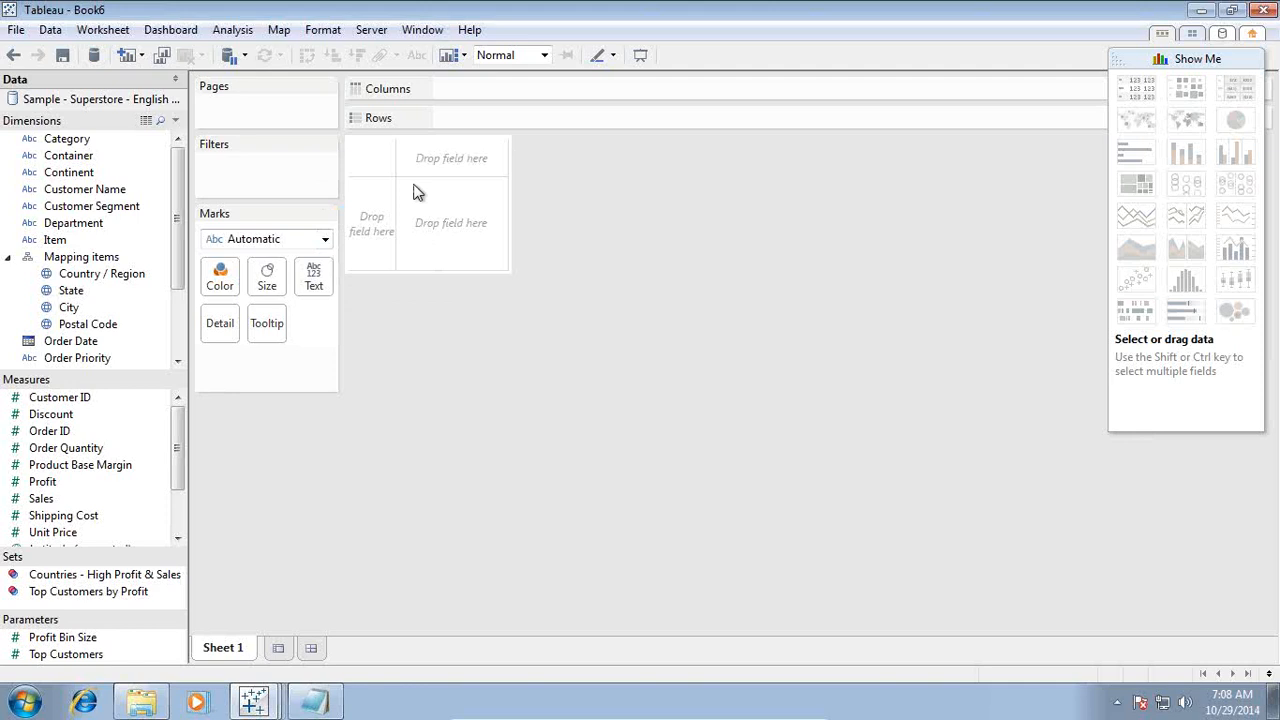
Start a new calculated field and name it Calculate Parameter1
click(240, 35)
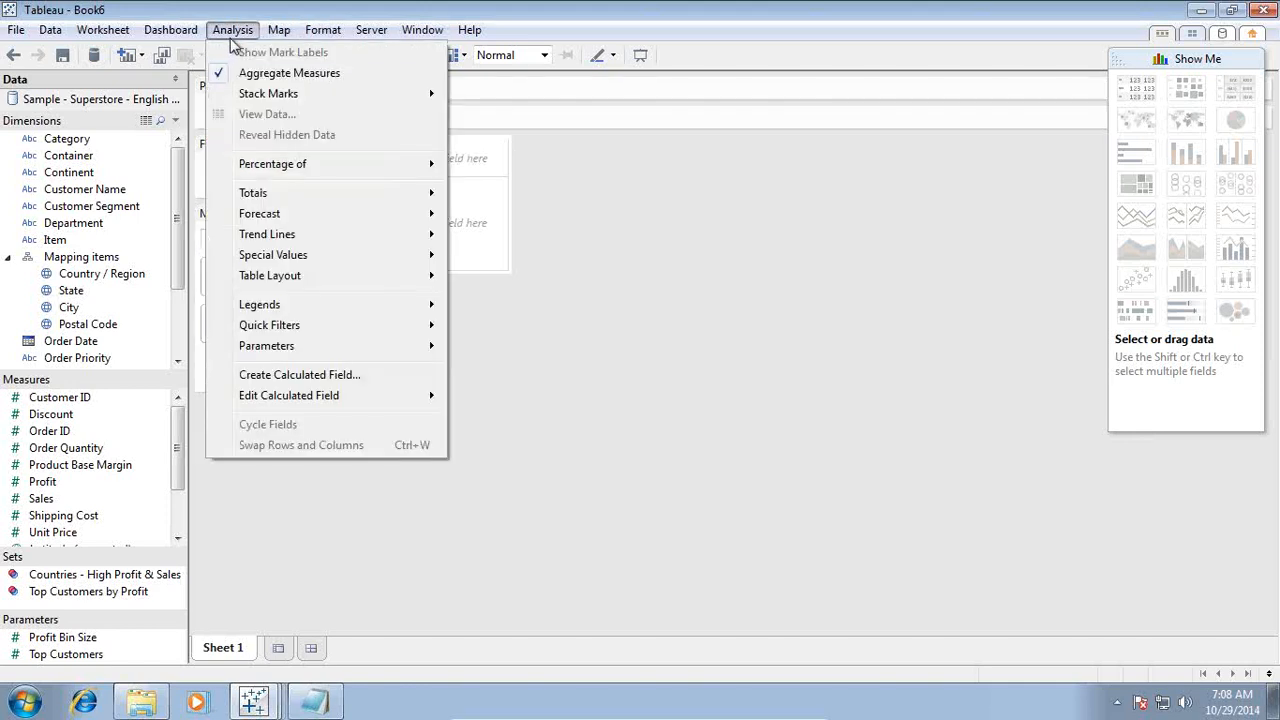
click(287, 378)
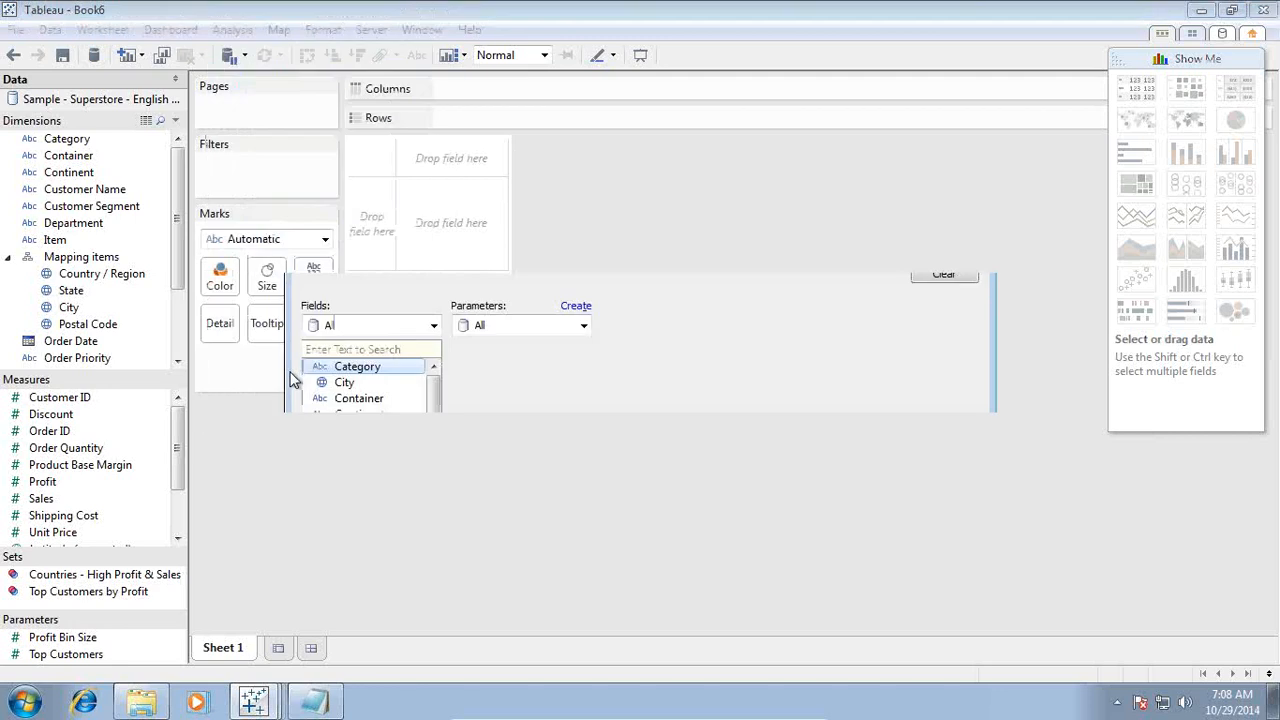
click(439, 96)
double_click(439, 96)
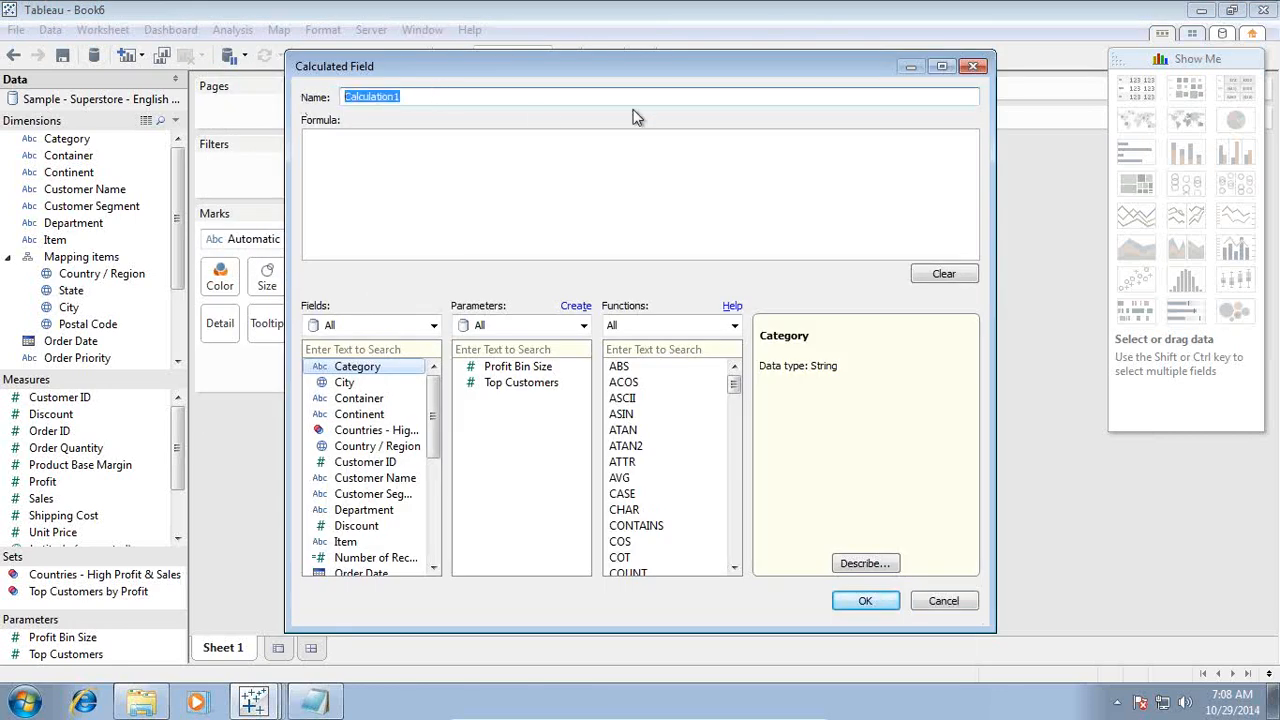
click(441, 161)
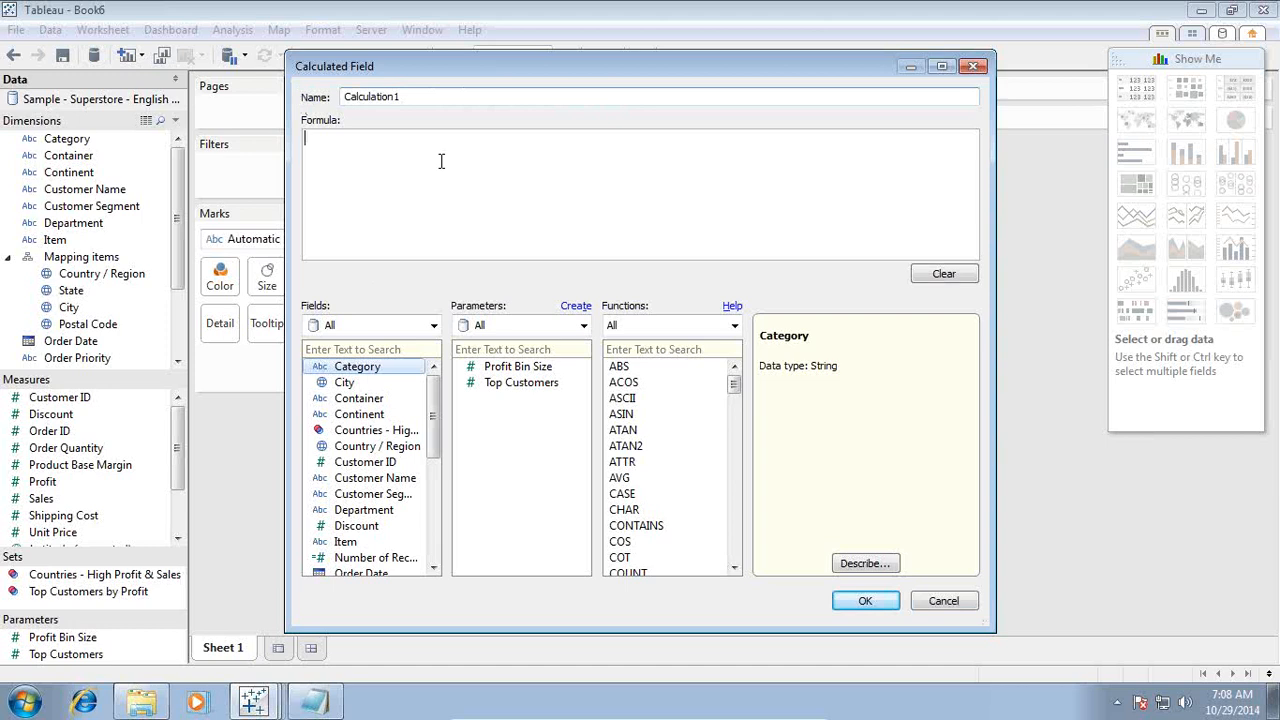
double_click(430, 97)
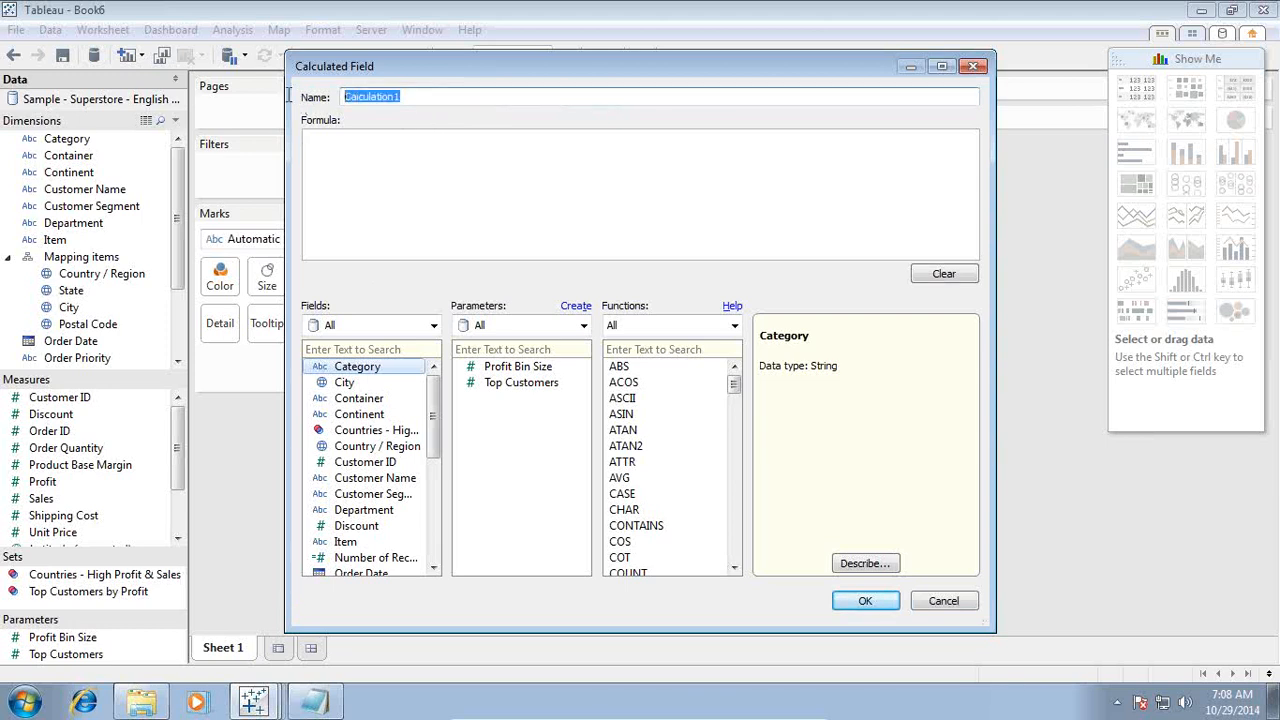
text(Se)
text(Pa)
text(Calcurate)
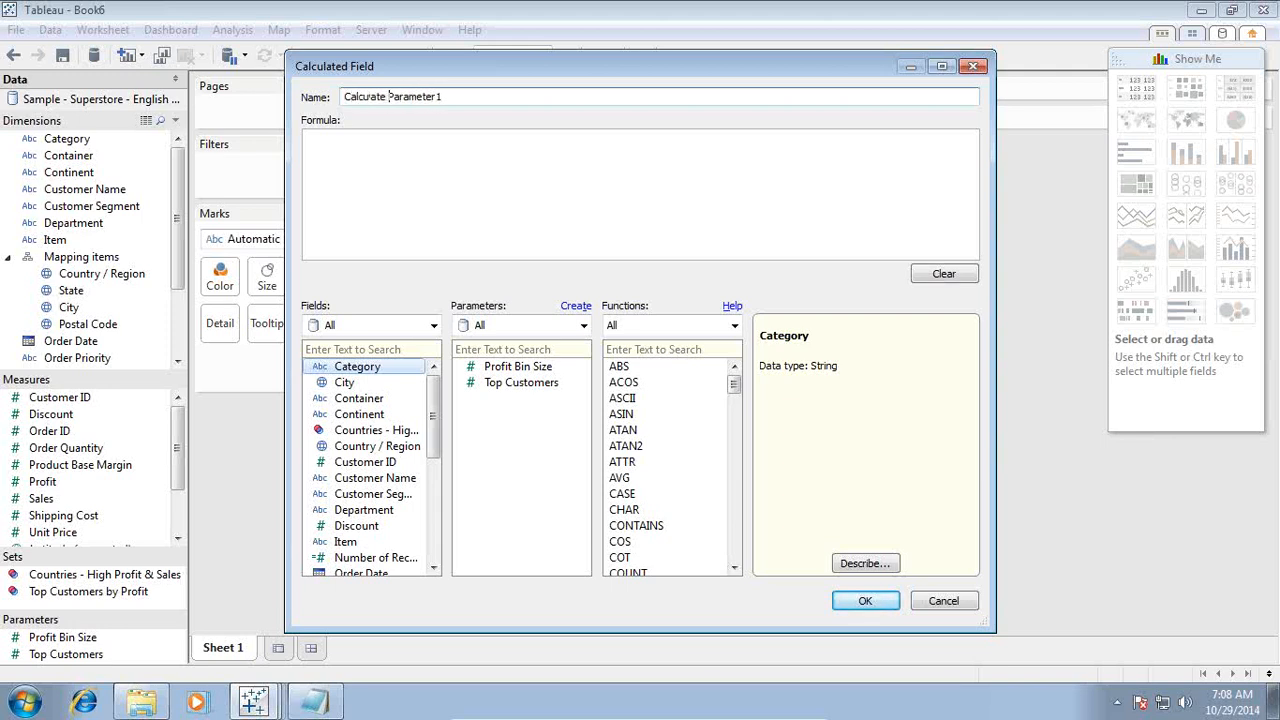
Copy the name Calculate Parameter1 into the Notepad notes below a run of blank lines, and return to the calculated field's formula
drag(484, 98, 290, 102)
click(316, 702)
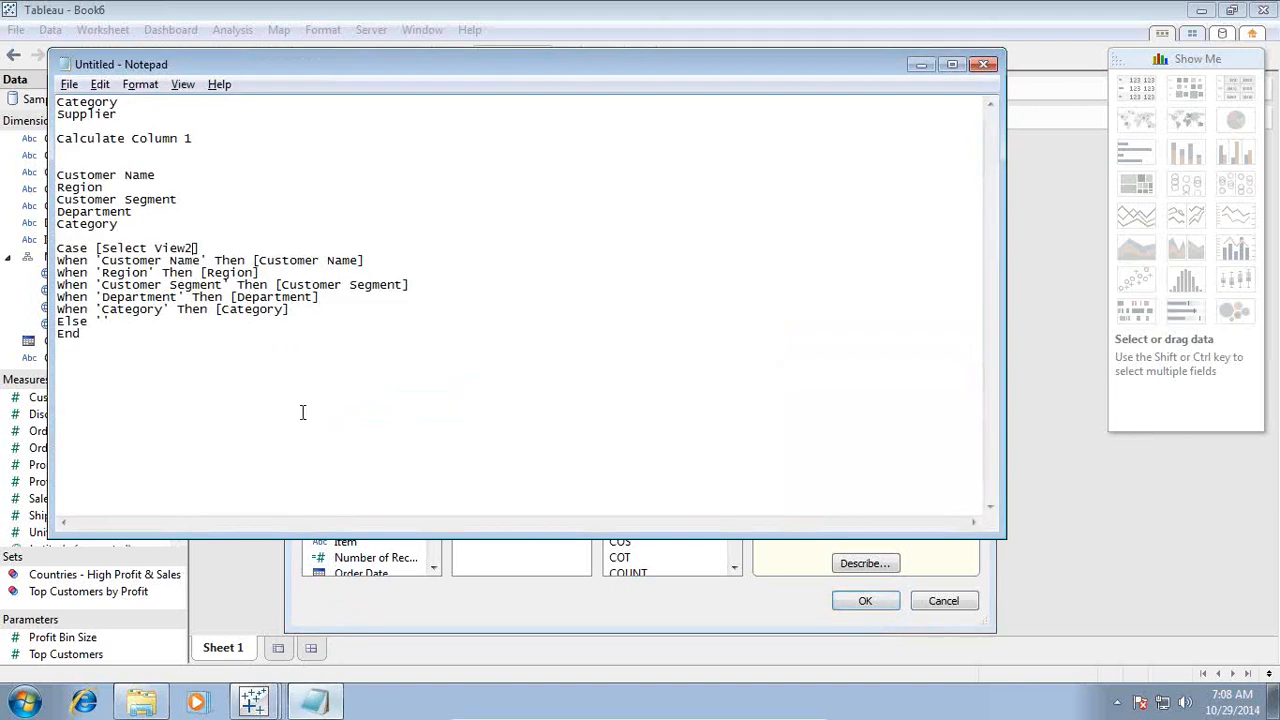
key(Return)
key(Return)
key(Return)
key(Return)
key(Return)
key(Return)
key(Return)
key(Return)
key(Return)
key(Return)
key(Return)
key(Return)
key(Return)
key(Return)
key(Return)
key(Return)
key(Return)
key(Return)
key(Return)
key(Return)
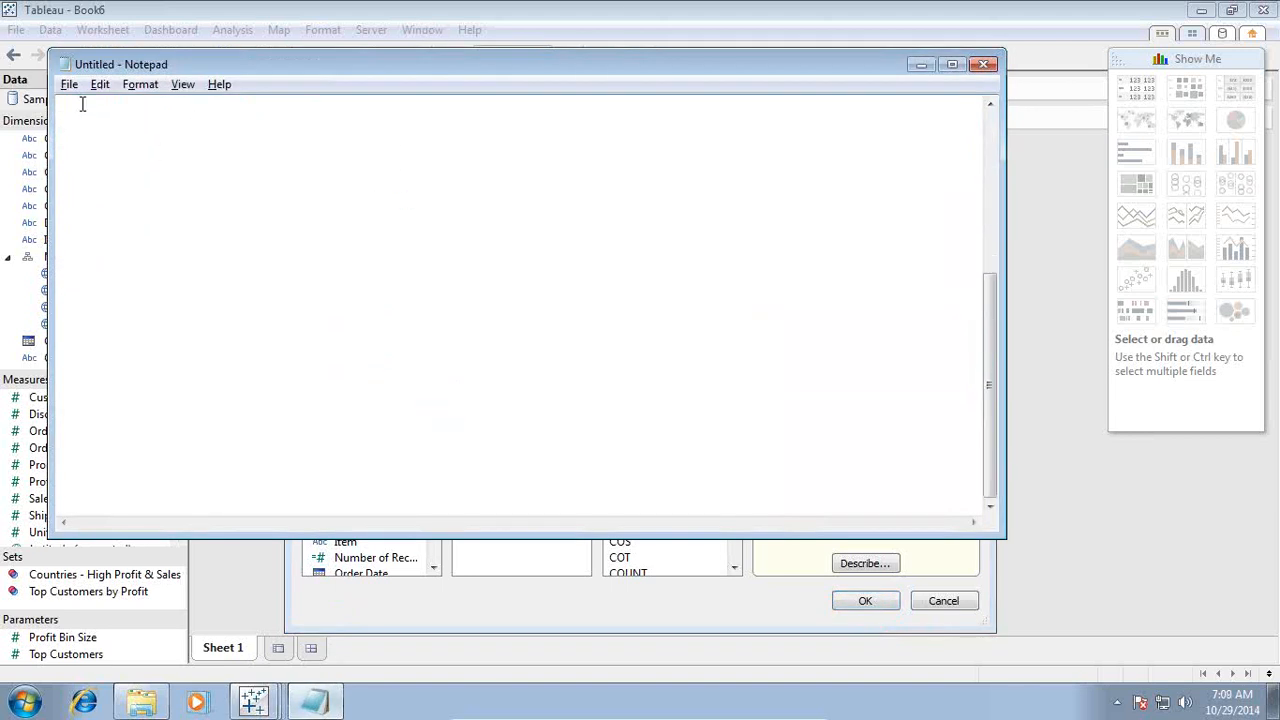
text(Calculate Parameter1)
drag(183, 60, 284, 330)
click(362, 228)
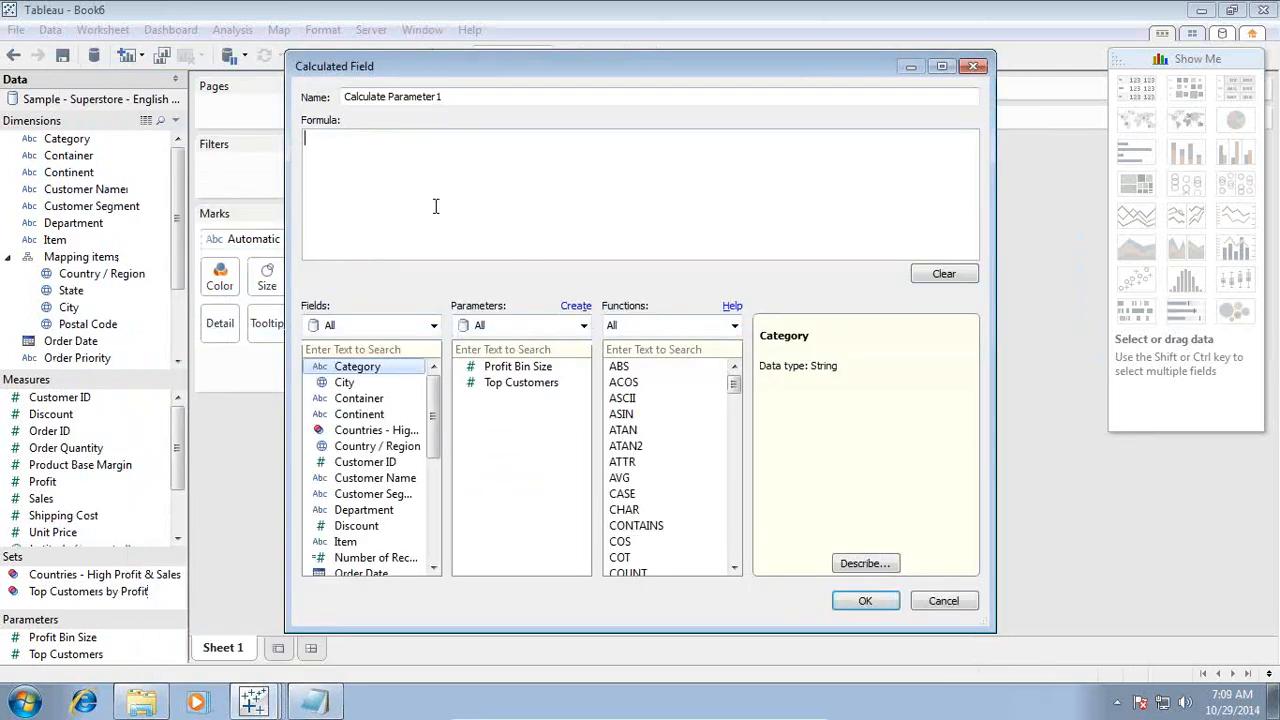
Start a new parameter named Select View1 with data type String and allowable values limited to a list
click(574, 307)
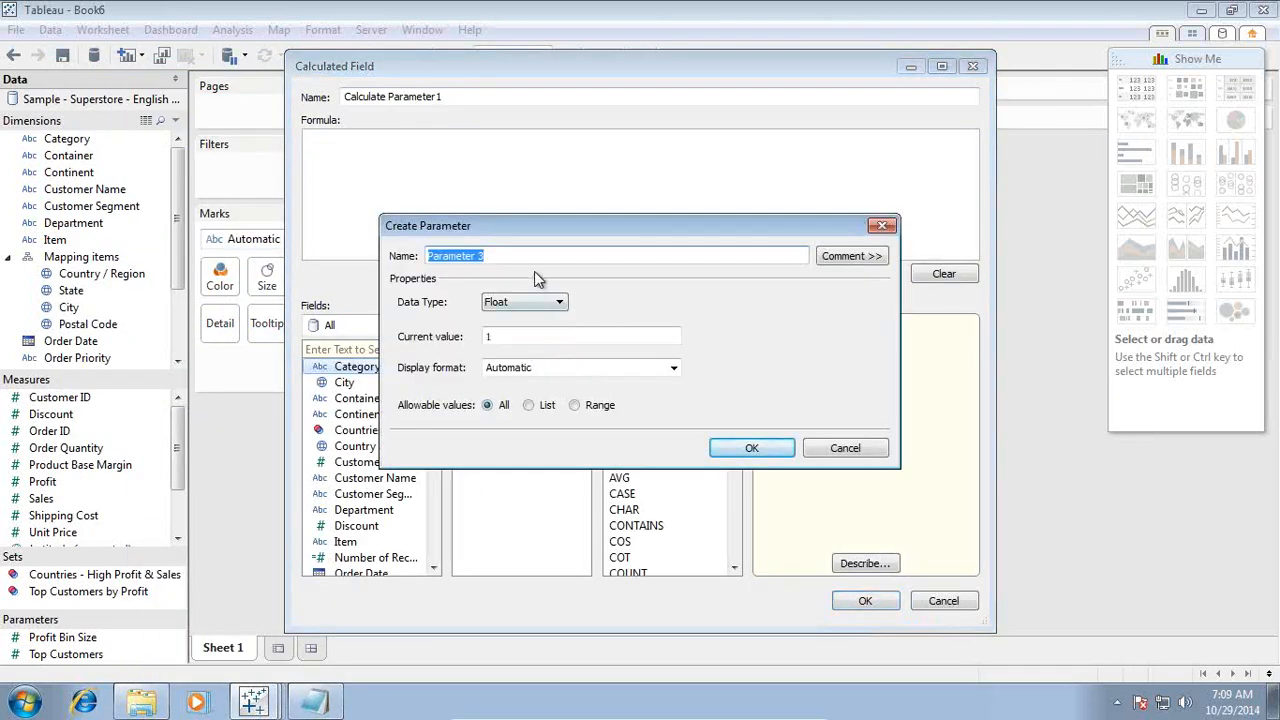
text(Select View#1)
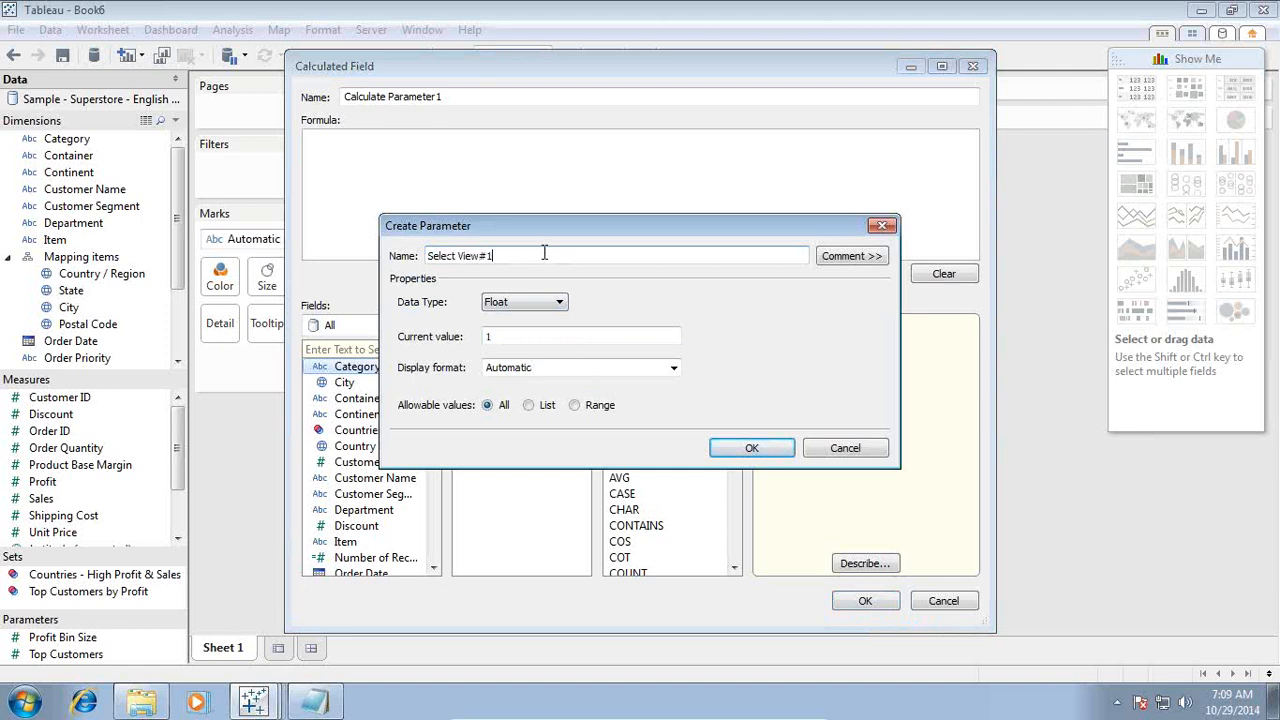
click(524, 302)
click(500, 343)
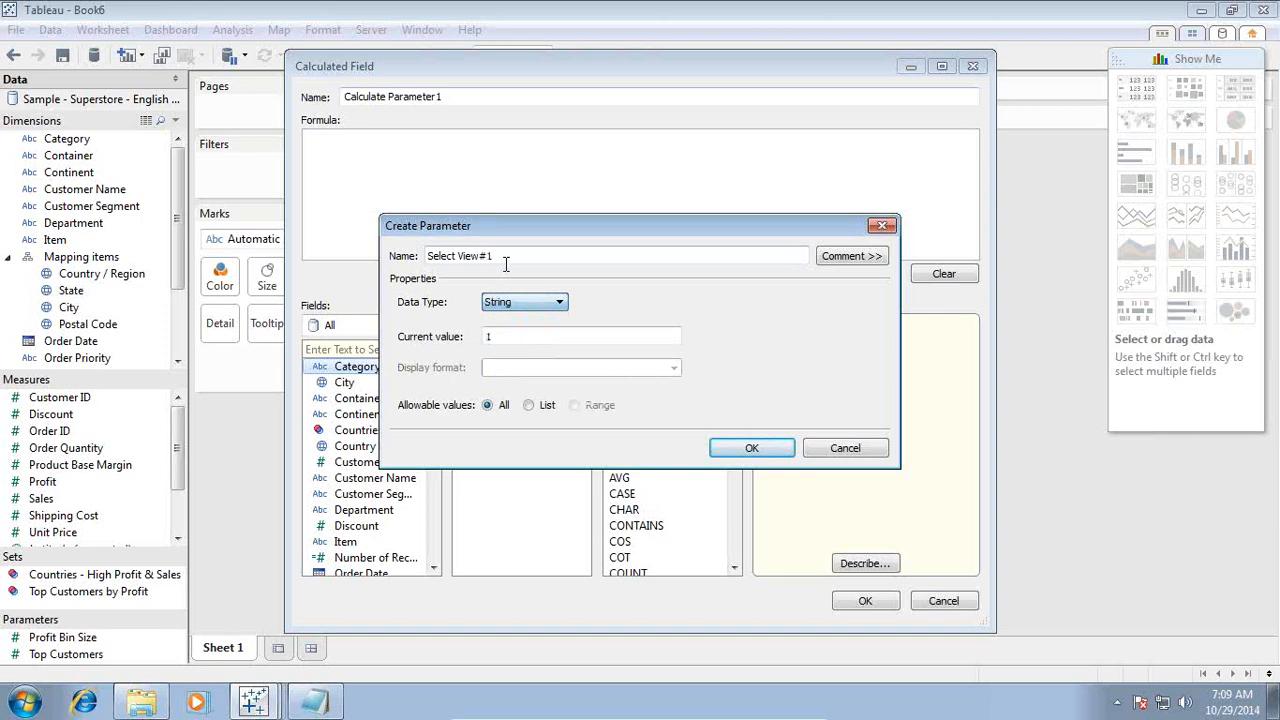
drag(506, 256, 384, 256)
click(488, 256)
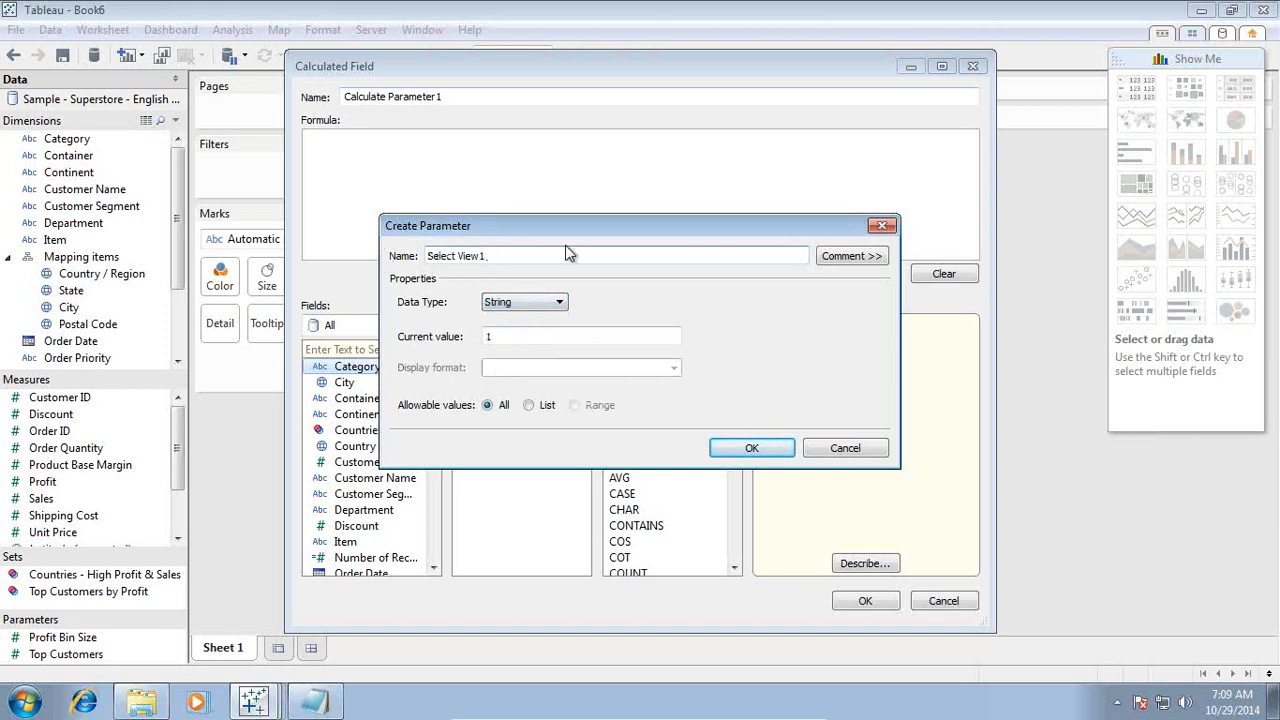
drag(518, 256, 376, 256)
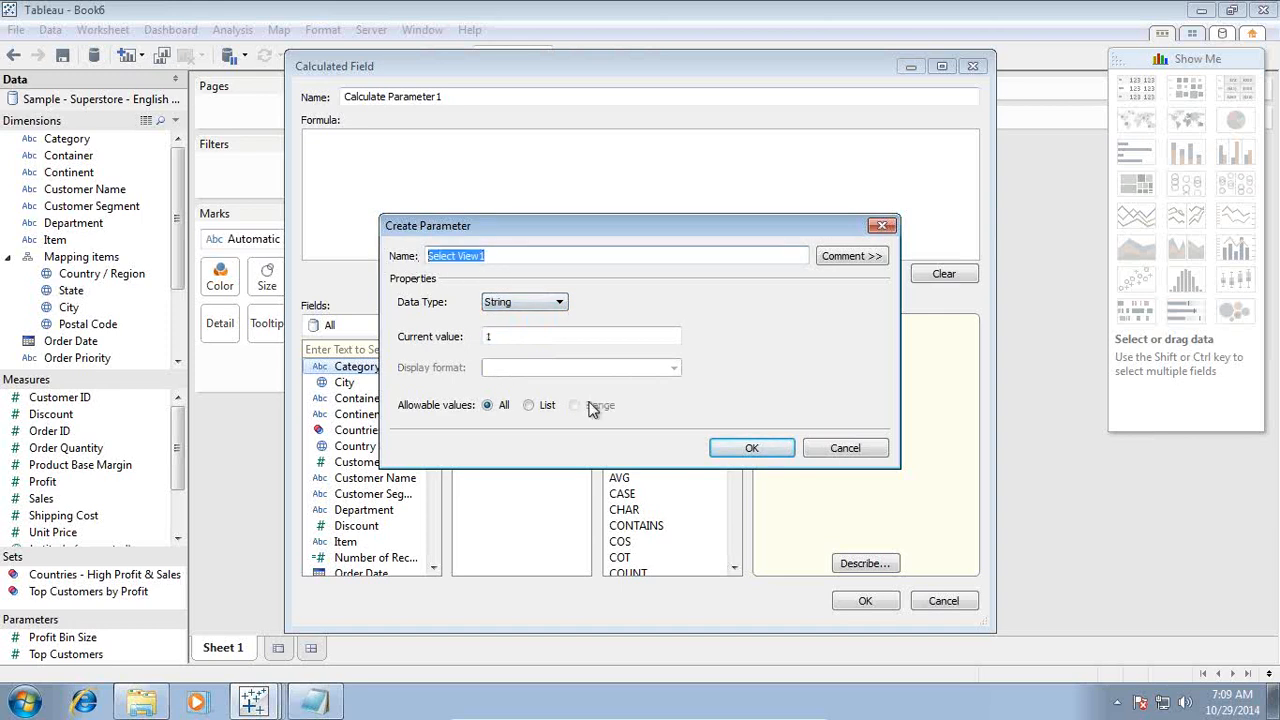
click(529, 405)
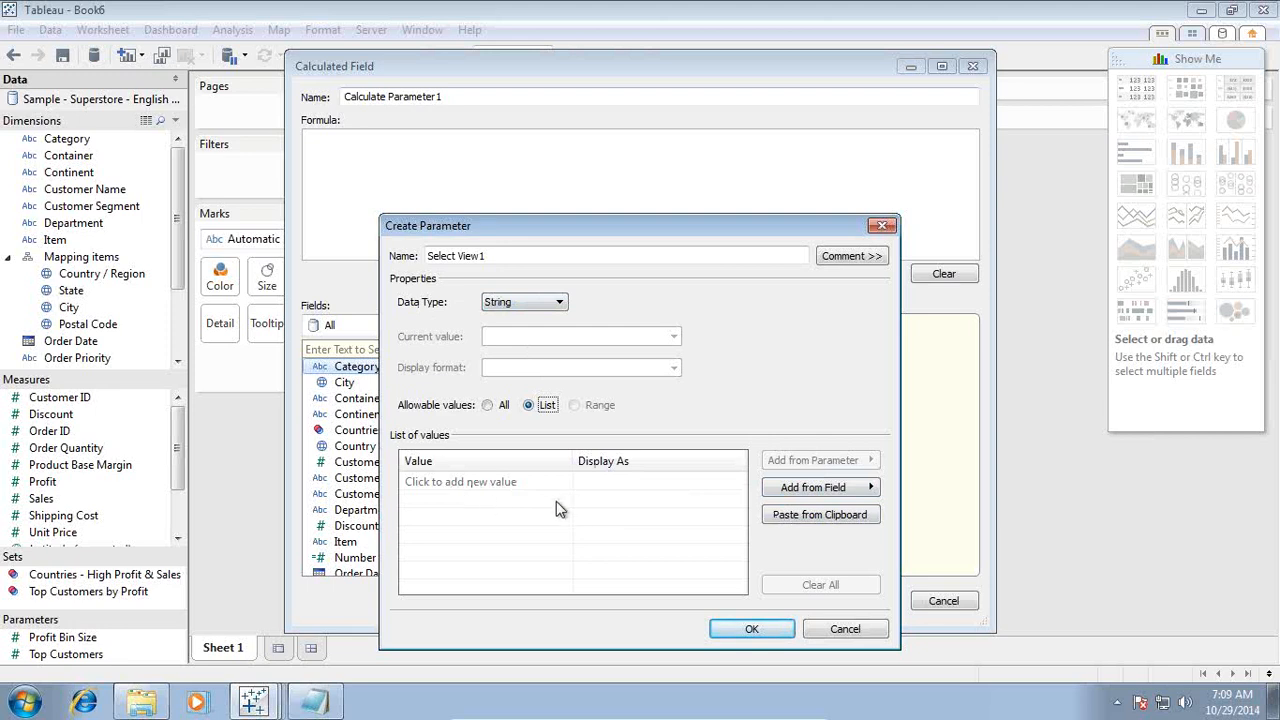
Enter Customer Name as the first value in the parameter's list of values
click(826, 490)
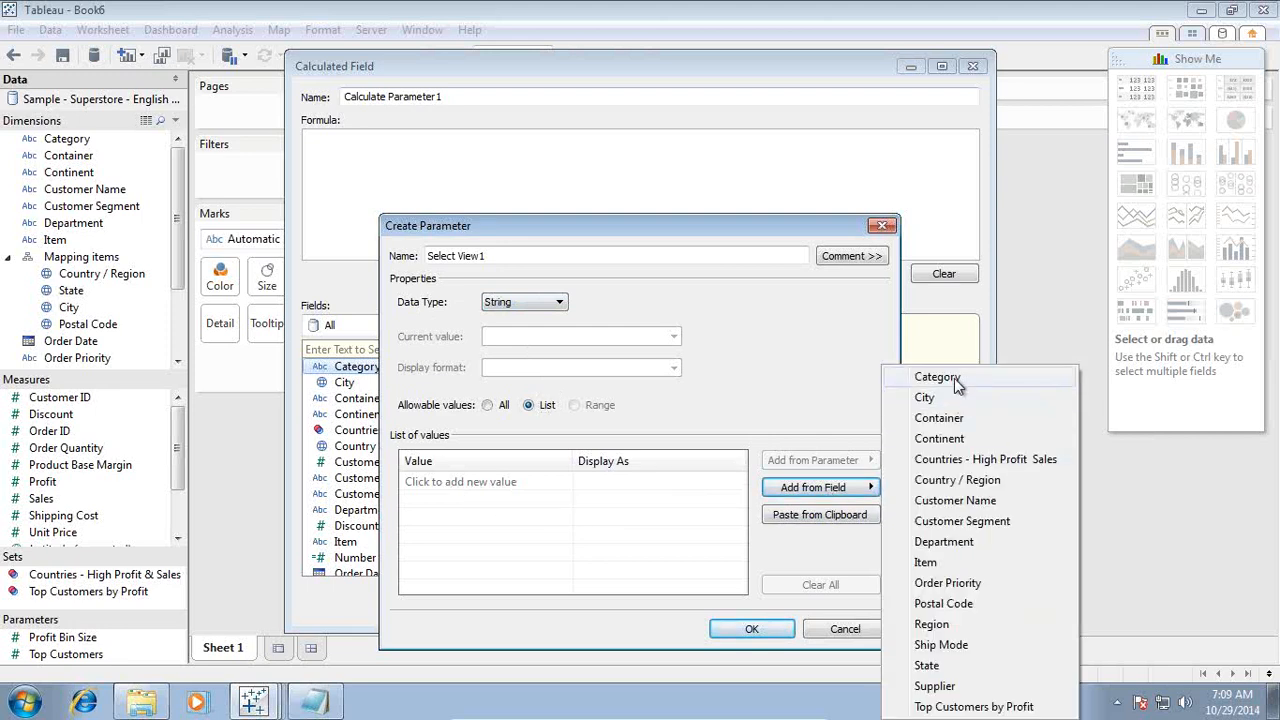
click(505, 495)
click(504, 486)
text(Customer name)
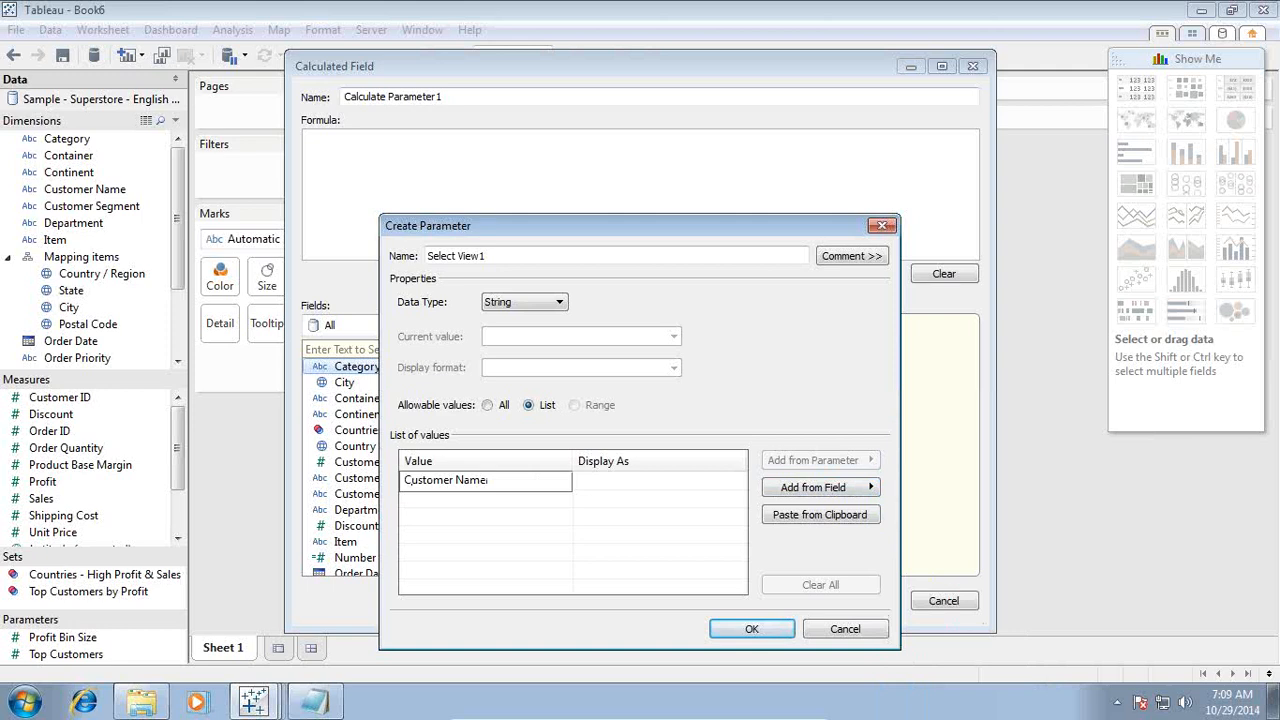
click(579, 480)
Check the available field names and enter Region as the second value in the parameter's list of values
click(449, 502)
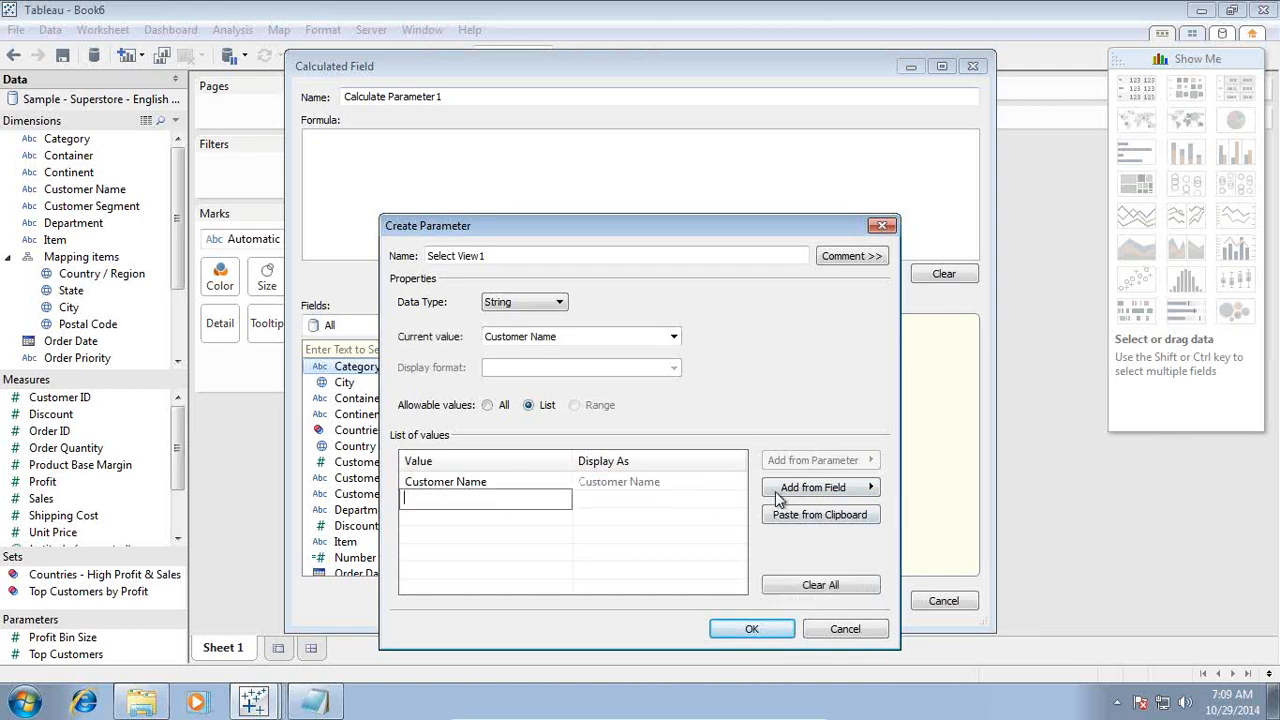
click(828, 490)
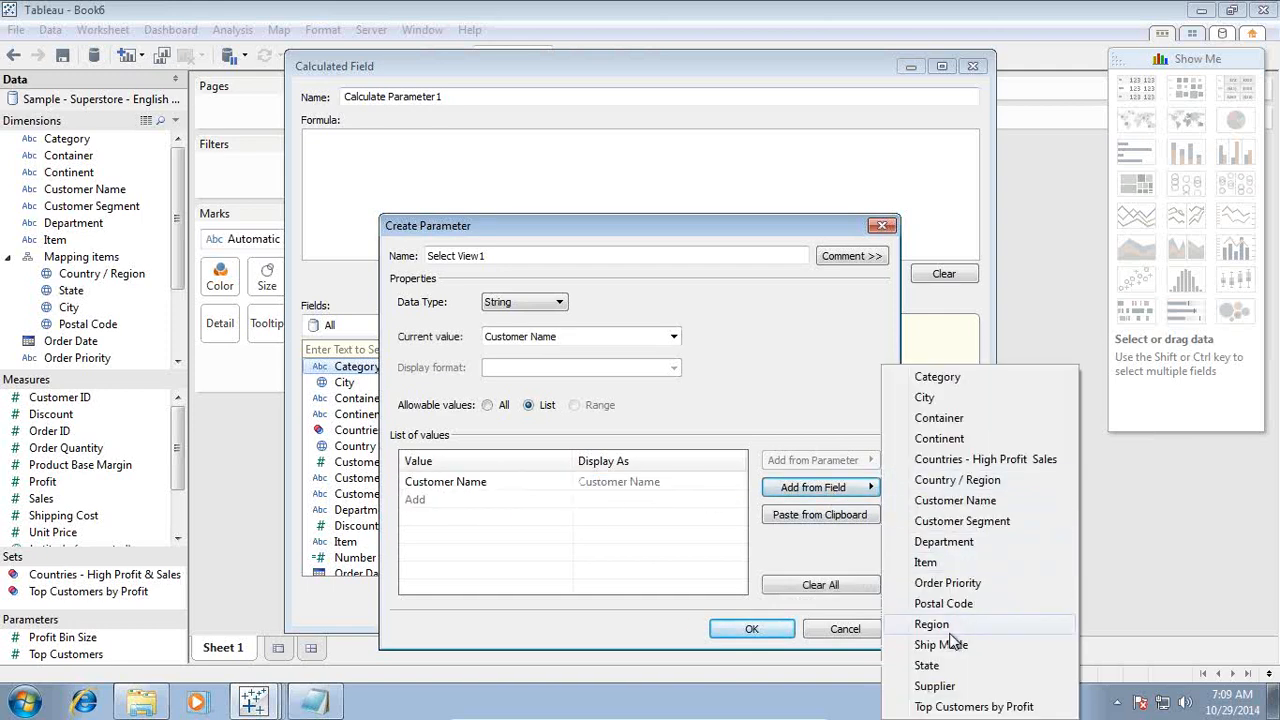
click(491, 506)
click(487, 498)
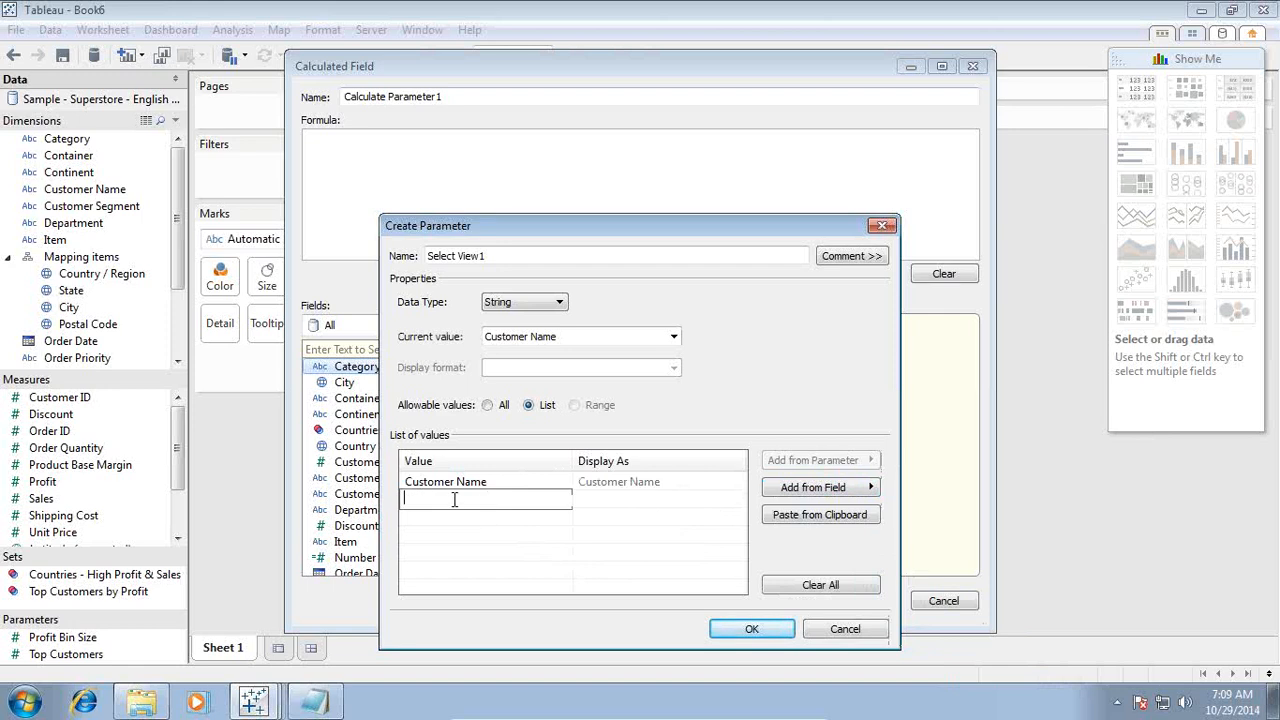
text(Region)
key(Tab)
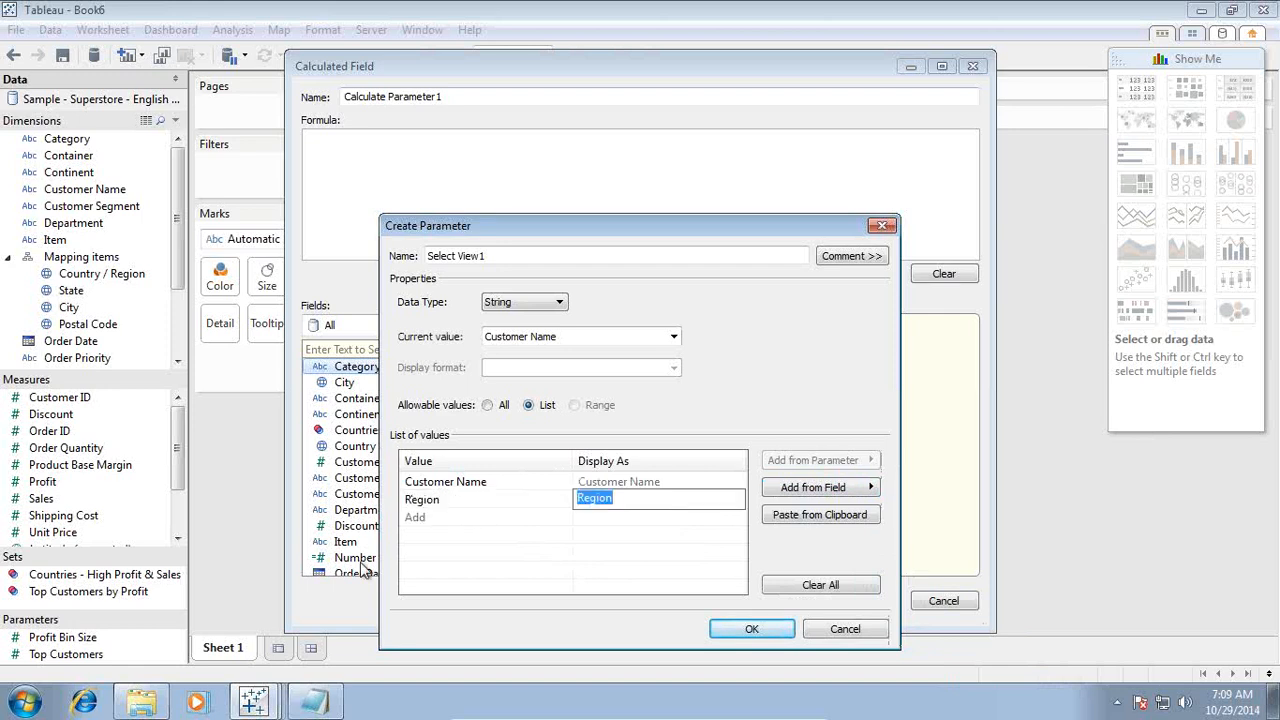
Check the available field names and enter Department as the third value in the parameter's list
click(437, 519)
click(857, 489)
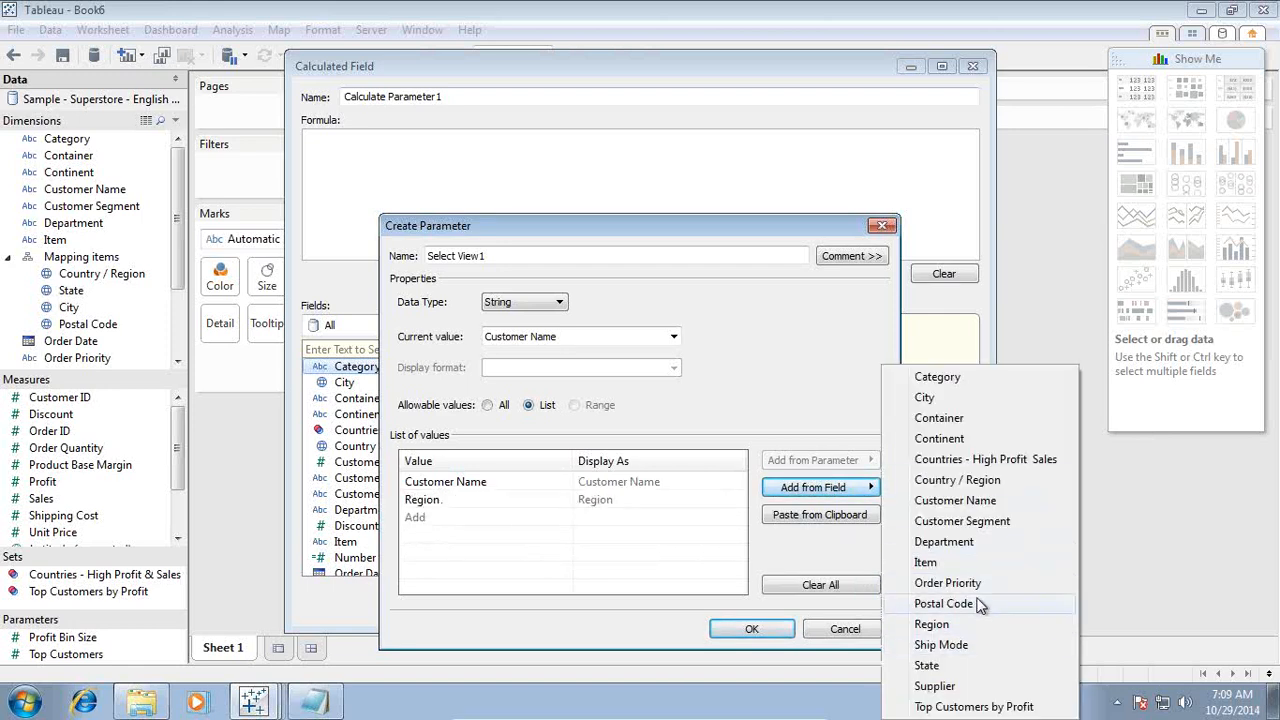
click(485, 525)
click(415, 518)
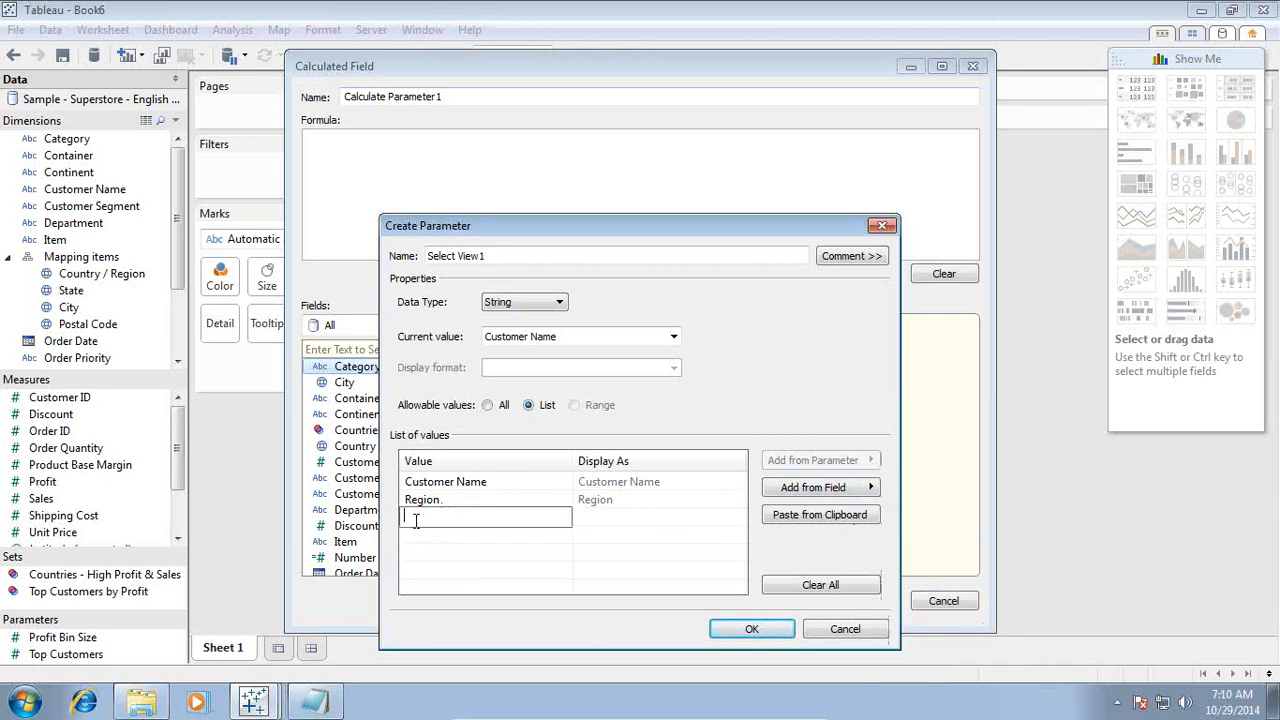
text(Department)
click(586, 523)
click(503, 541)
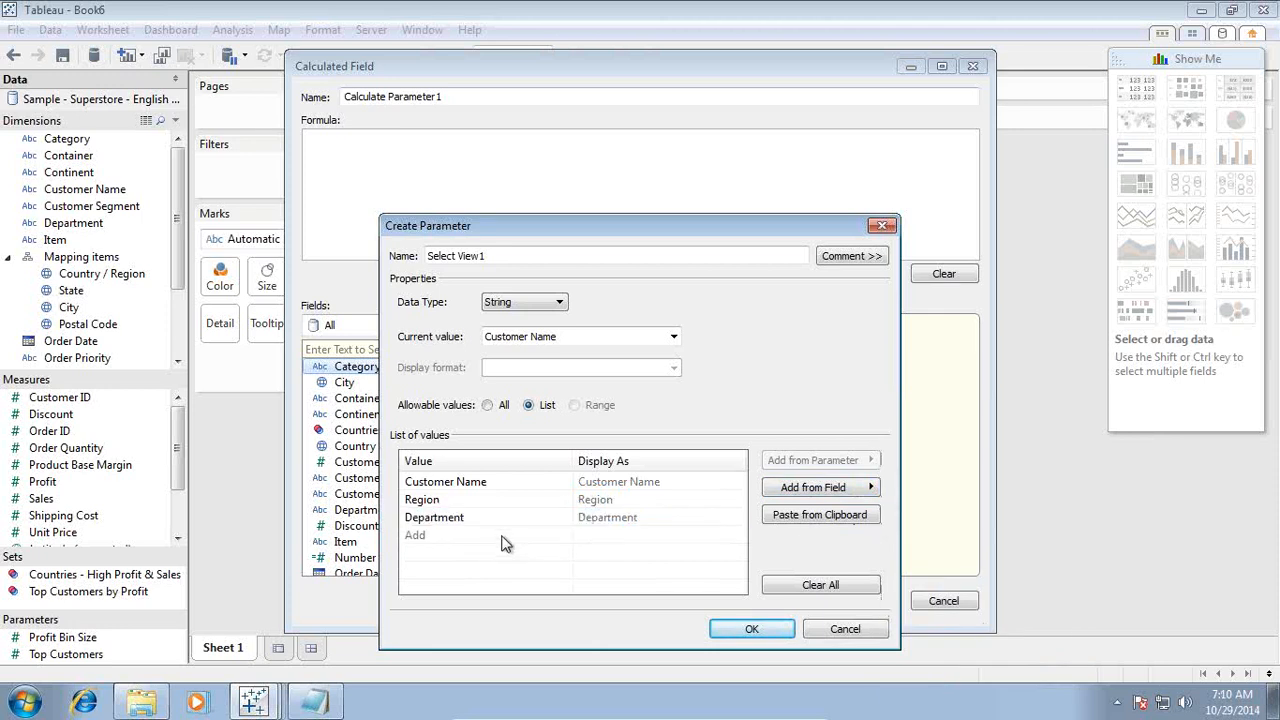
Look up the segment field's name and enter Customer Segment as the fourth value in the parameter's list
click(835, 488)
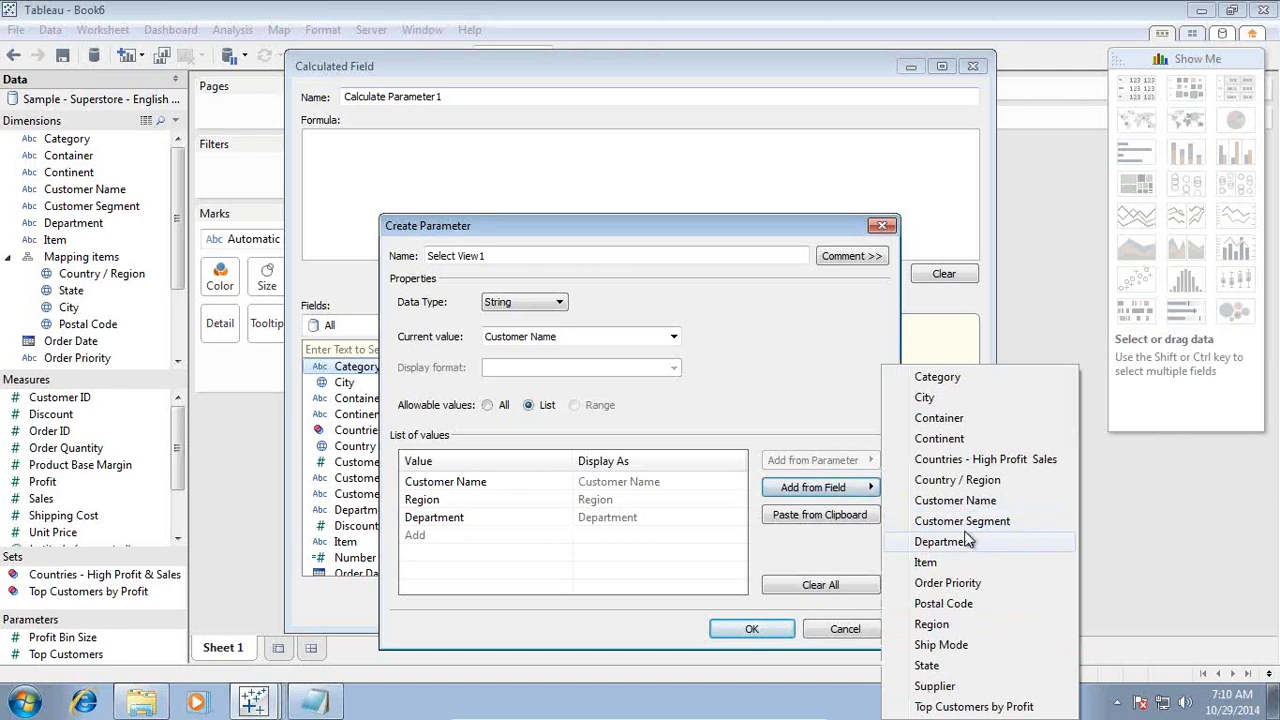
click(460, 540)
click(457, 537)
text(Customer Segment)
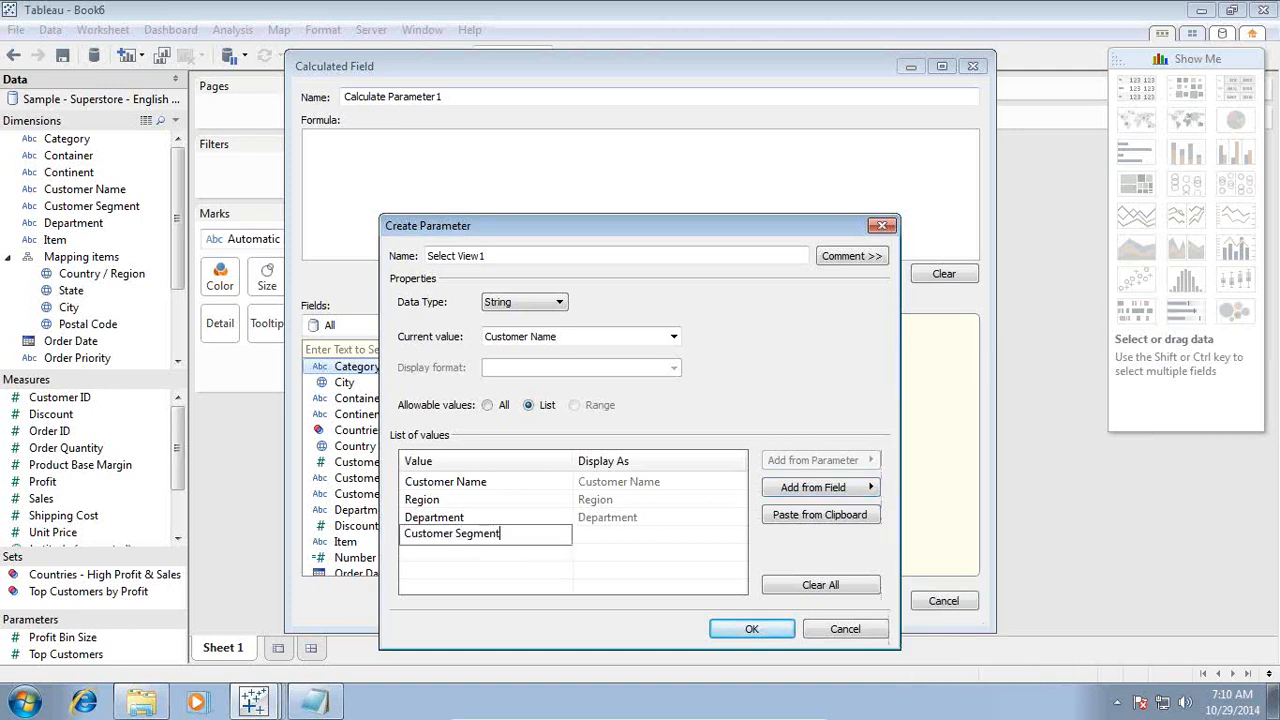
click(577, 557)
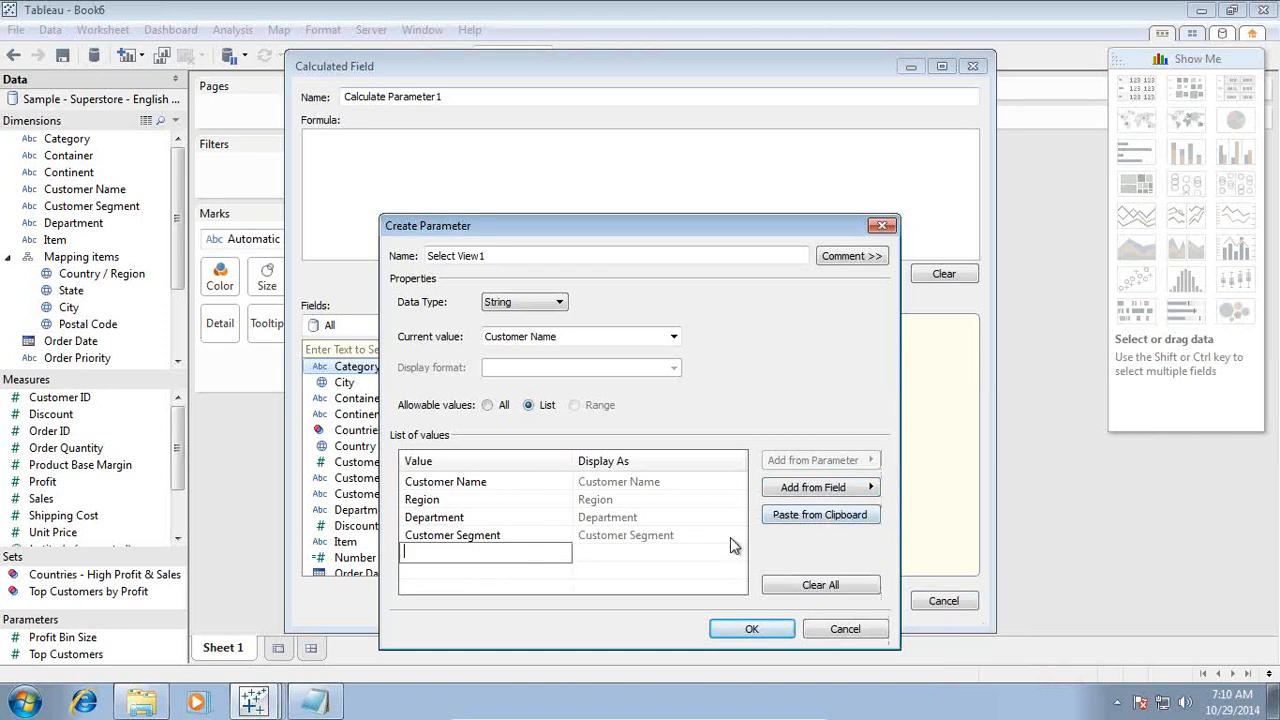
Look up the available field names and enter Category as the fifth value in the parameter's list
click(834, 489)
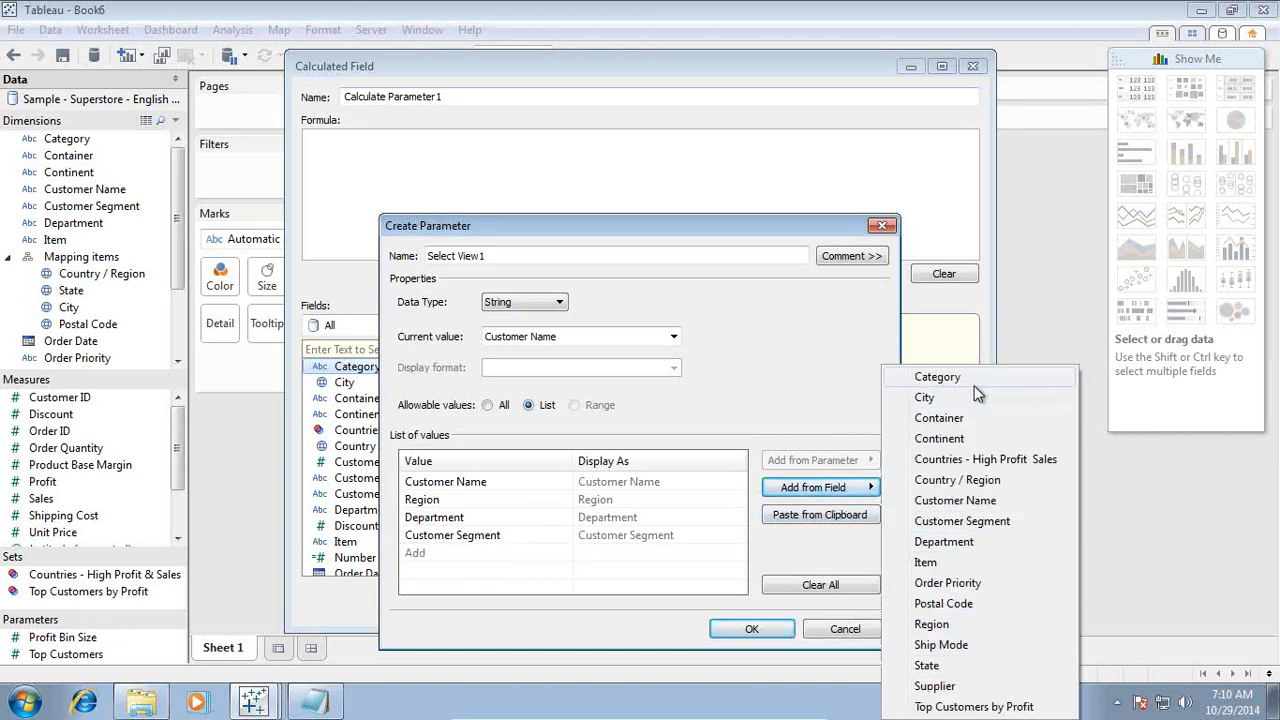
click(490, 560)
click(485, 556)
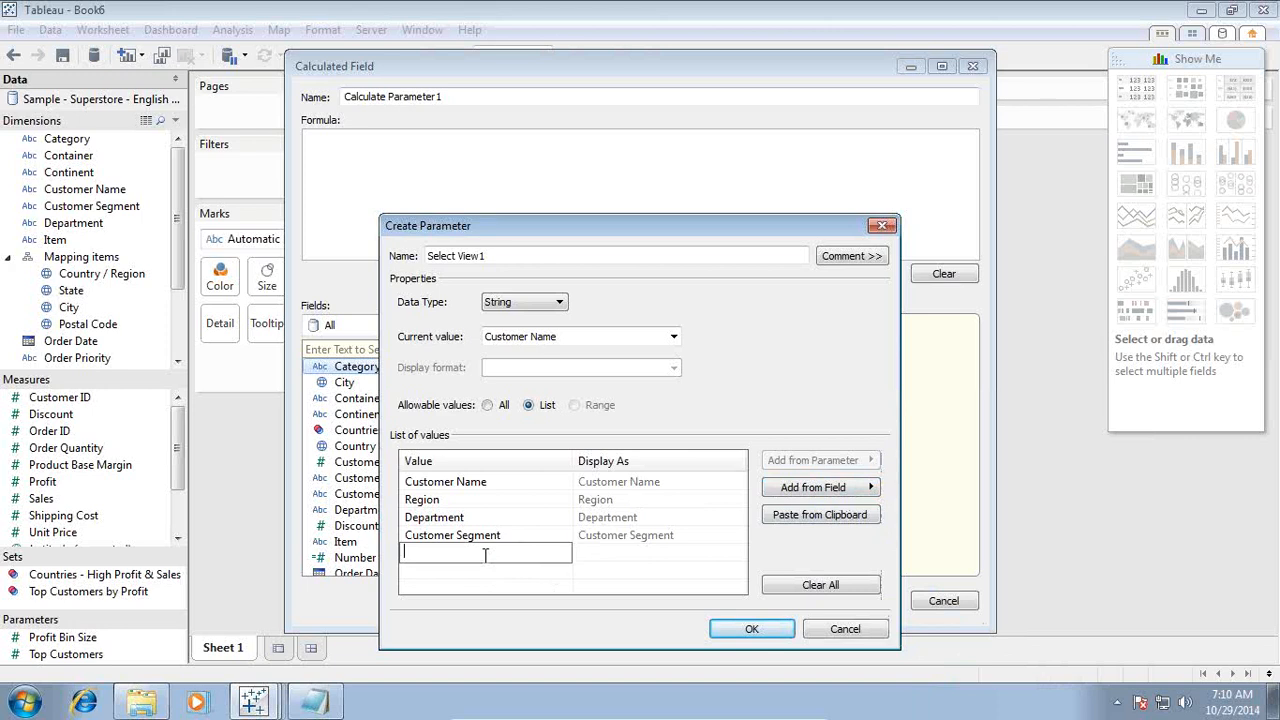
text(Category)
key(Tab)
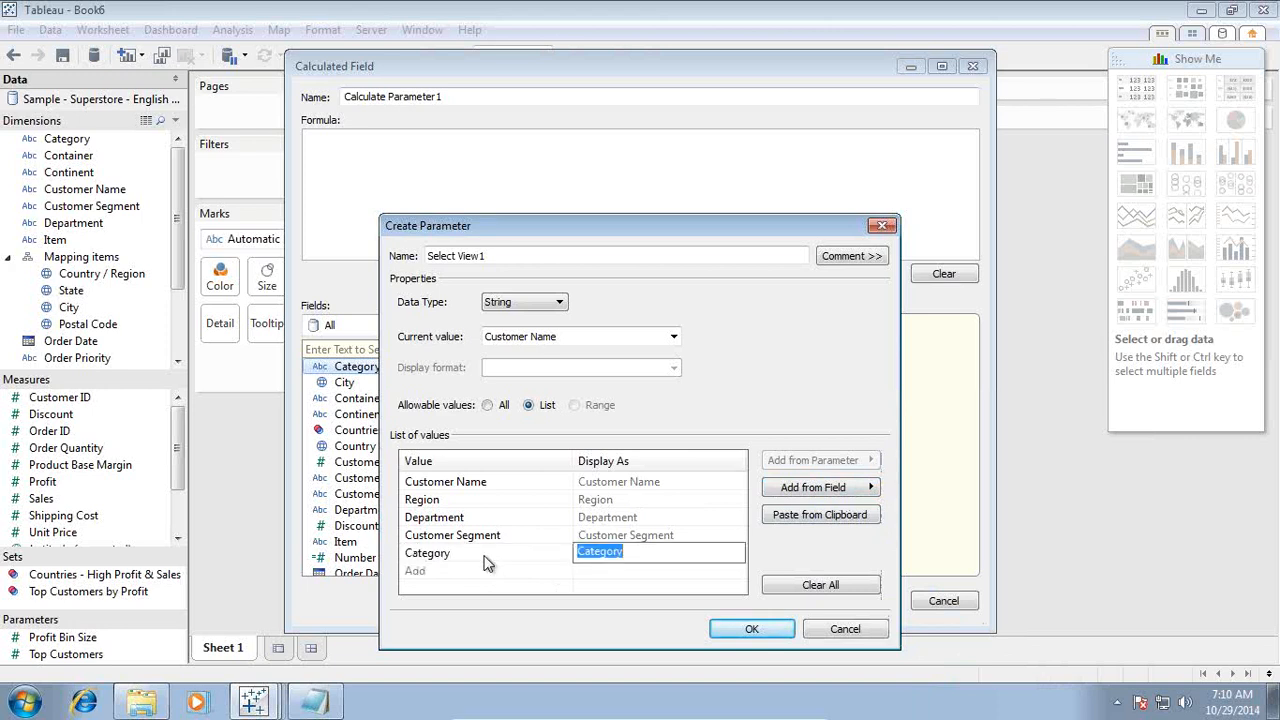
Copy the list value Customer Name into the Notepad notes below Calculate Parameter1, and return to the parameter
click(458, 481)
key(ctrl+c)
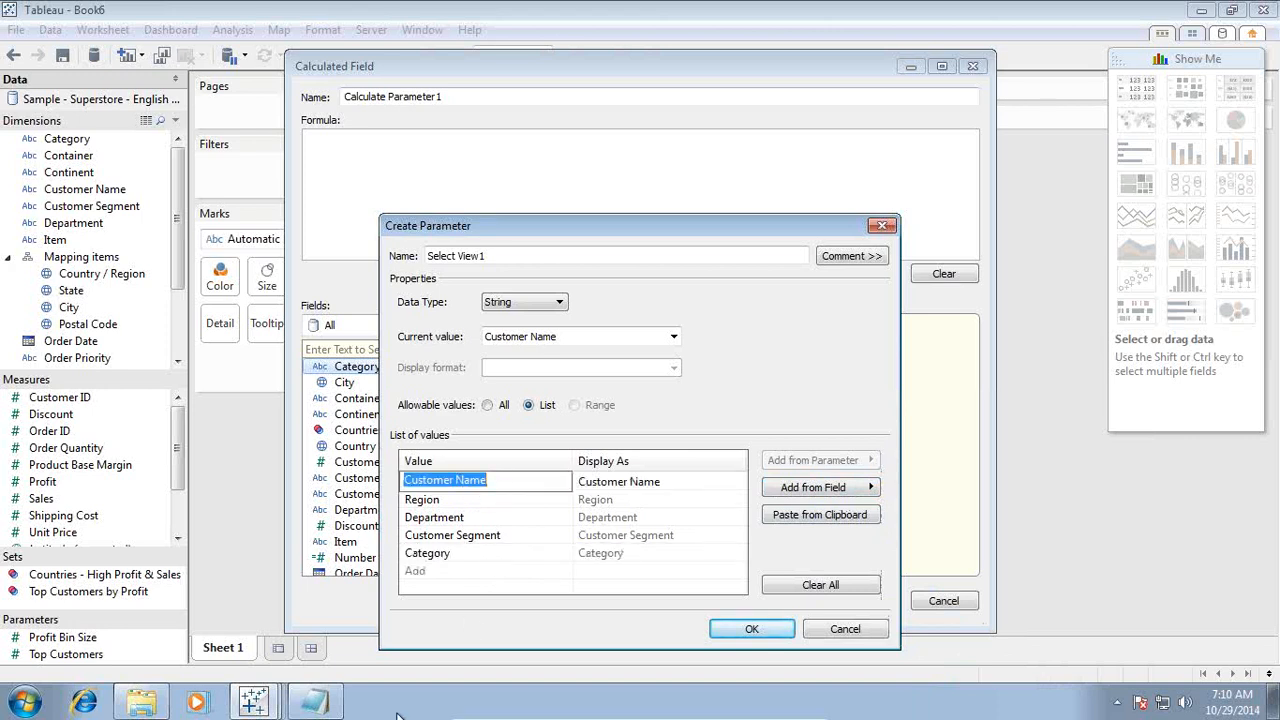
click(308, 710)
click(331, 447)
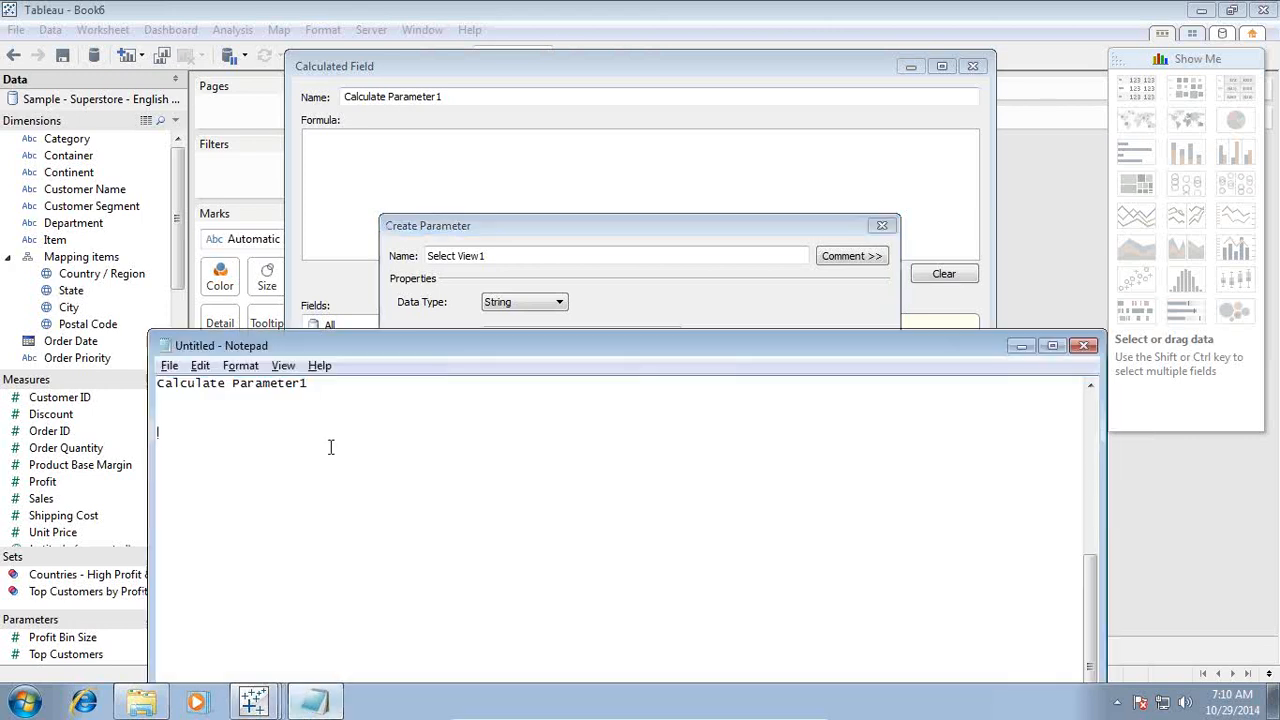
key(ctrl+v)
key(alt+Tab)
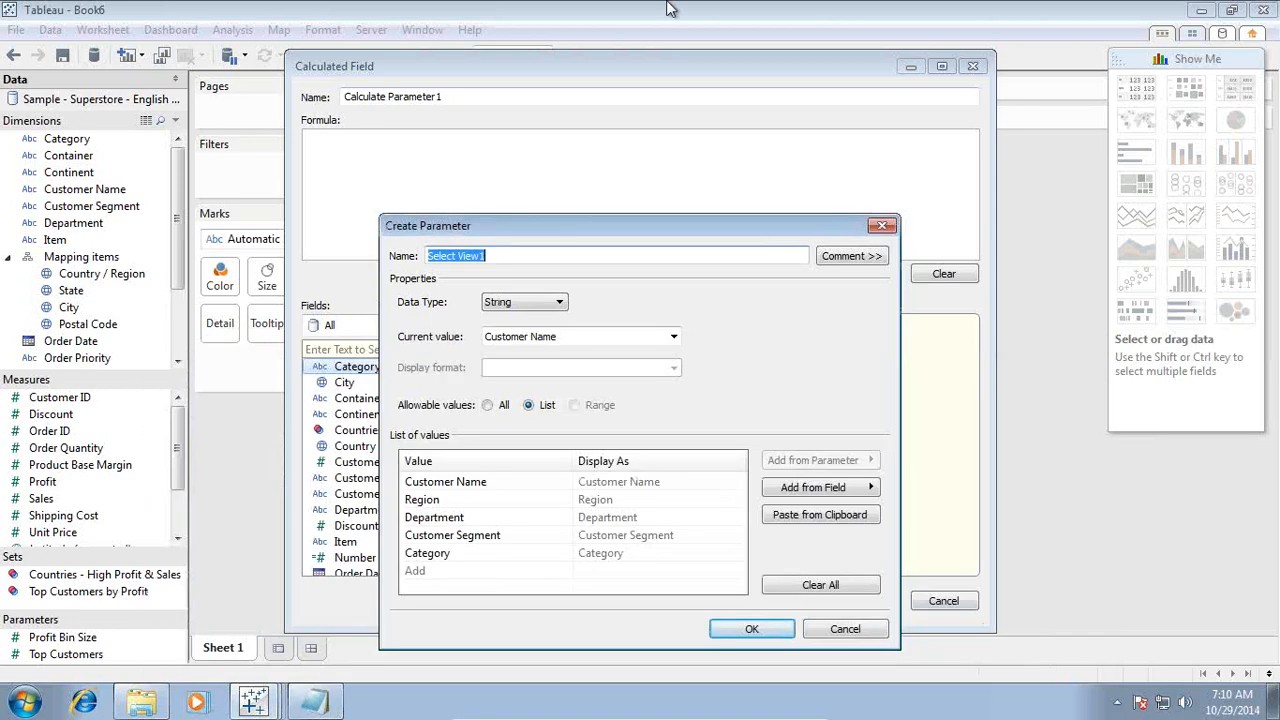
Copy the list value Region into the Notepad notes, close up the blank lines above it, and return to the parameter
click(471, 497)
click(471, 497)
key(ctrl+c)
key(alt+Tab)
key(ctrl+v)
key(BackSpace)
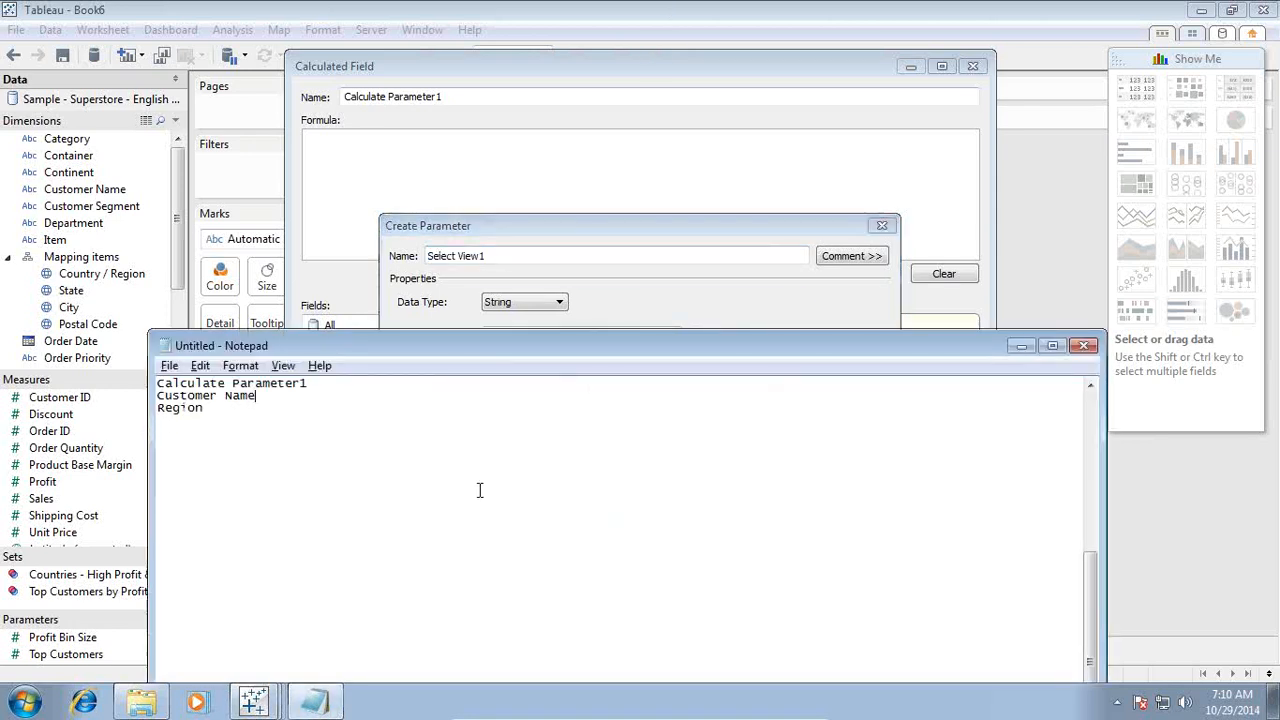
key(alt+Tab)
Copy the list value Department into the Notepad notes below Region, and return to the parameter
double_click(494, 518)
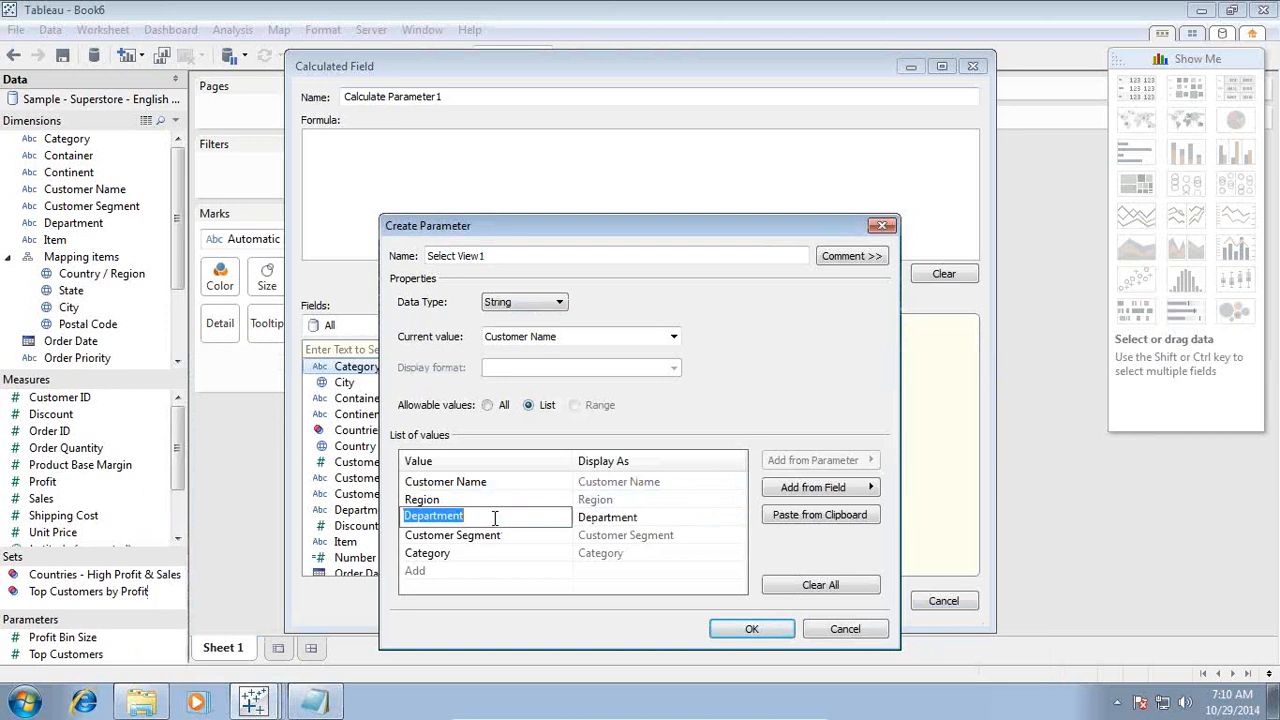
key(ctrl+c)
key(alt+Tab)
key(ctrl+v)
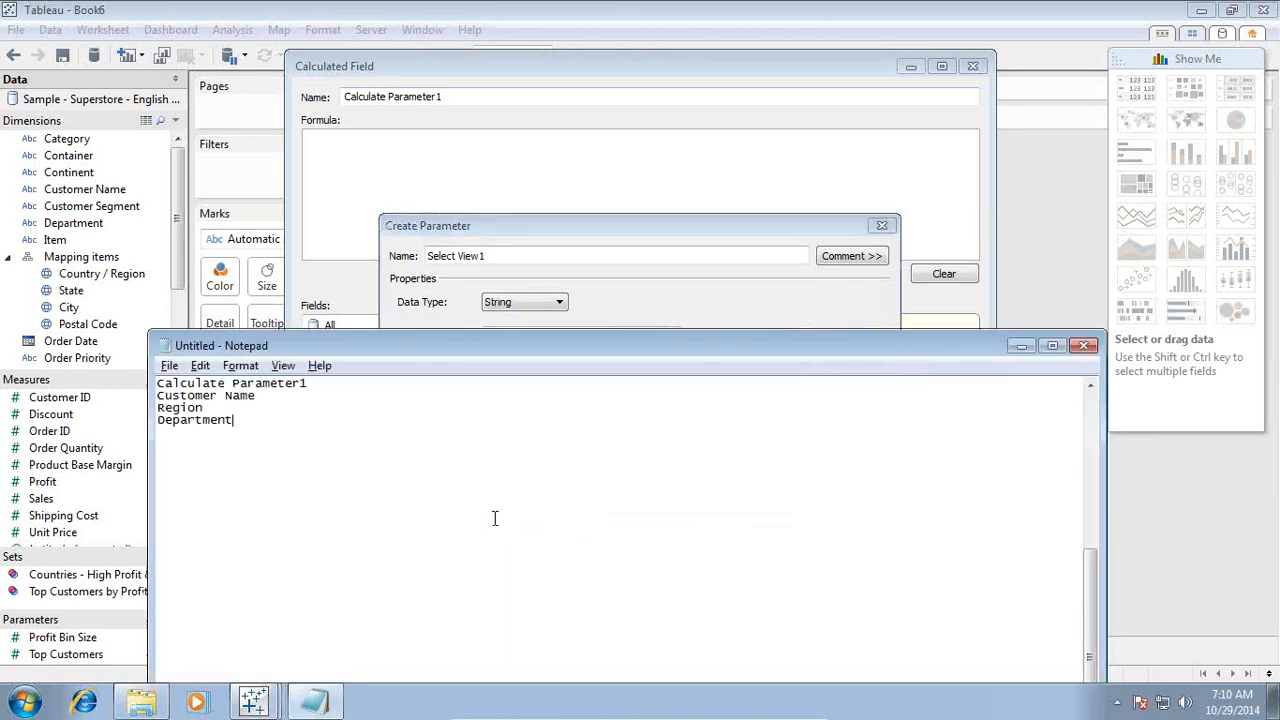
key(alt+Tab)
Copy the list value Customer Segment into the Notepad notes below Department, and return to the parameter
double_click(500, 534)
key(ctrl+c)
key(alt+Tab)
key(ctrl+v)
key(alt+Tab)
Copy the list value Category onto a new line of the Notepad notes below Customer Segment, and return to the parameter
double_click(491, 552)
key(ctrl+c)
key(alt+Tab)
key(Return)
key(ctrl+v)
key(alt+Tab)
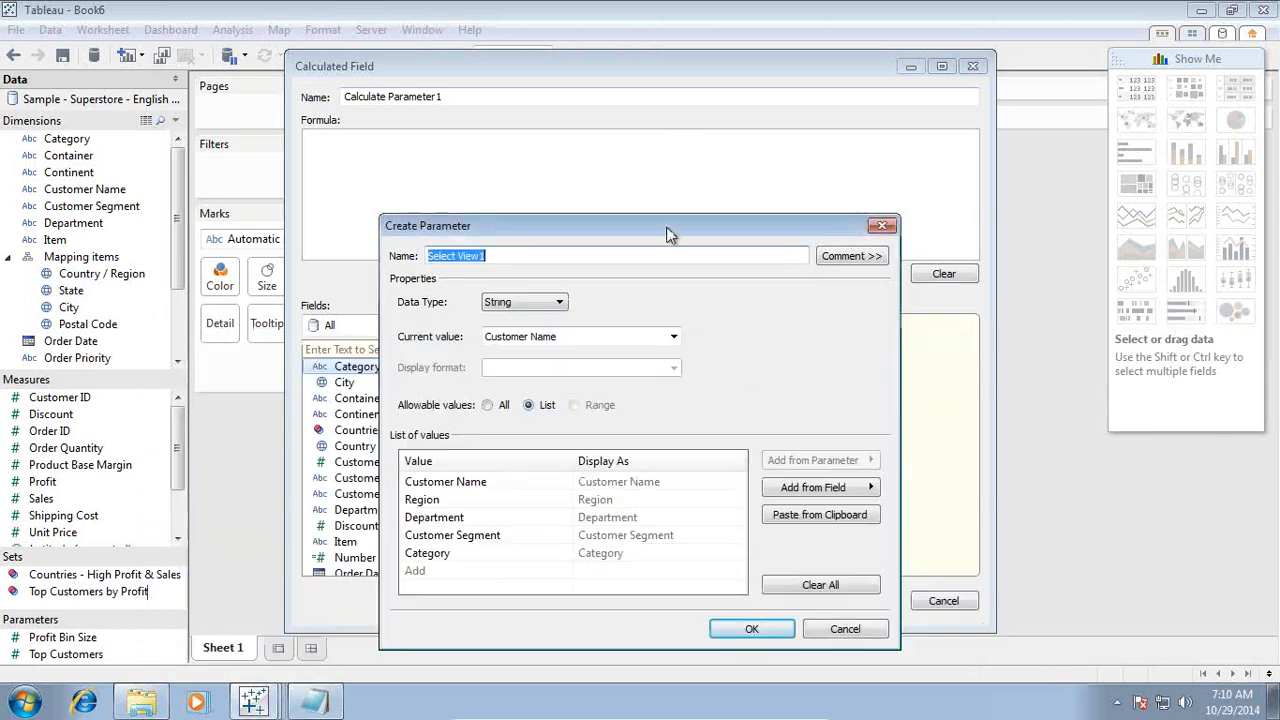
Save the Select View1 parameter and begin the calculated field's formula with the line Case [Select View1]
click(751, 630)
click(410, 187)
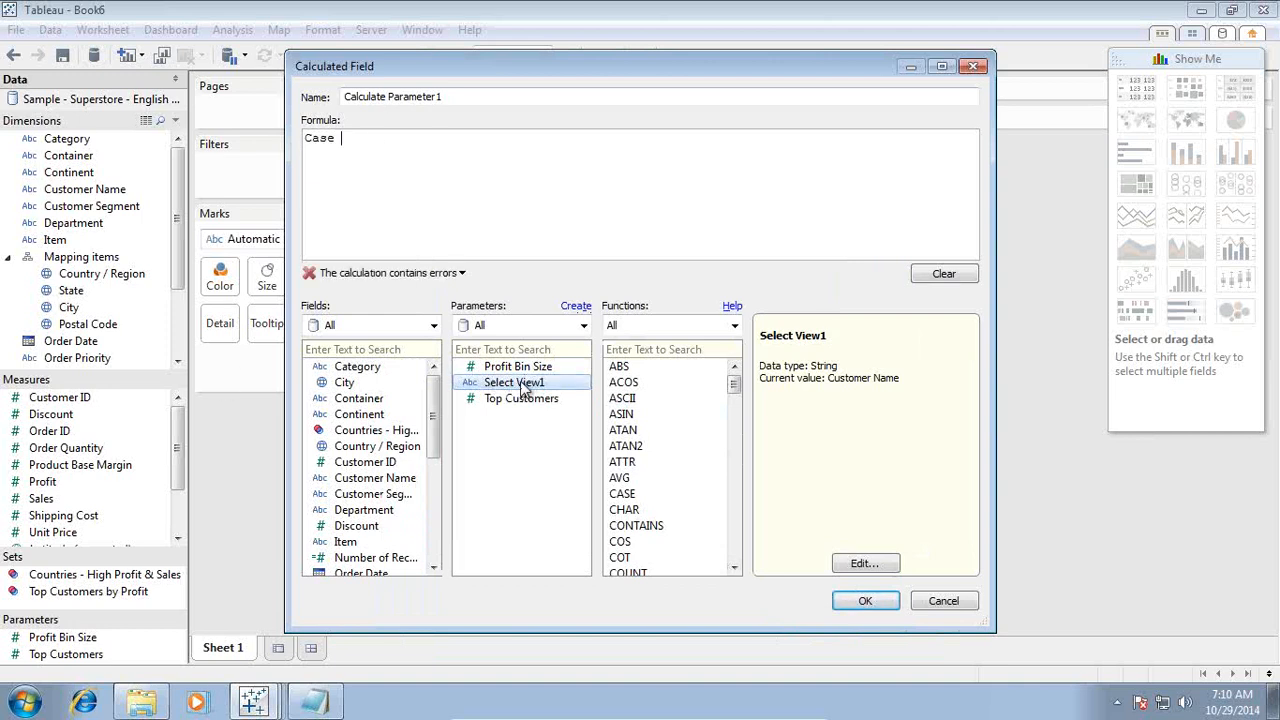
text([Sele)
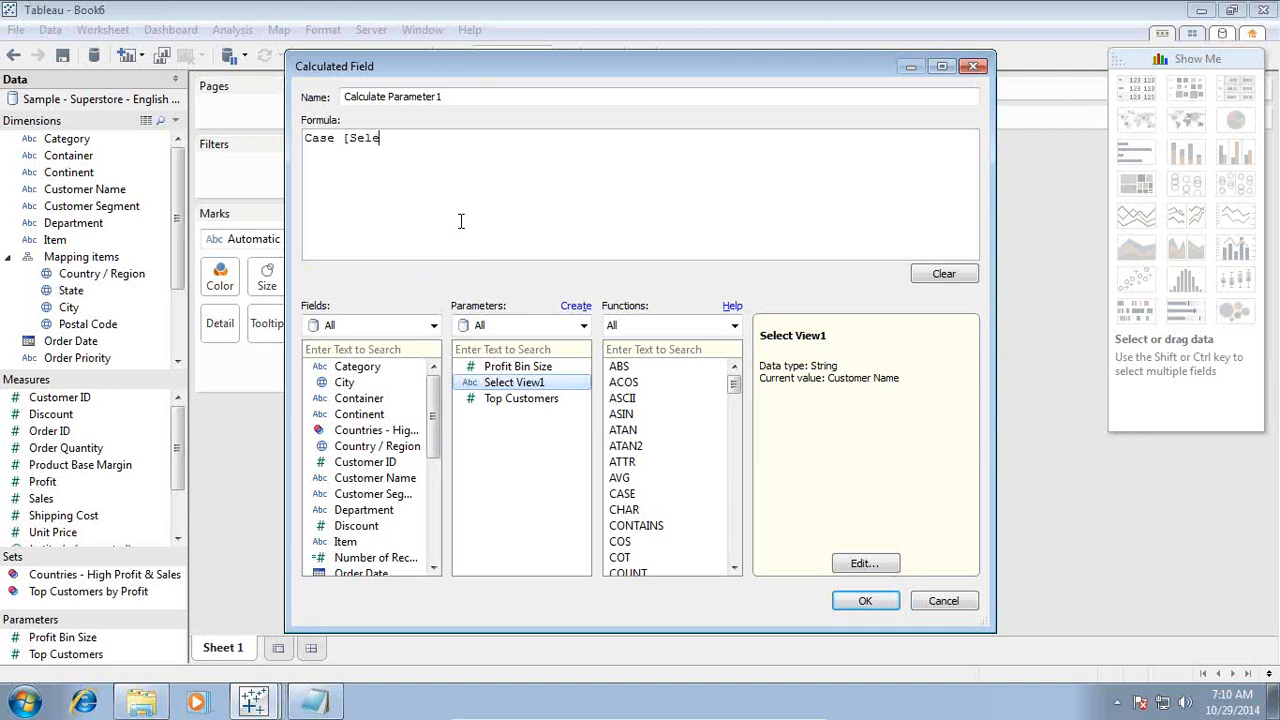
text(ct View1])
key(Return)
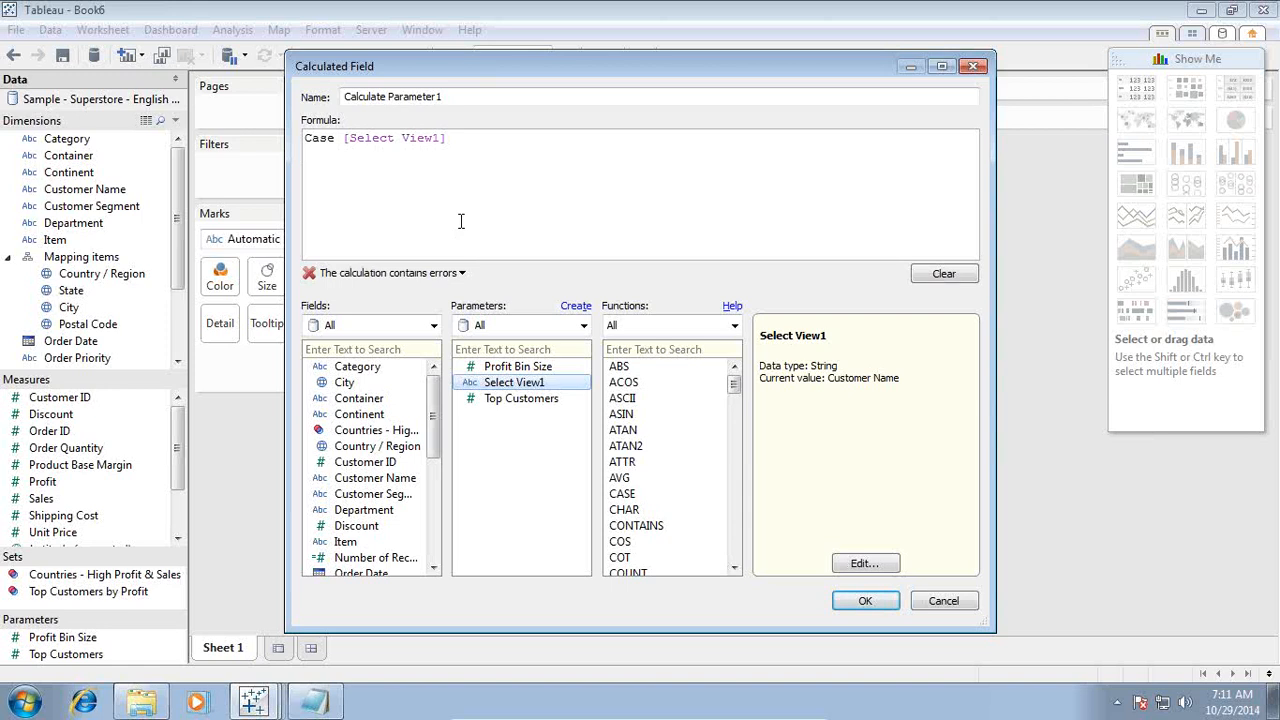
Add the line When 'Customer Name' Then [Customer Name] to the formula, taking the field name from the Notepad notes
text(When)
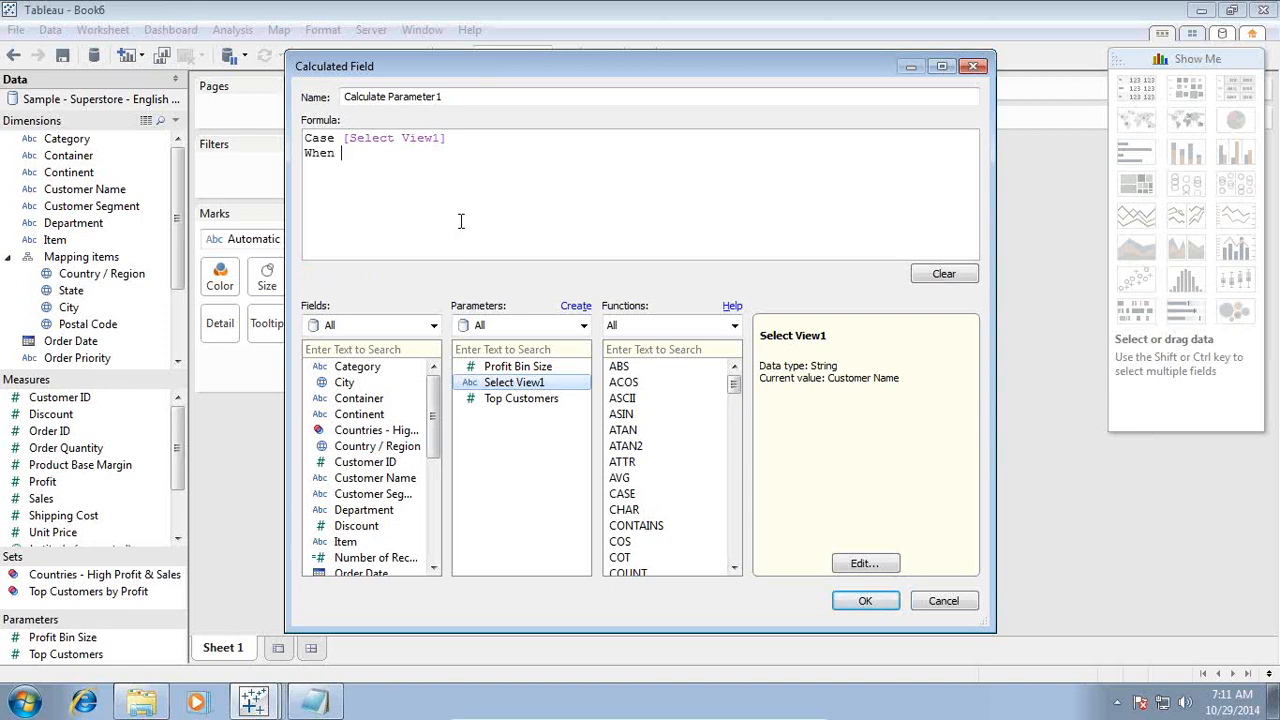
key(alt+Tab)
drag(270, 393, 105, 393)
click(358, 165)
text(')
key(ctrl+v)
text(' Then [)
key(ctrl+v)
text(])
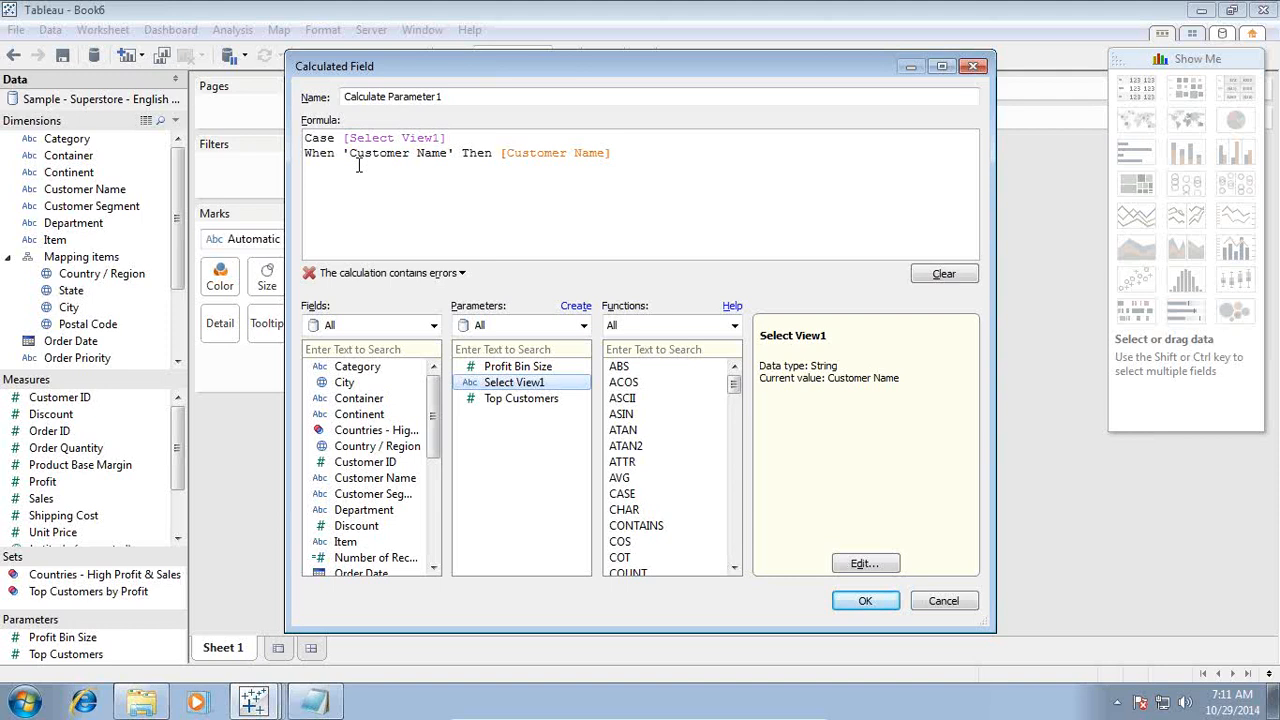
key(Return)
Add the line When 'Region' Then [Region] to the formula, taking the field name from the Notepad notes
key(alt+Tab)
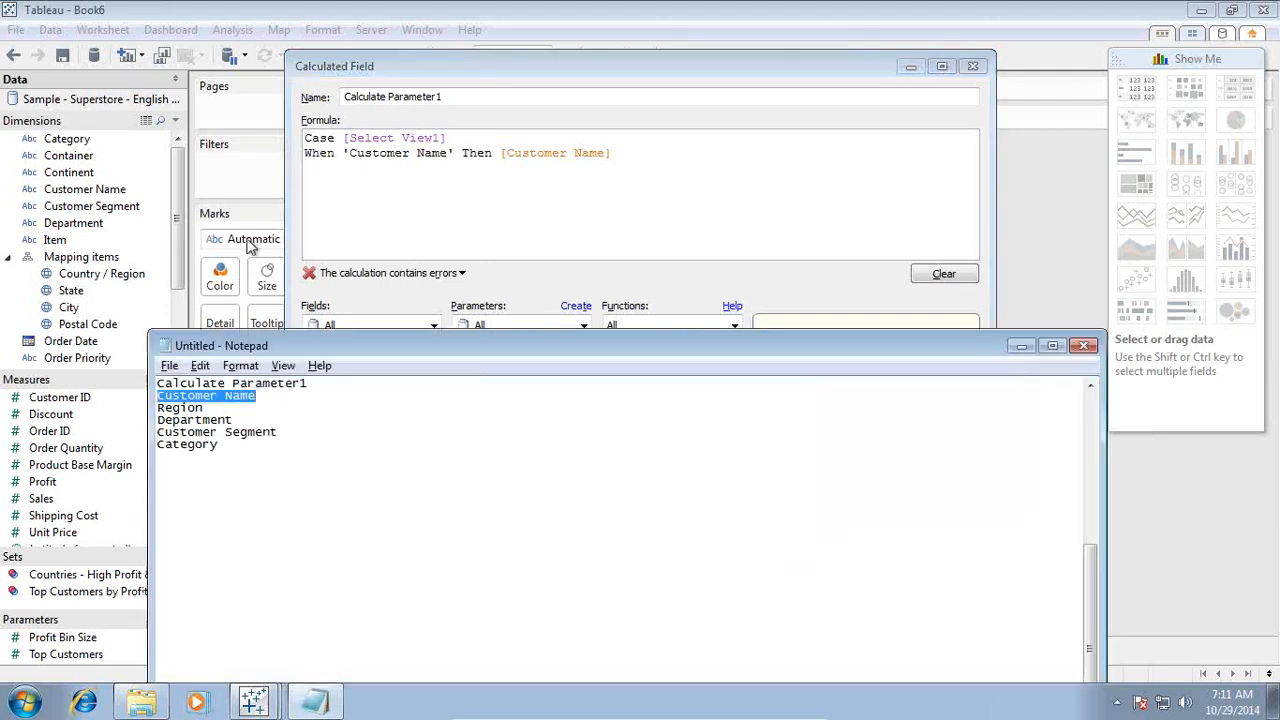
double_click(207, 408)
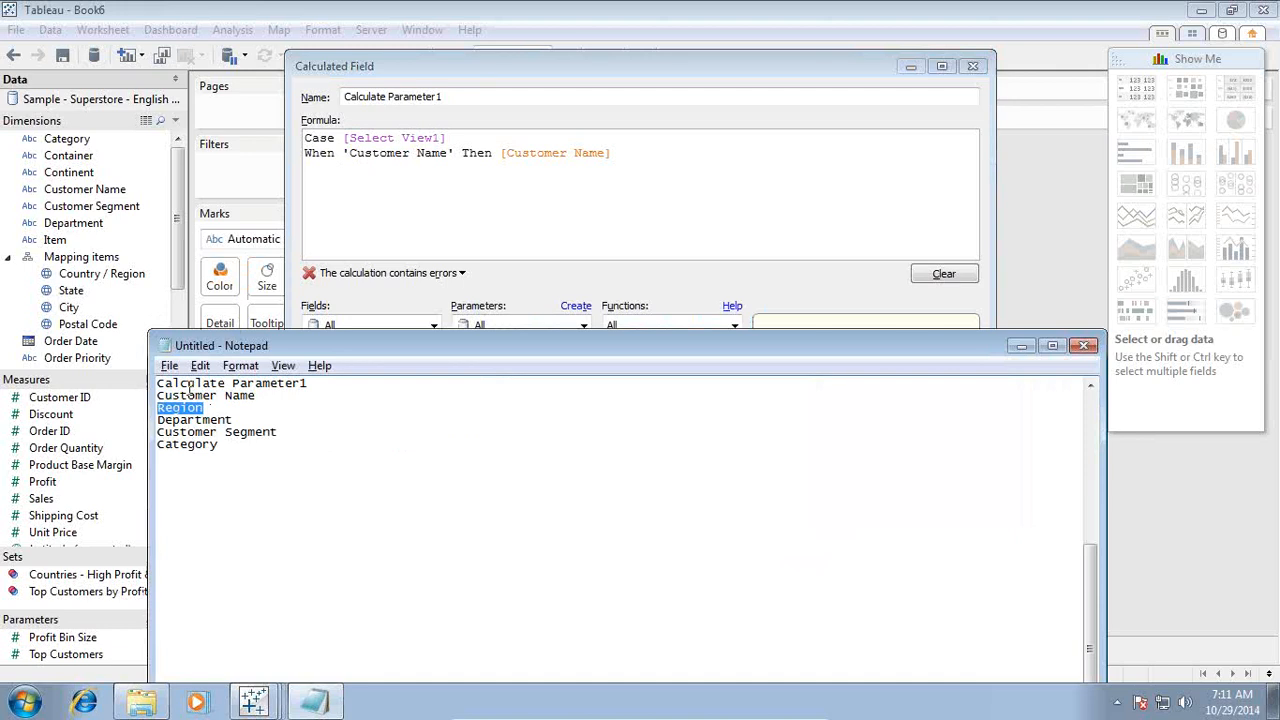
click(321, 170)
text(When ')
key(ctrl+v)
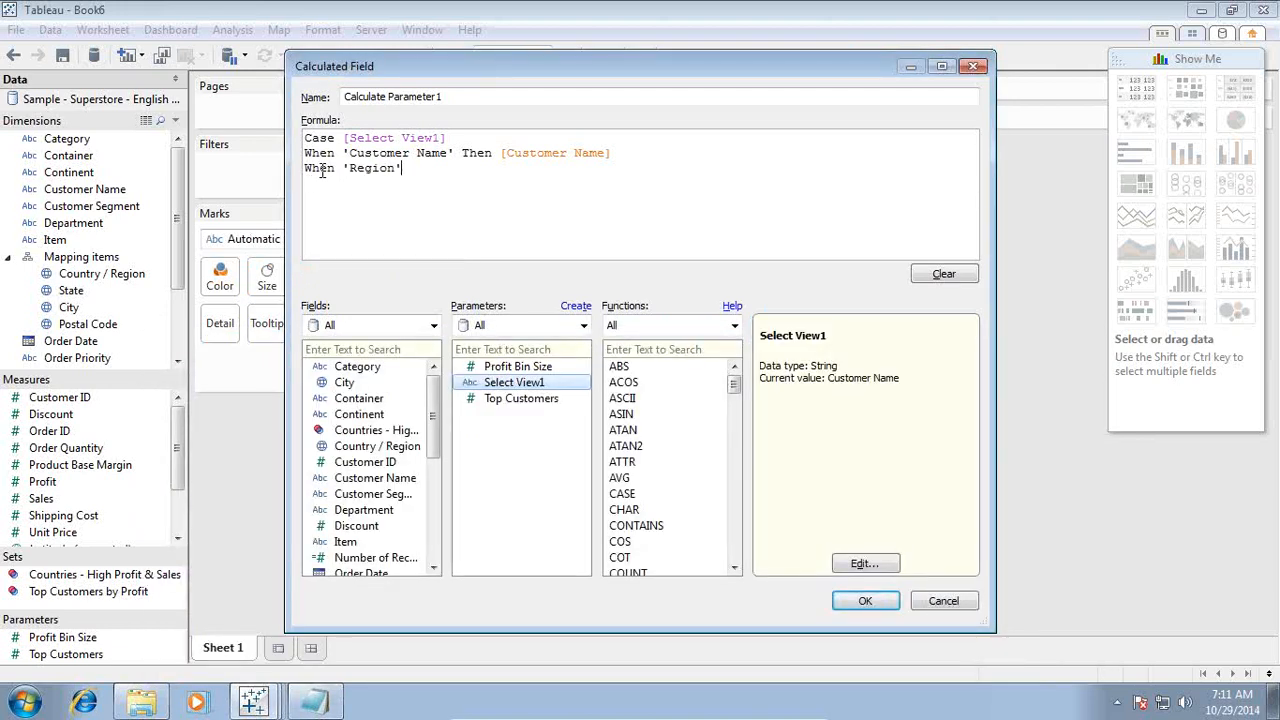
text(' Then [)
key(ctrl+v)
text(])
Add the line When 'Department' Then [Department] to the formula, taking the field name from the Notepad notes
key(alt+Tab)
drag(240, 418, 124, 419)
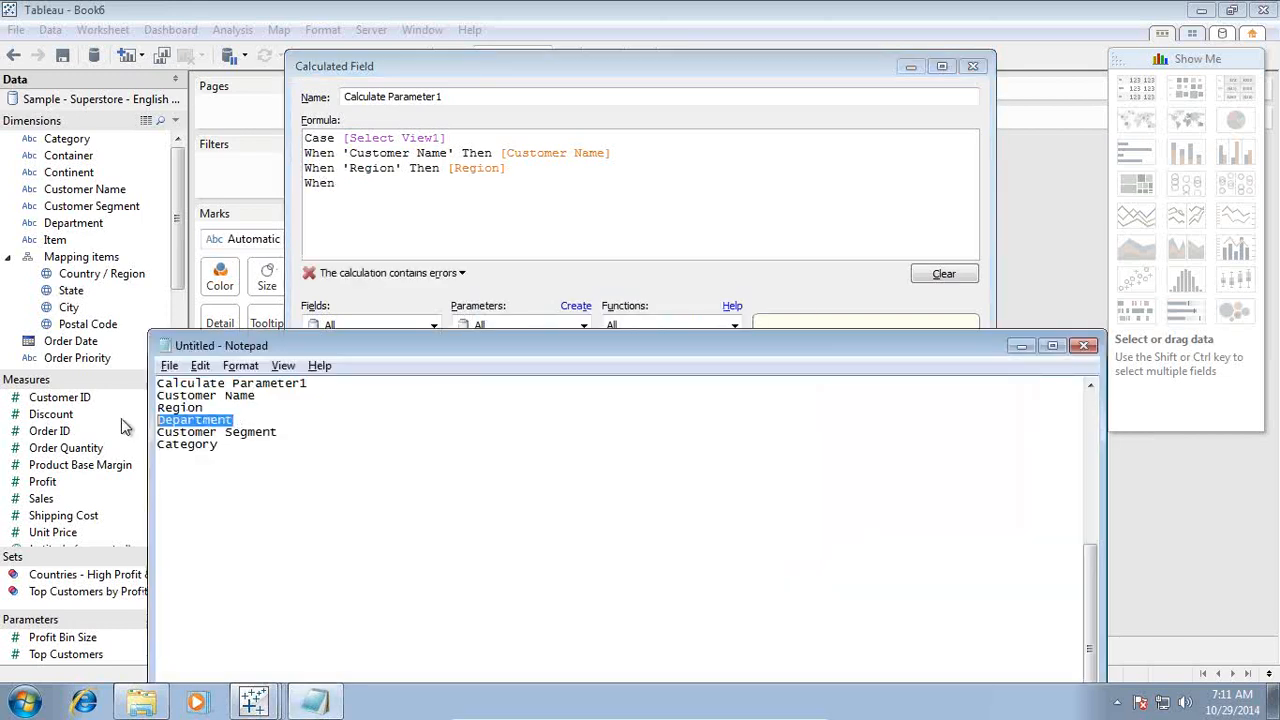
click(352, 188)
text(')
key(ctrl+v)
text(' Then)
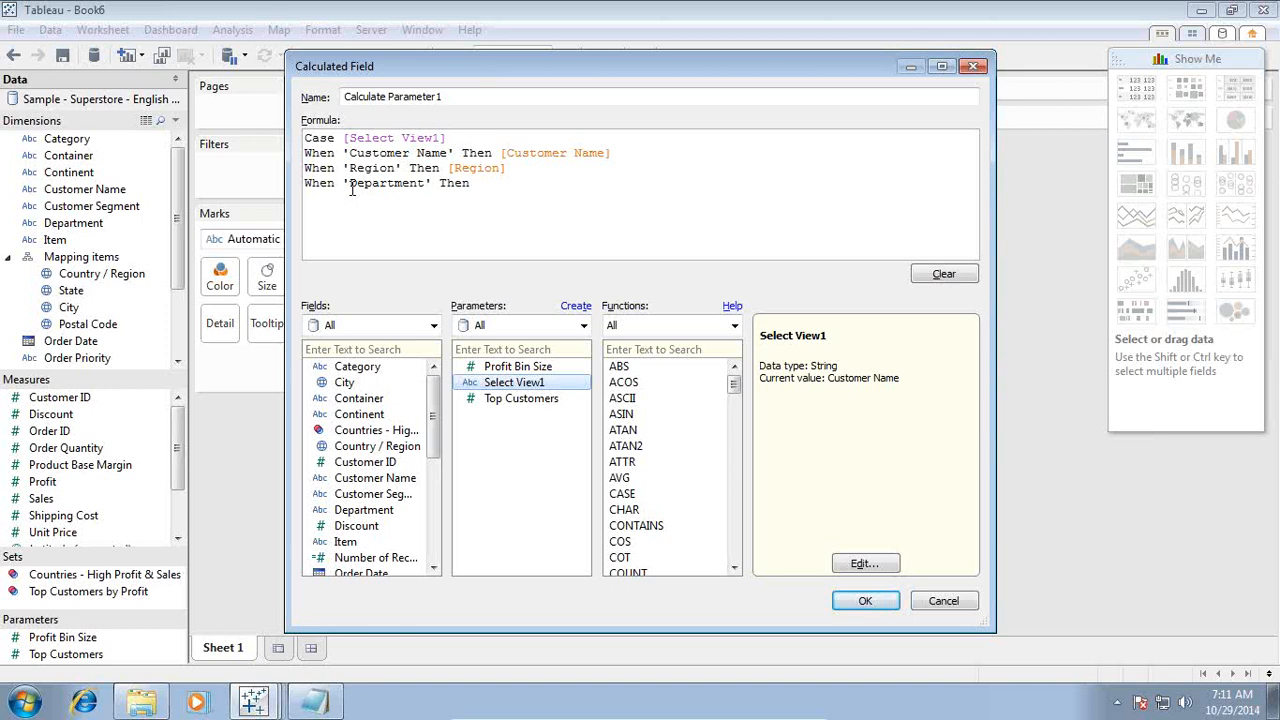
text( [)
key(ctrl+v)
text(])
Add the line When 'Customer Segment' Then [Customer Segment] to the formula, taking the field name from the Notepad notes
key(alt+Tab)
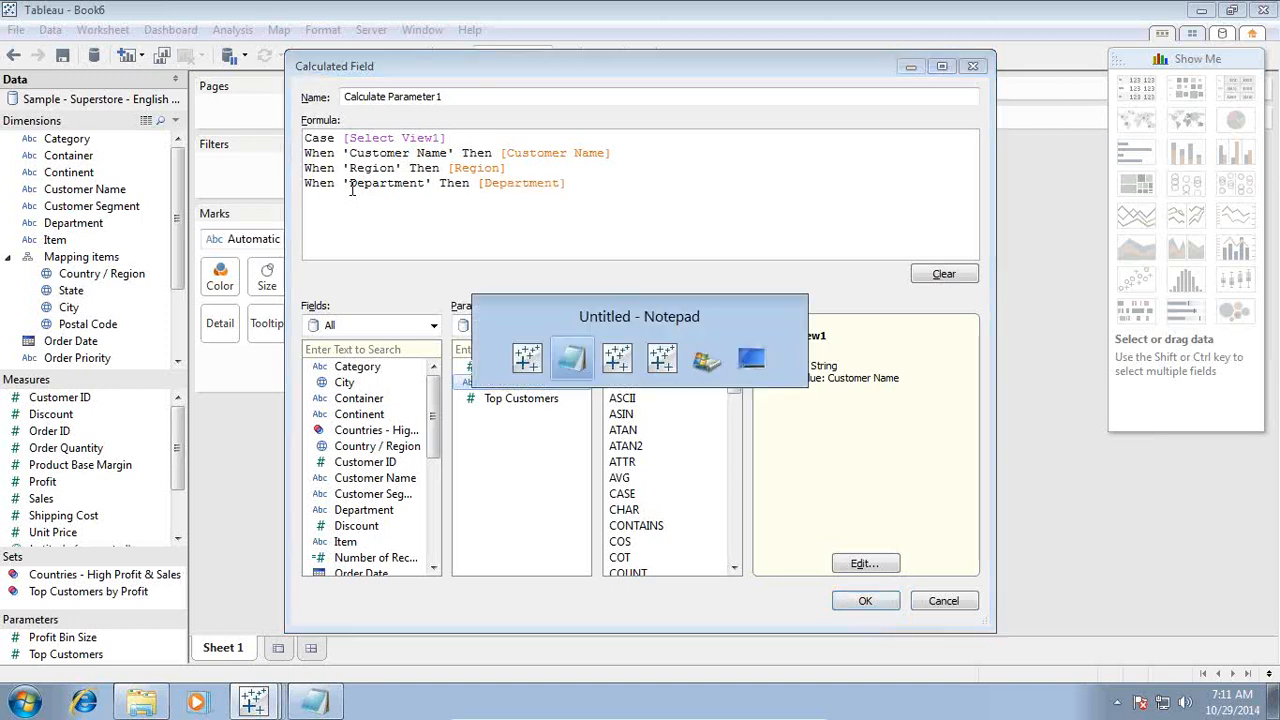
drag(281, 432, 145, 432)
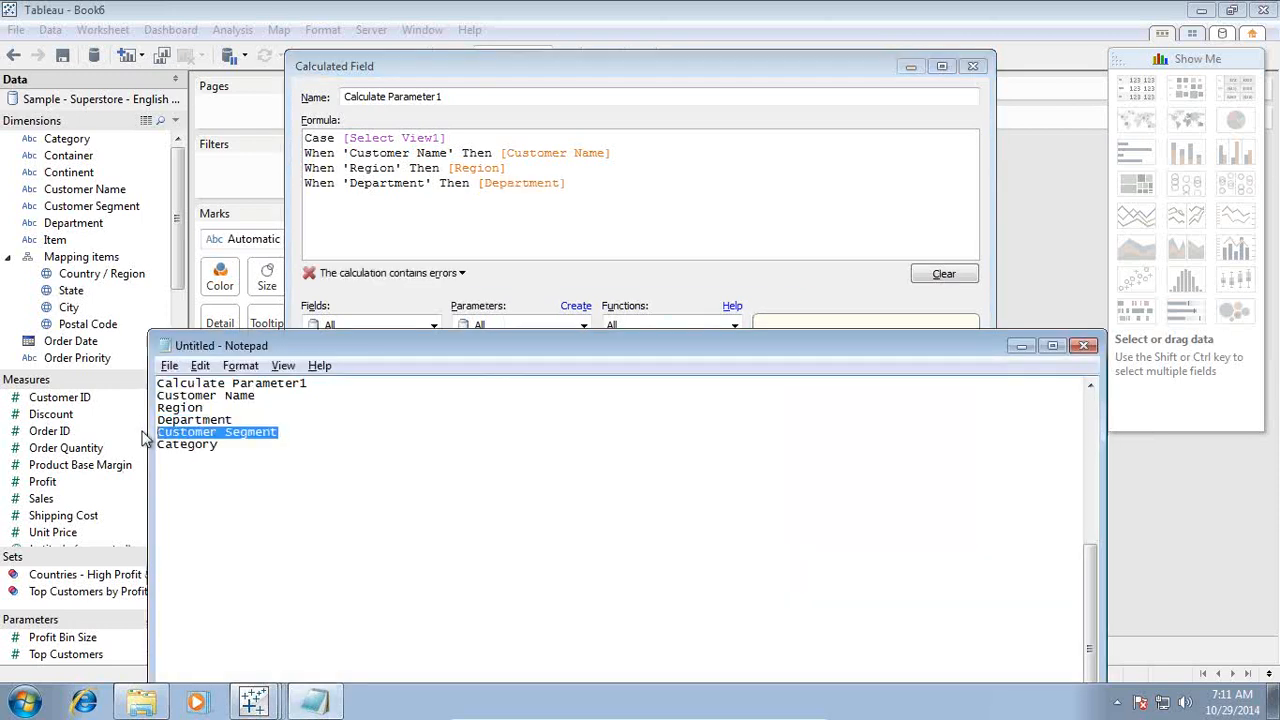
click(330, 218)
text(When)
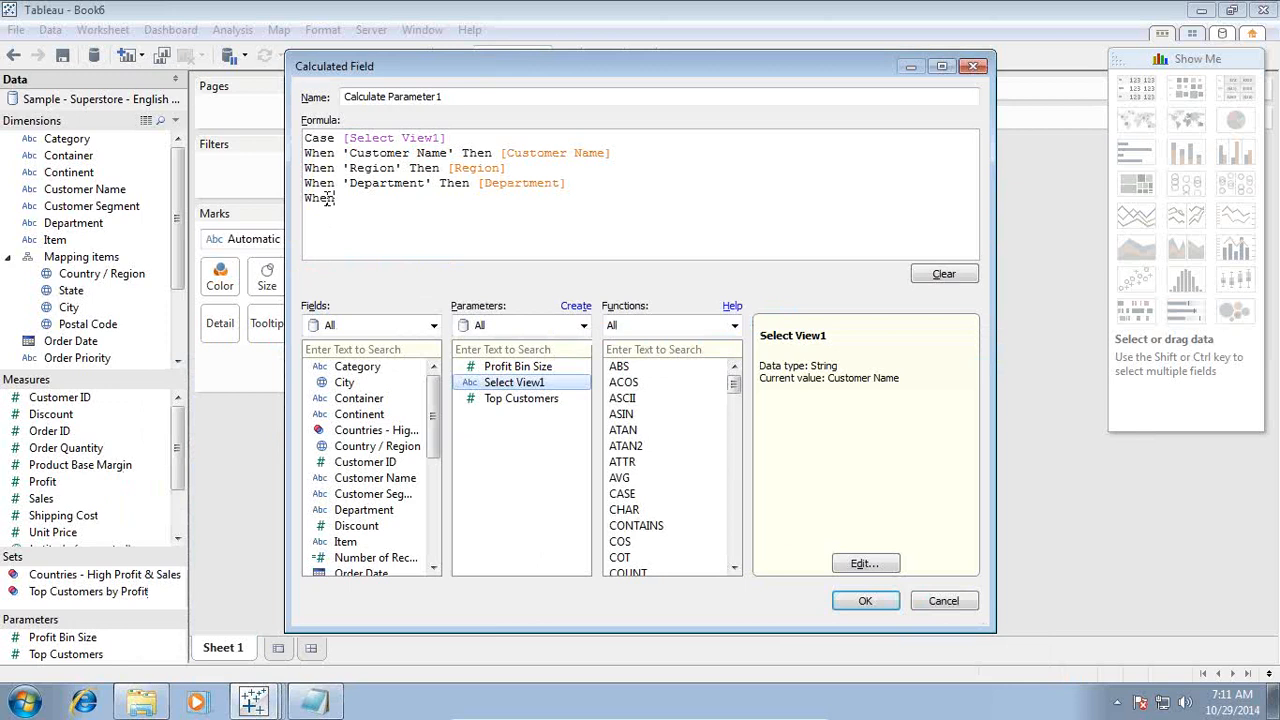
text( ')
key(ctrl+v)
text(')
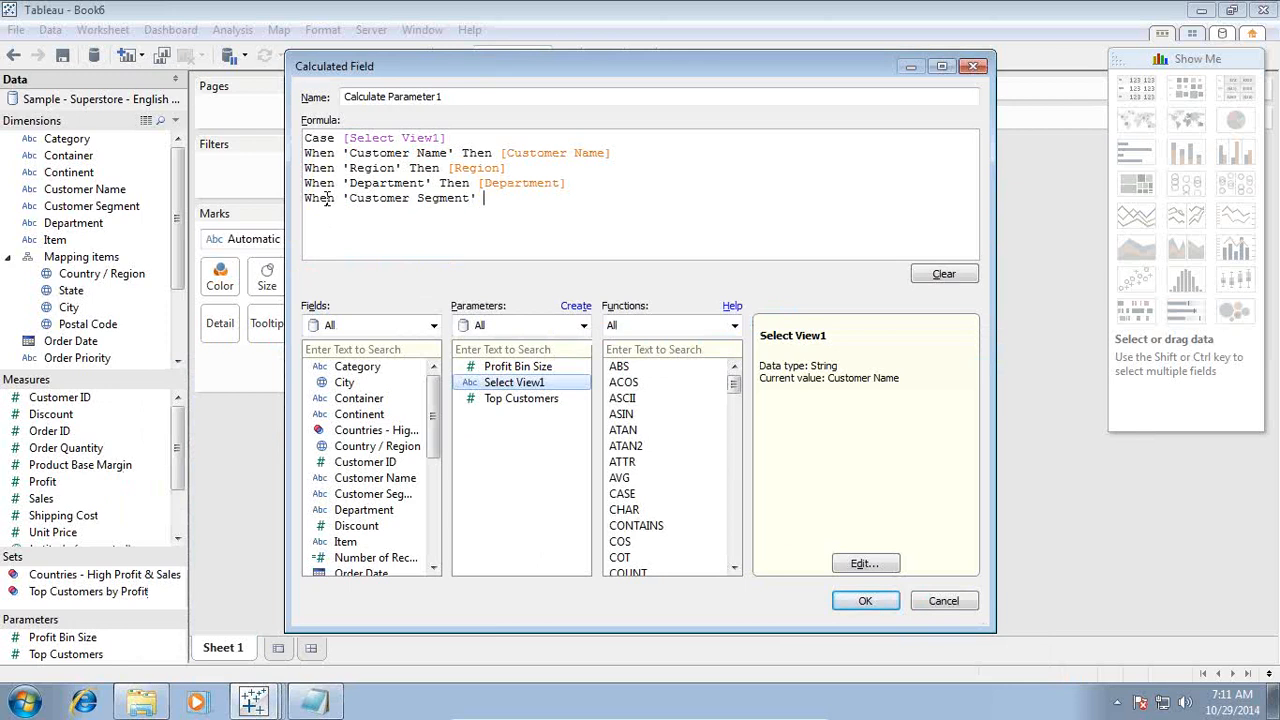
text( Then [)
key(ctrl+v)
text(])
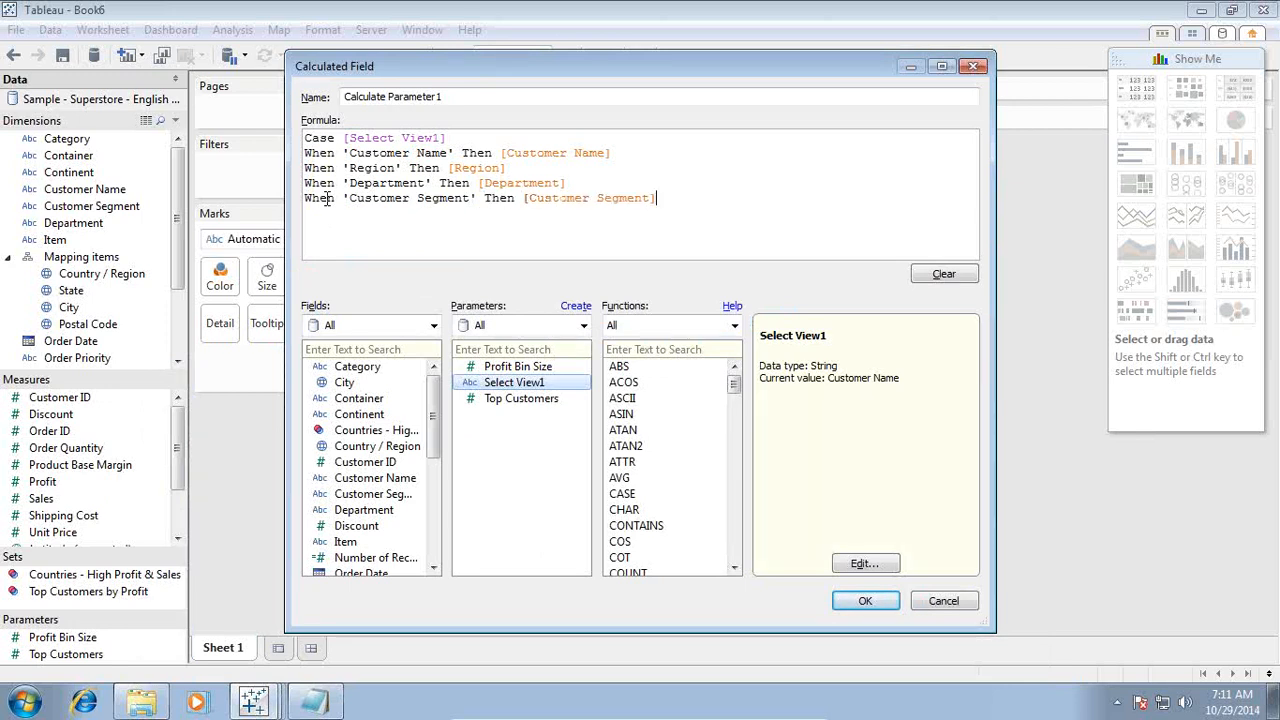
Add the line When 'Category' Then [Category] to the formula, taking the field name from the Notepad notes
key(alt+Tab)
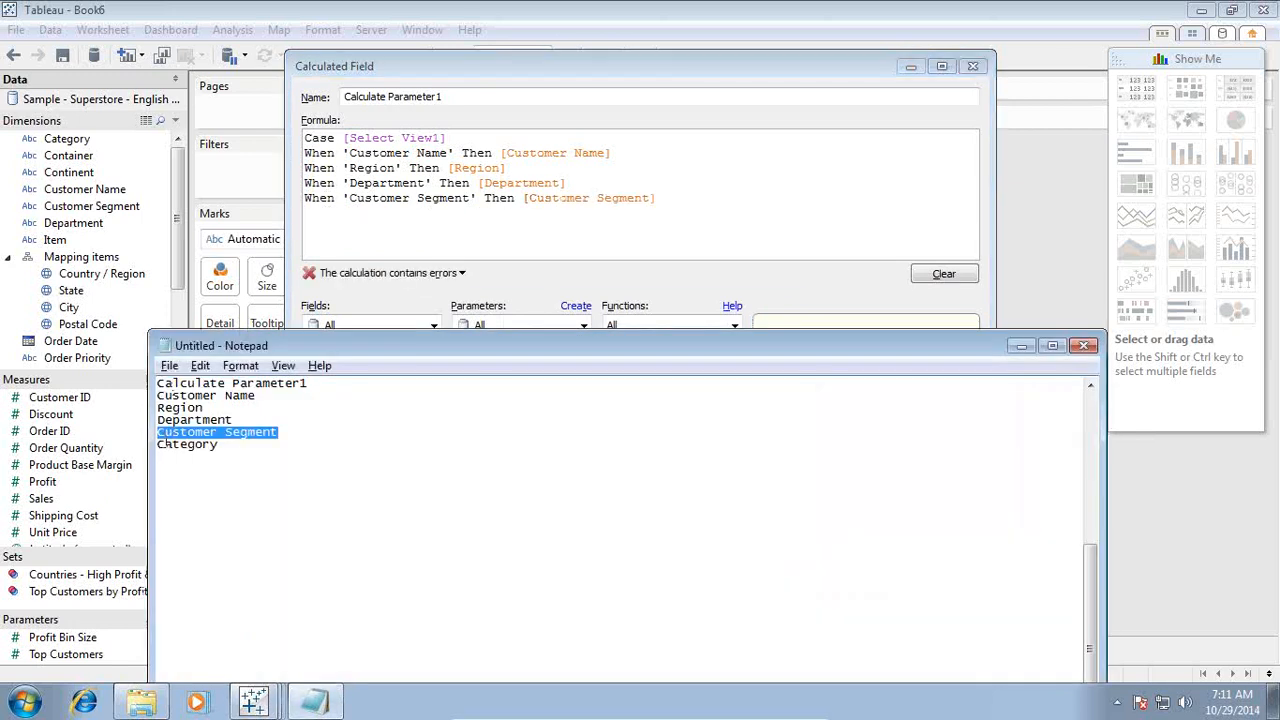
drag(220, 446, 150, 457)
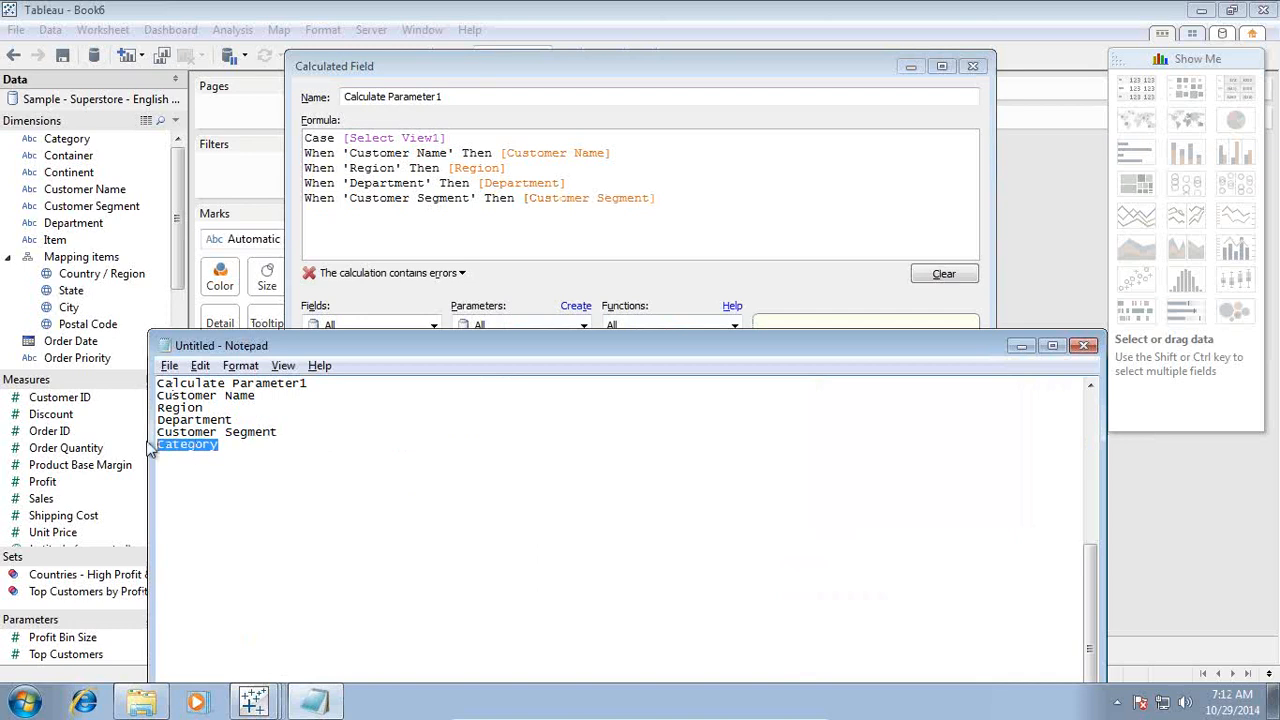
click(313, 216)
text(When ')
key(ctrl+v)
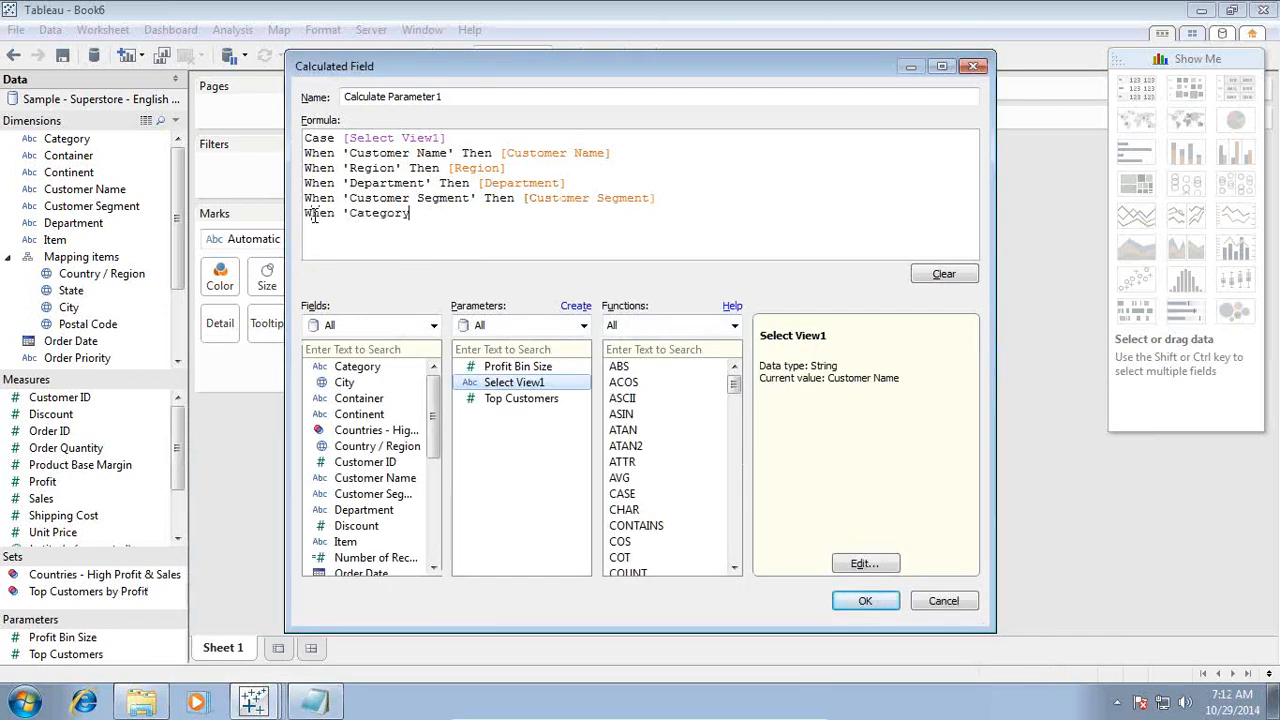
text(' Then [)
key(ctrl+v)
text(])
Finish the Case formula with the lines Else '' and End, and save the Calculate Parameter1 field
key(Return)
text(Else ')
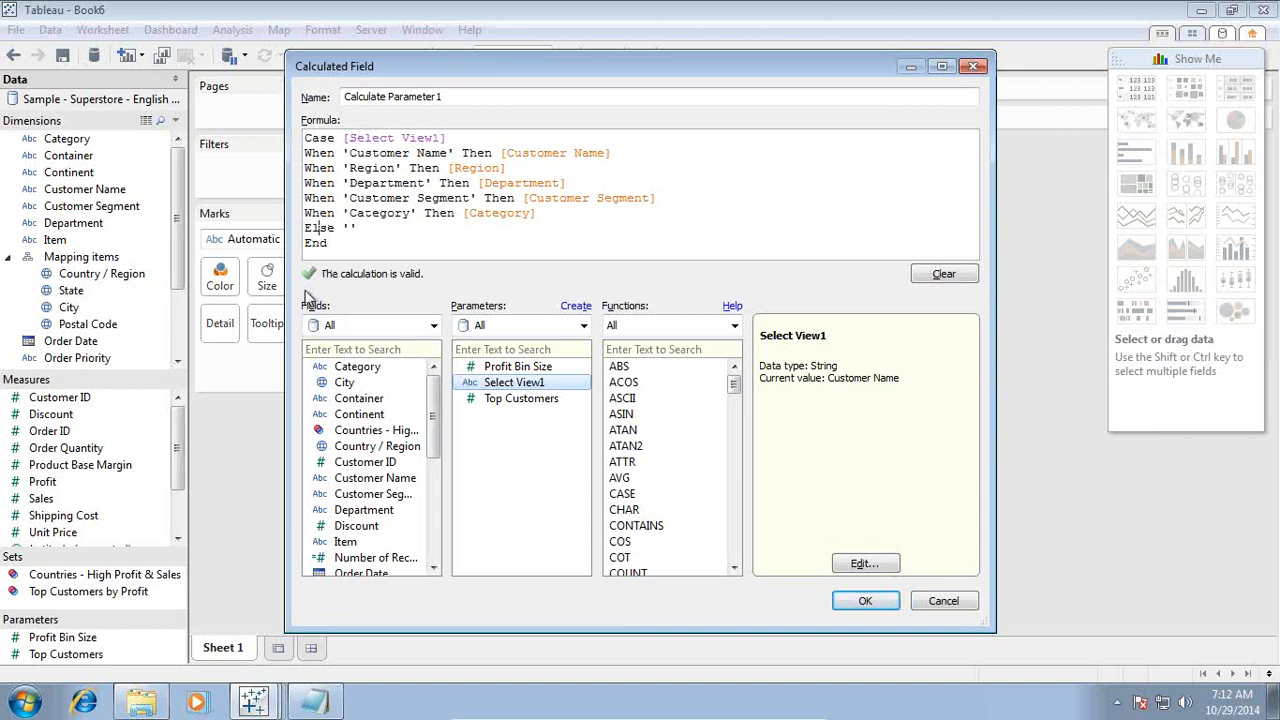
drag(341, 245, 231, 114)
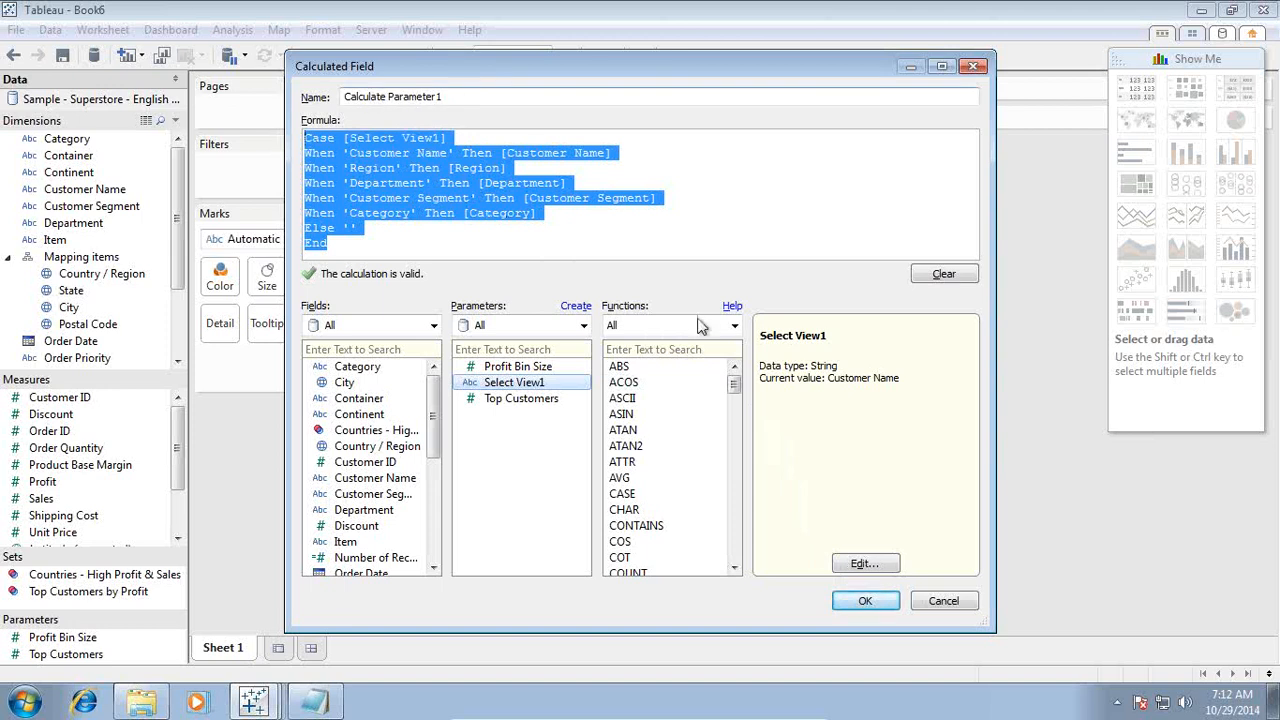
click(865, 600)
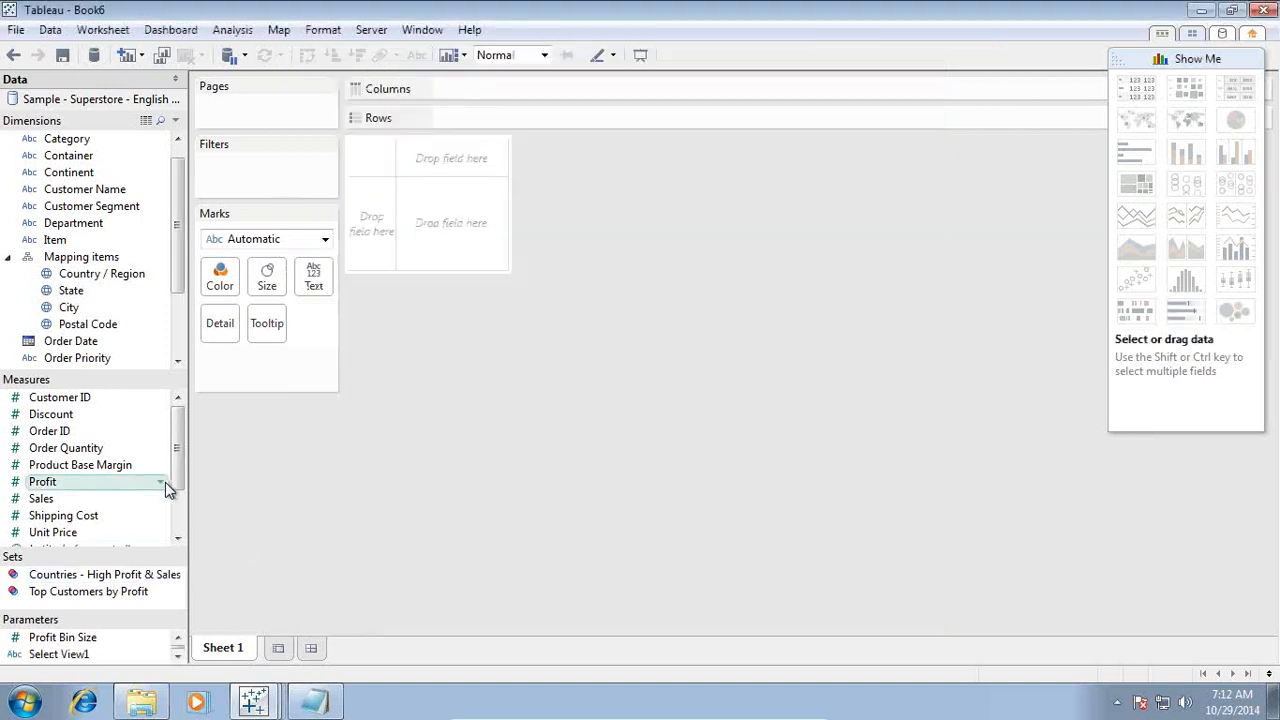
Create a copy of the Select View1 parameter in the parameter list
drag(171, 463, 177, 531)
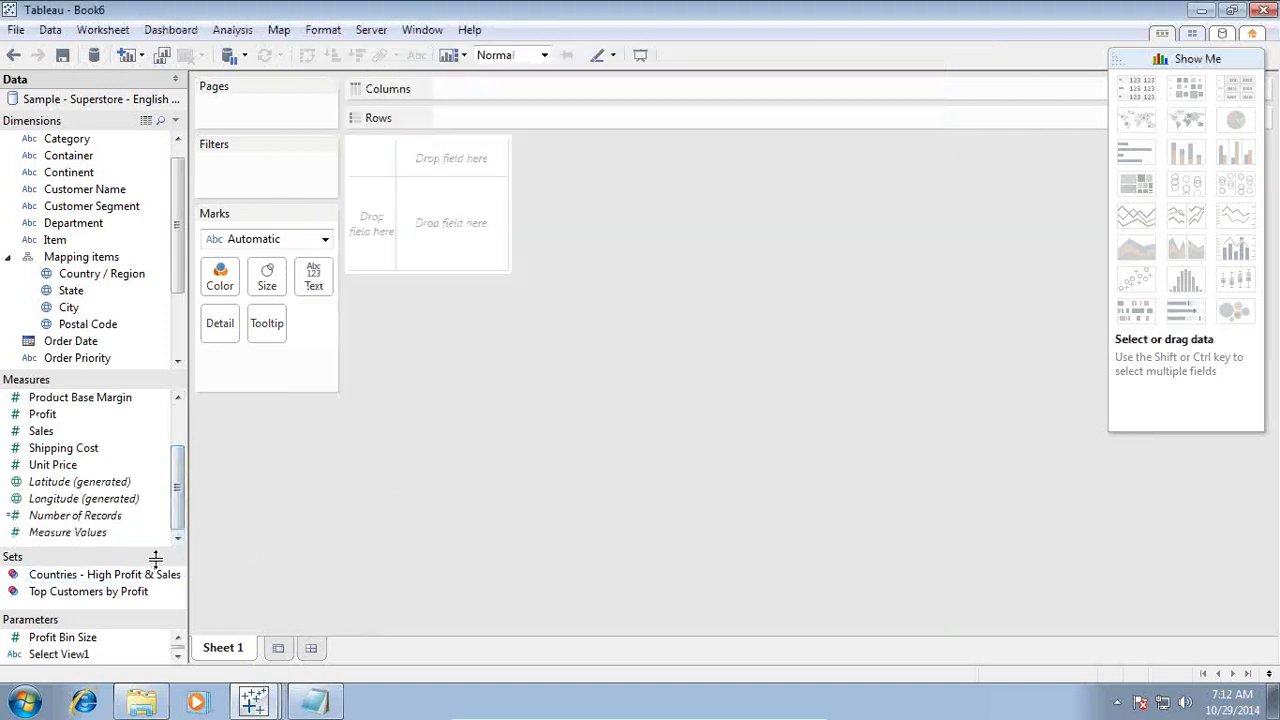
drag(143, 615, 143, 560)
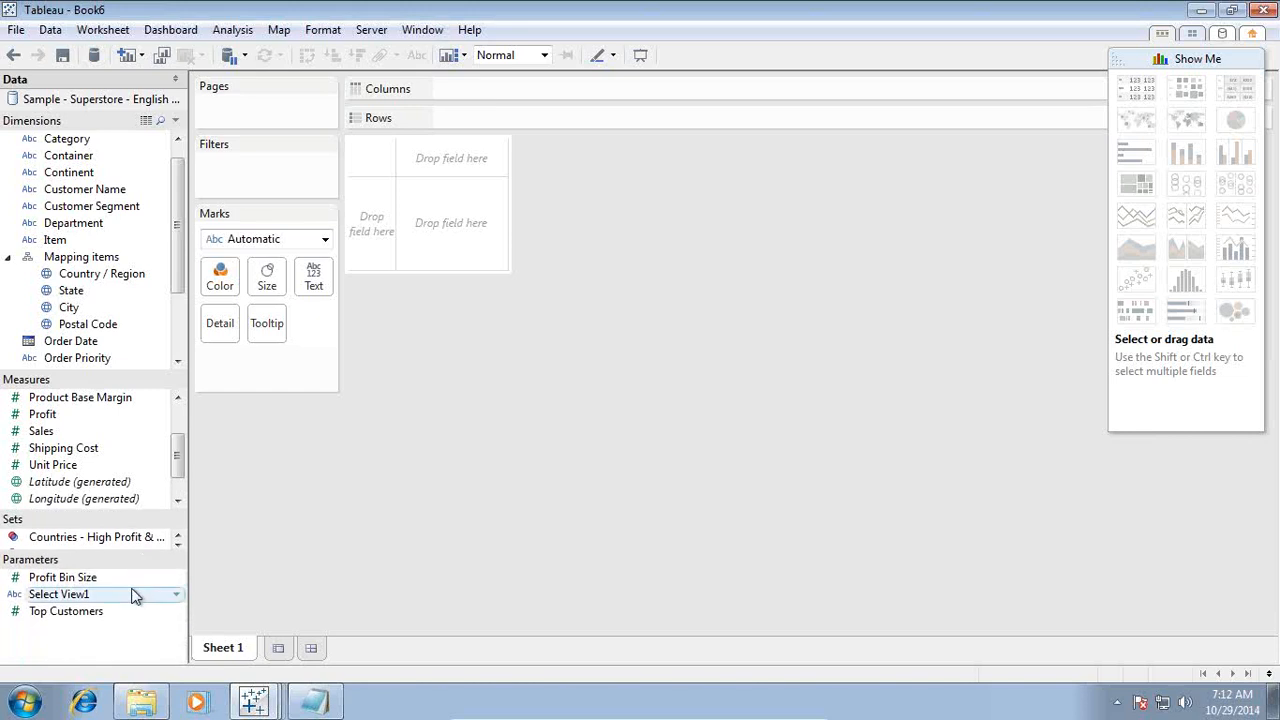
click(126, 594)
click(174, 598)
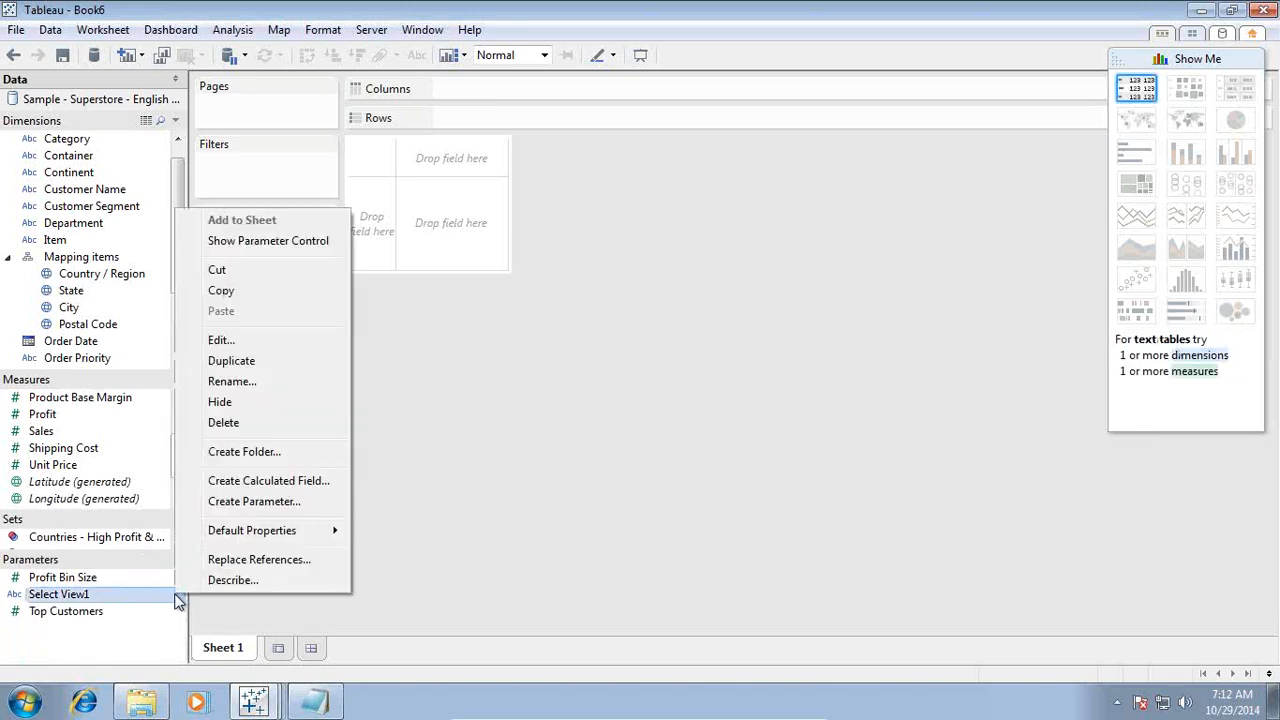
click(250, 292)
click(100, 645)
right_click(100, 645)
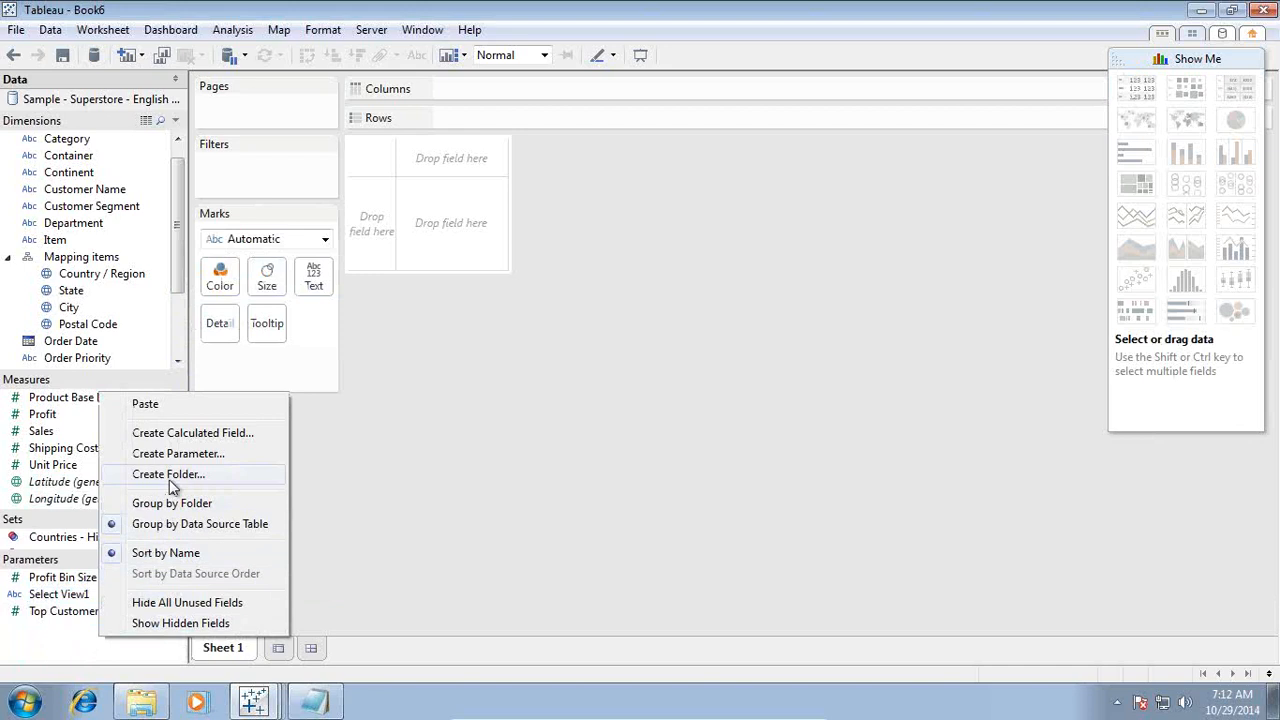
click(176, 402)
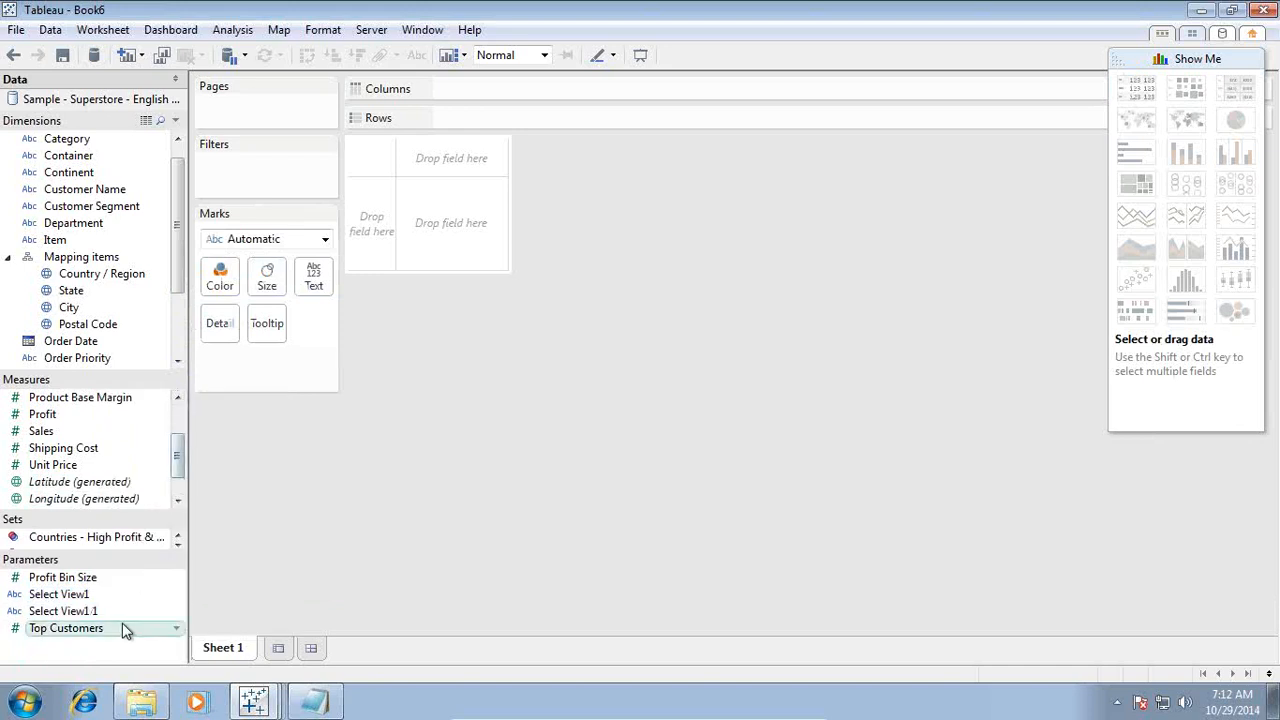
Rename the copied Select View1 parameter as Select View2
click(176, 612)
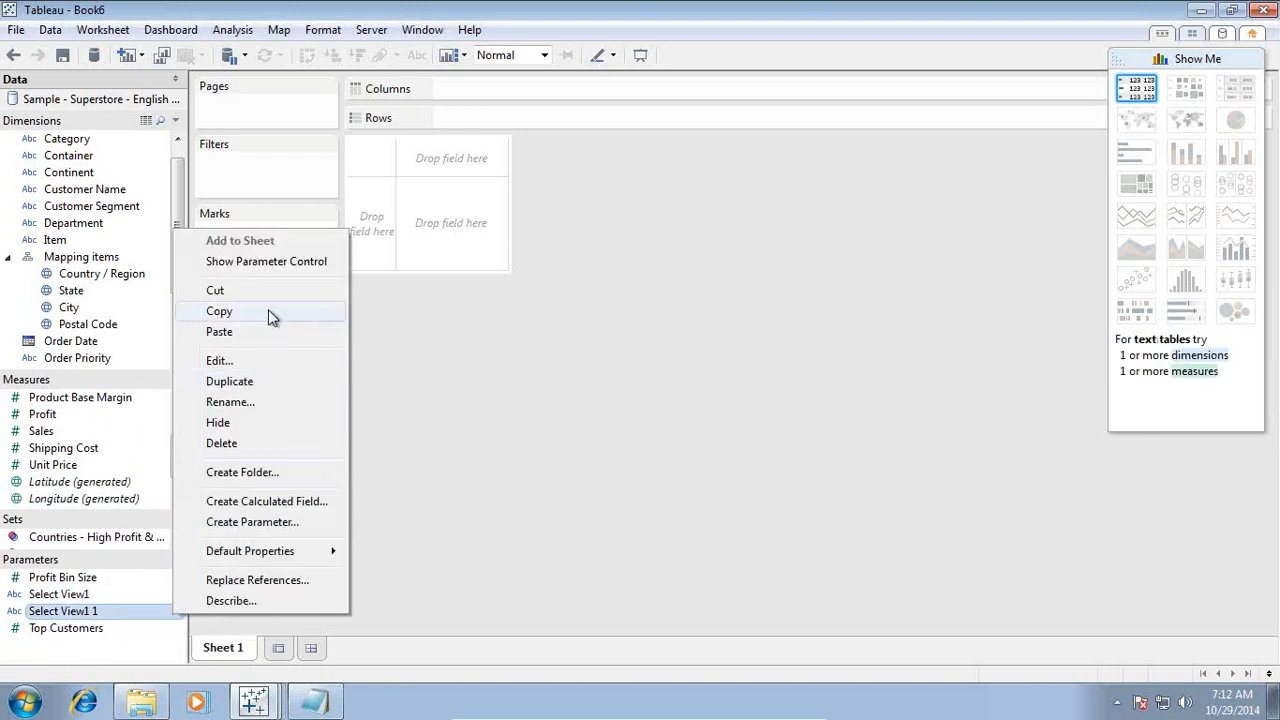
click(240, 360)
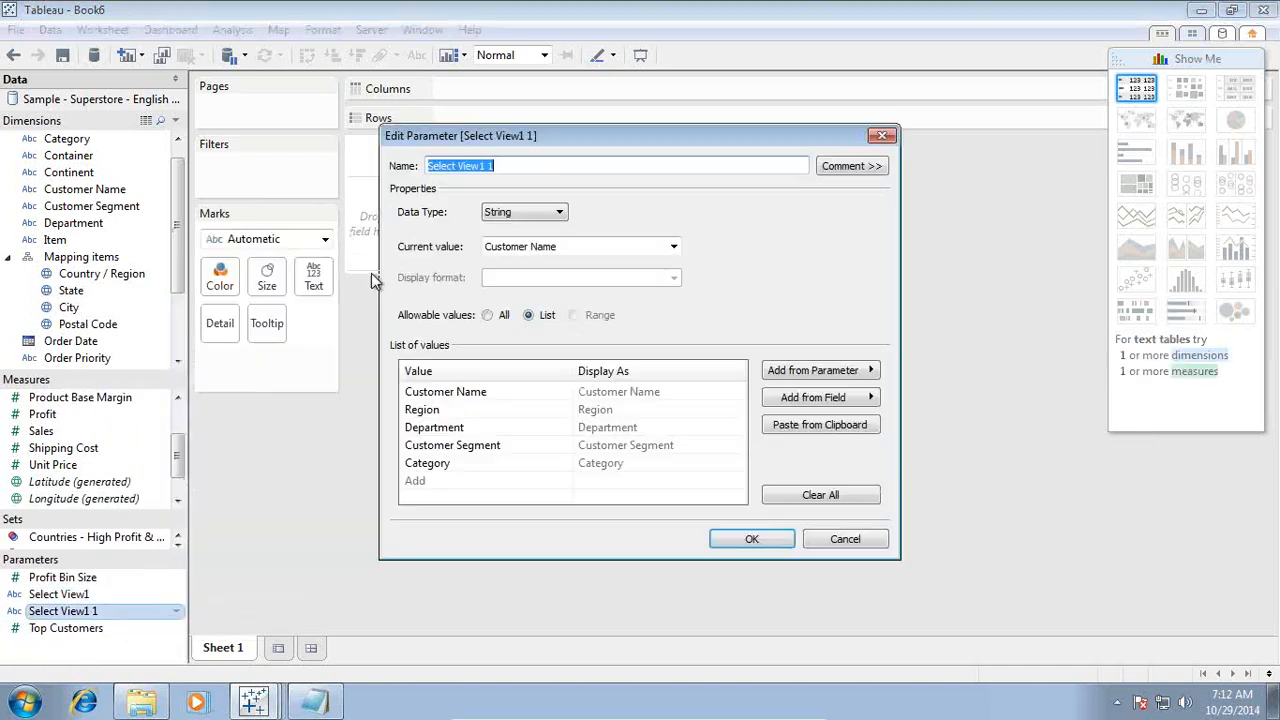
click(508, 166)
text(2)
click(743, 544)
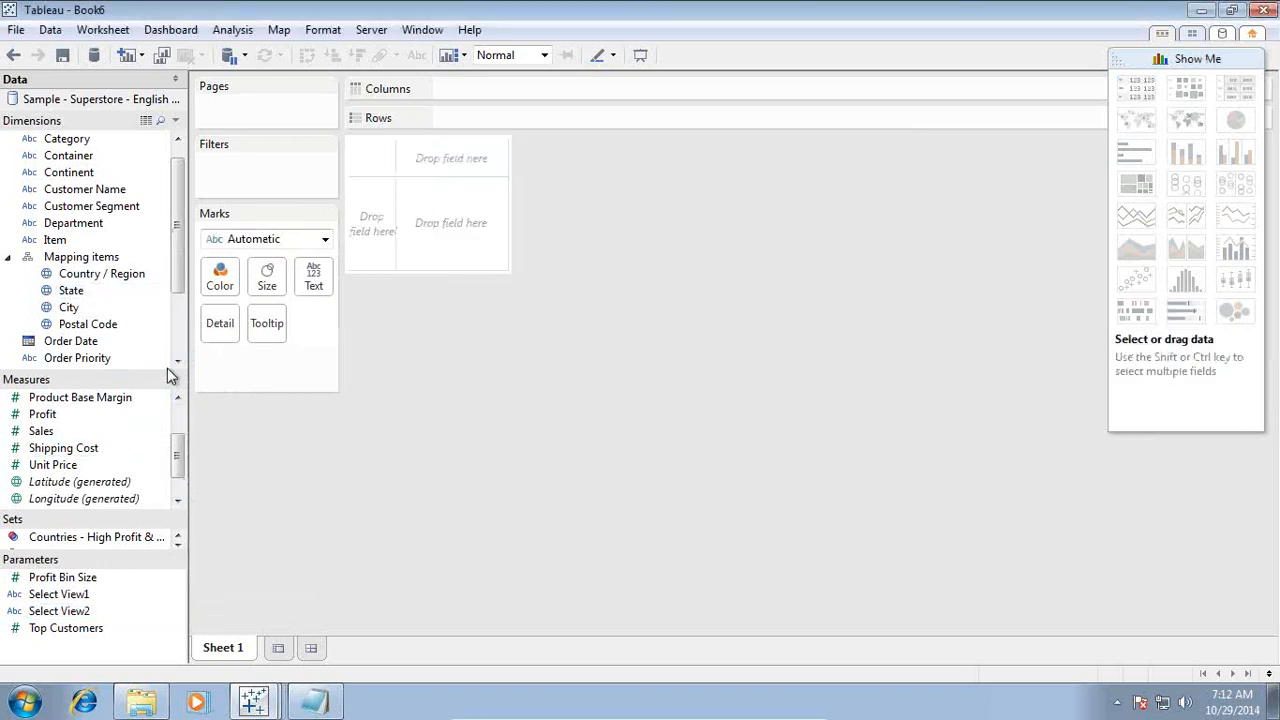
Create a copy of the Calculate Parameter1 field among the dimensions
drag(180, 280, 180, 340)
key(alt+Tab)
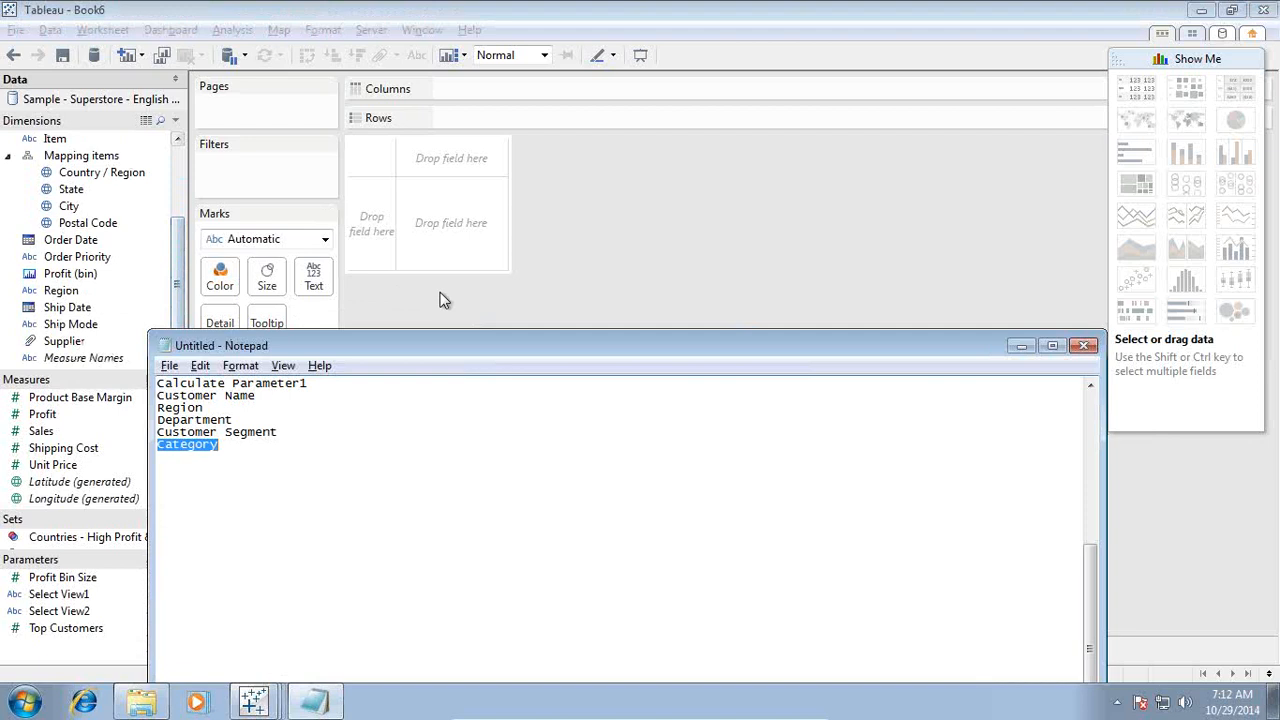
scroll(304, 410, up, 1)
key(alt+Tab)
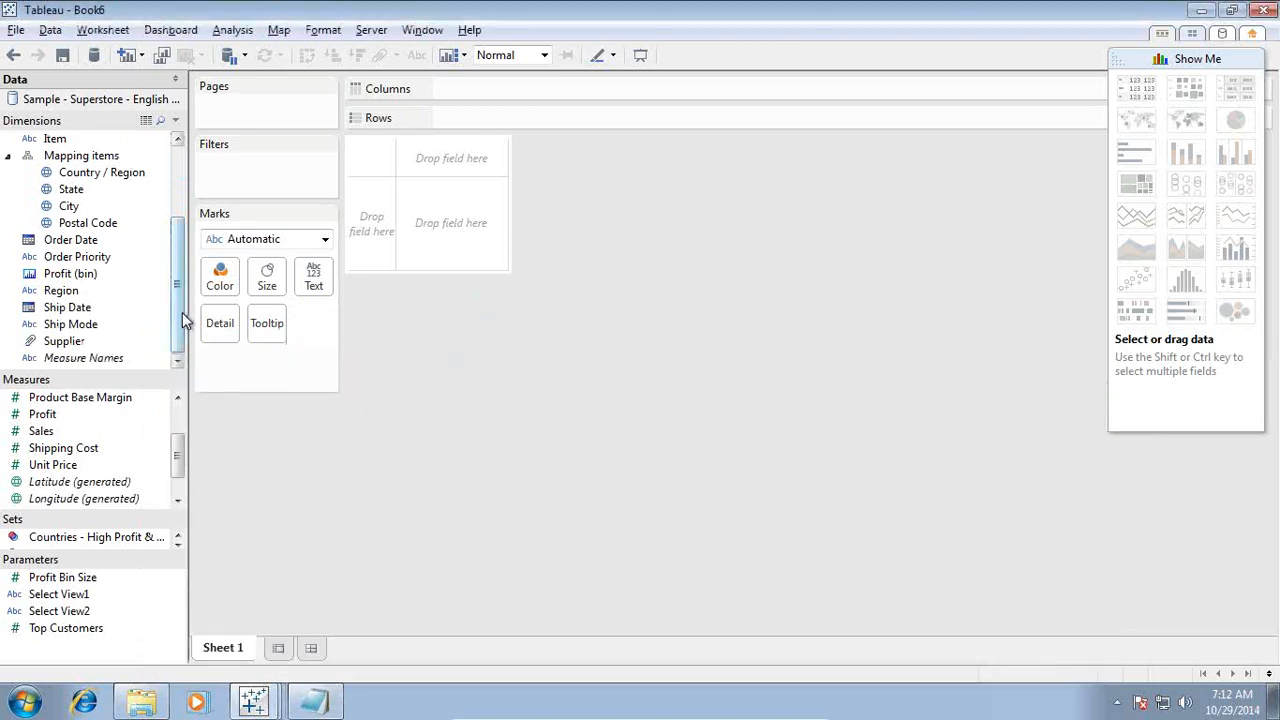
scroll(180, 249, up, 3)
right_click(160, 139)
click(190, 198)
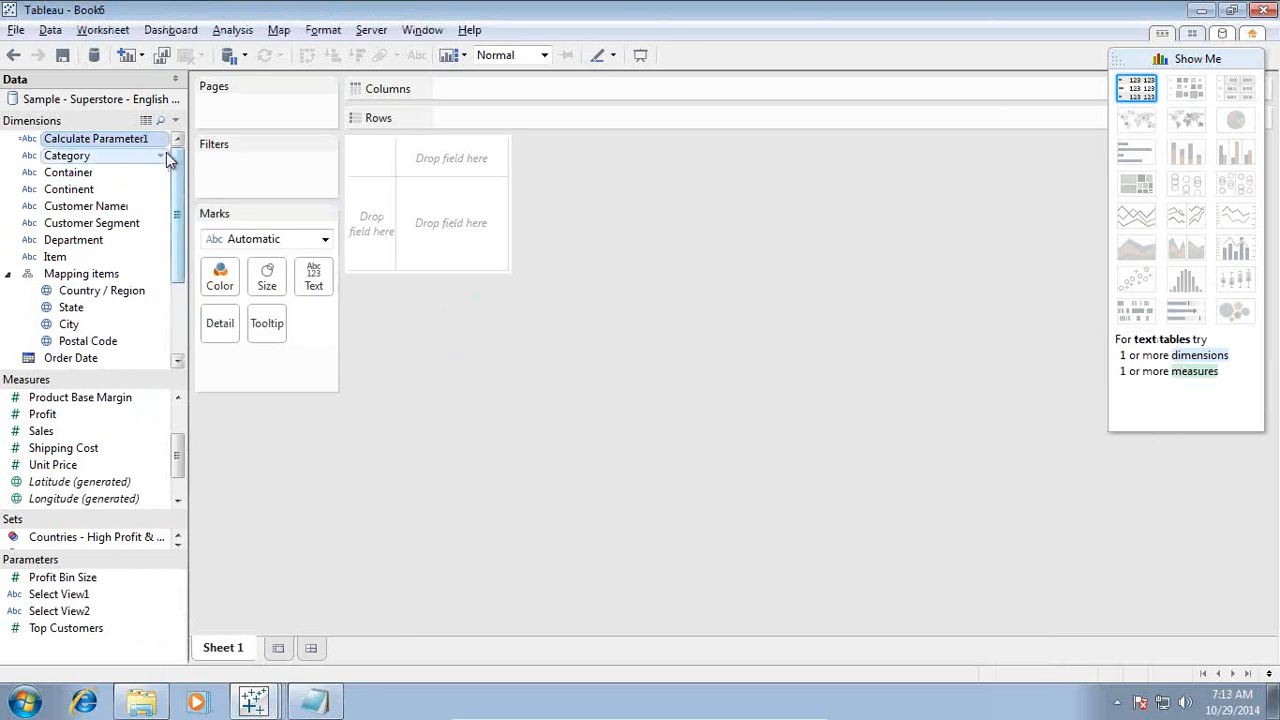
right_click(163, 172)
click(197, 236)
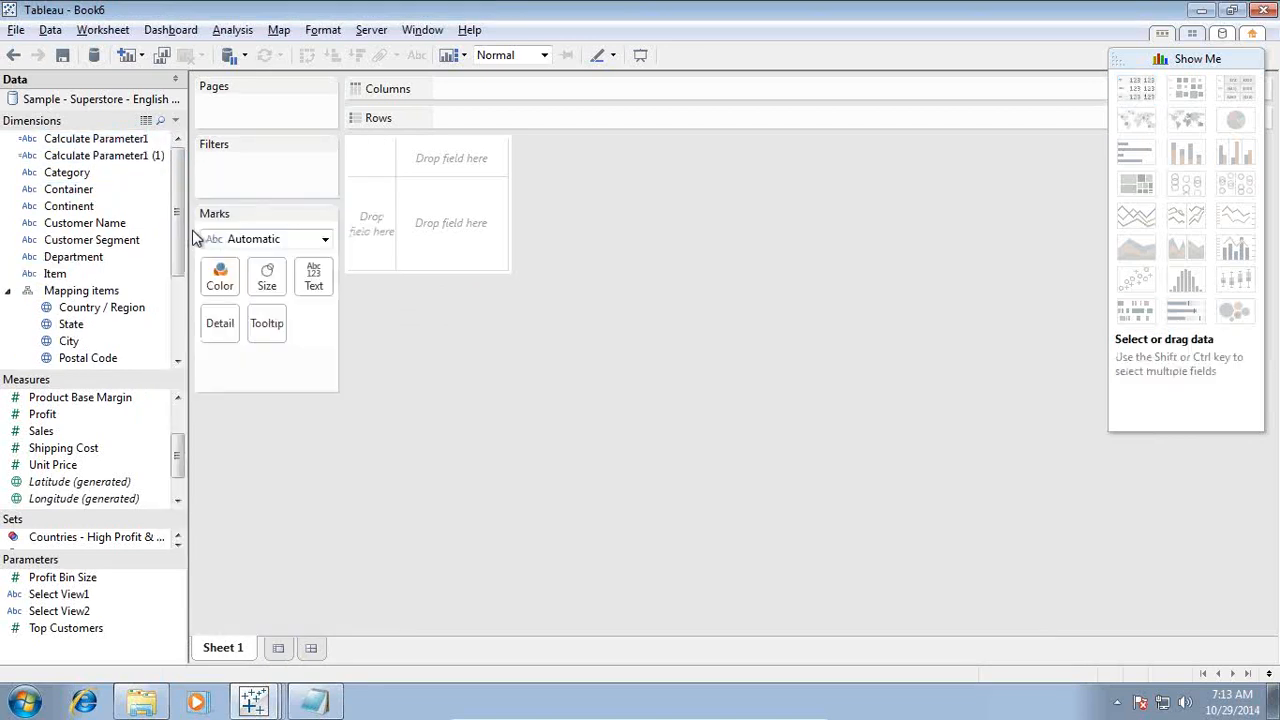
Open the copied Calculate Parameter1 field for editing and rename it Calculate Parameter2
right_click(163, 156)
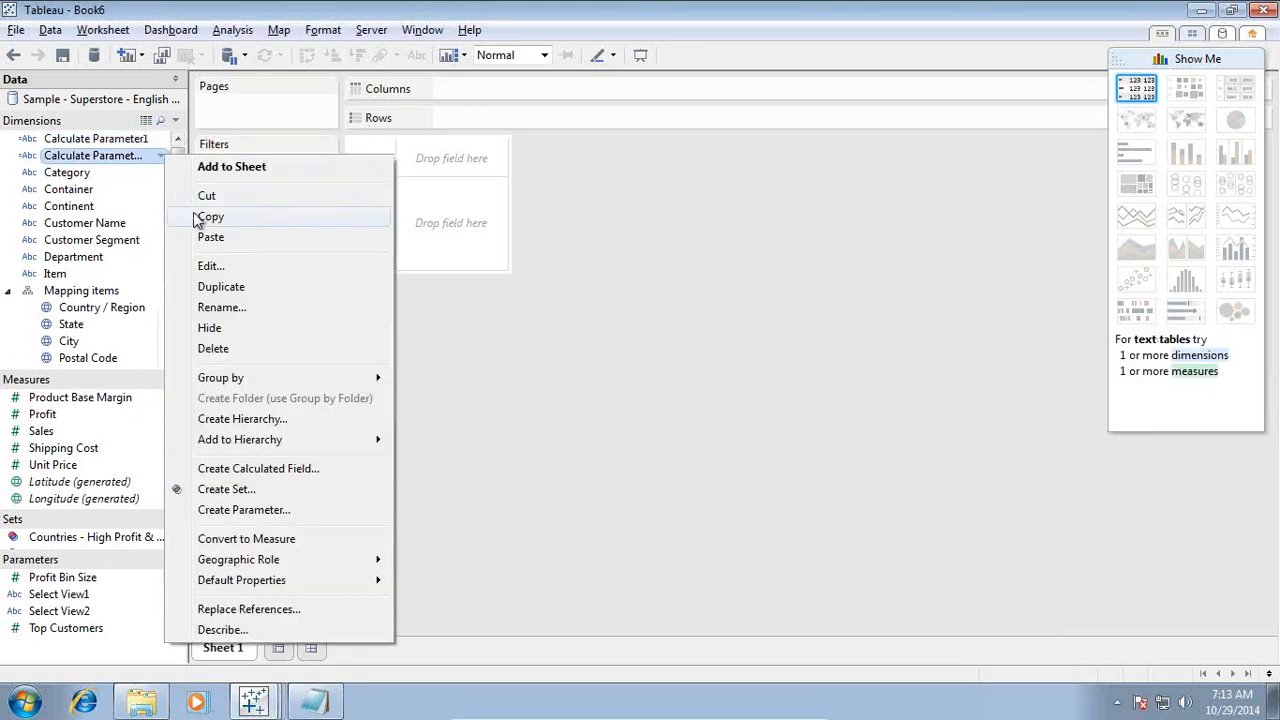
click(209, 265)
click(461, 96)
key(BackSpace)
key(BackSpace)
key(BackSpace)
key(BackSpace)
text(2)
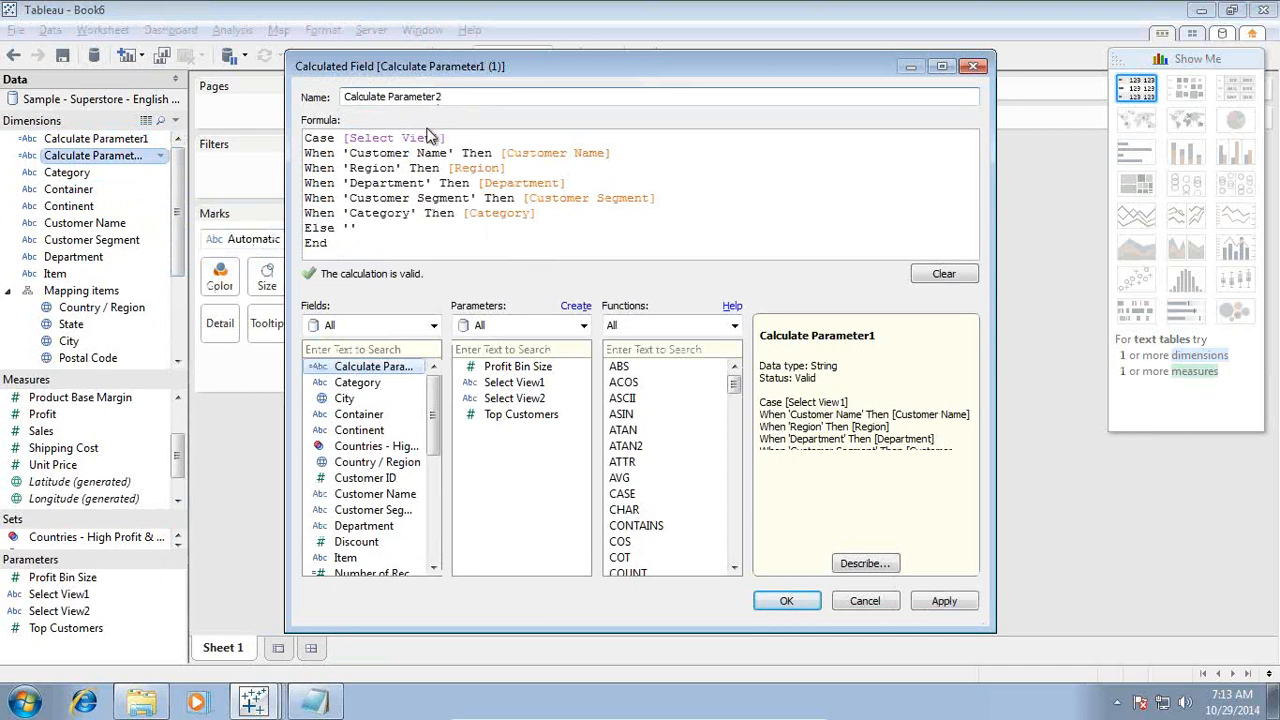
Base the Calculate Parameter2 Case formula on [Select View2] and save the field
click(434, 137)
key(BackSpace)
text(2)
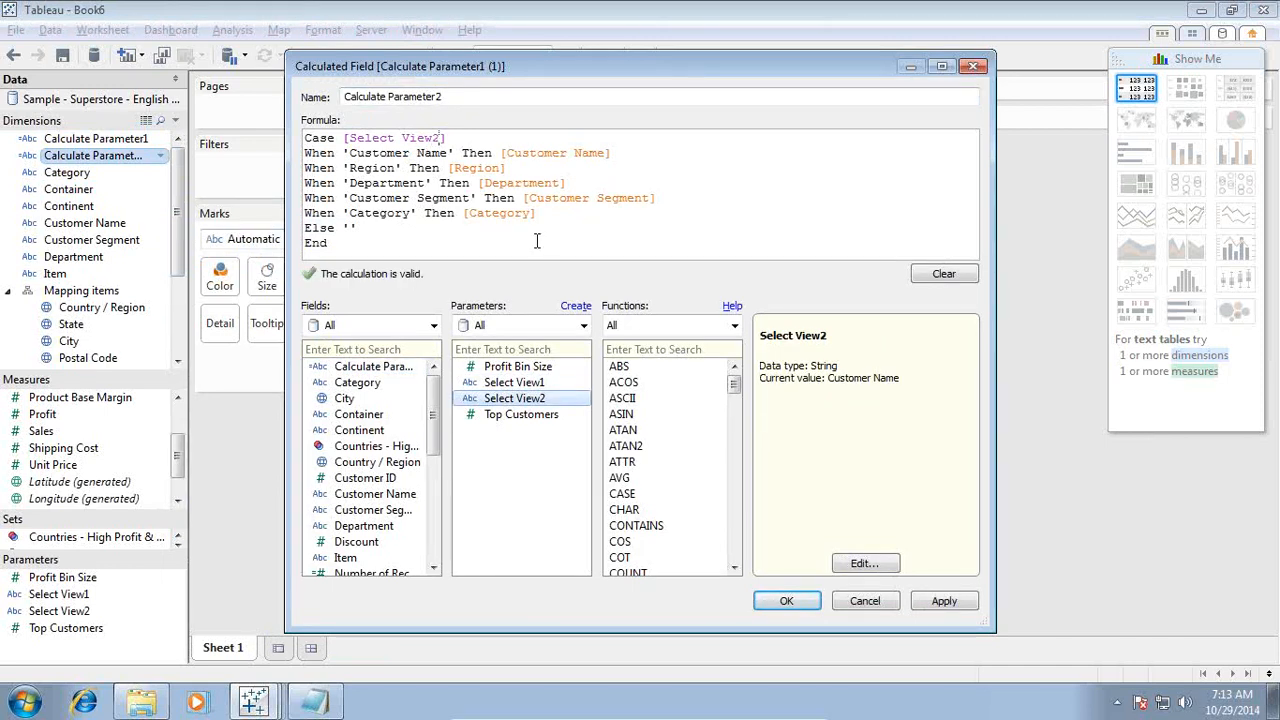
click(772, 601)
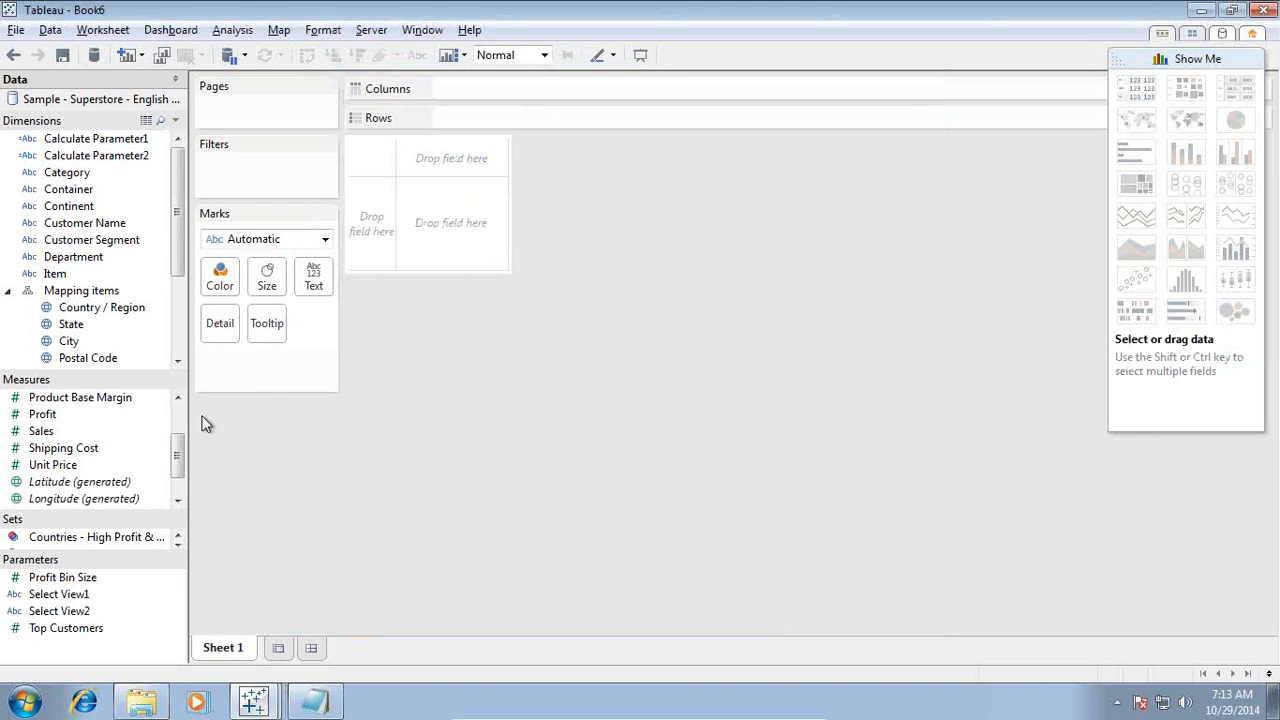
Show the parameter controls for Select View1 and Select View2 on the sheet
right_click(170, 595)
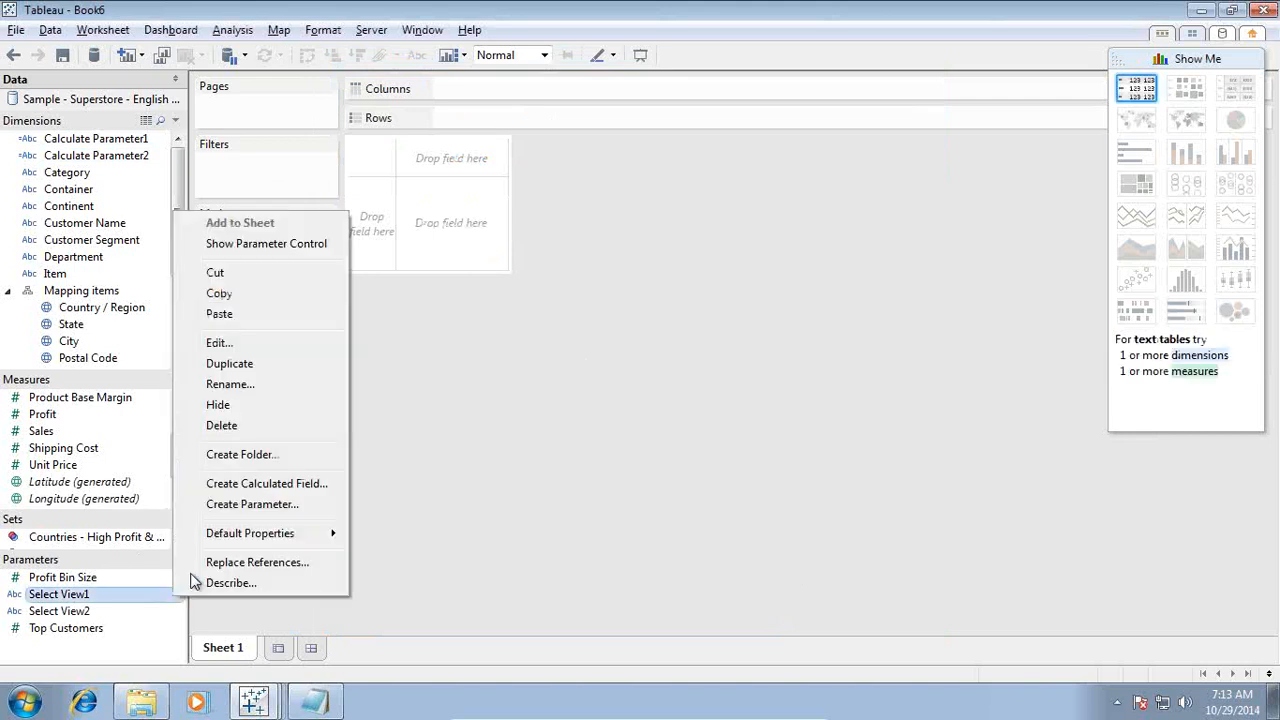
click(266, 245)
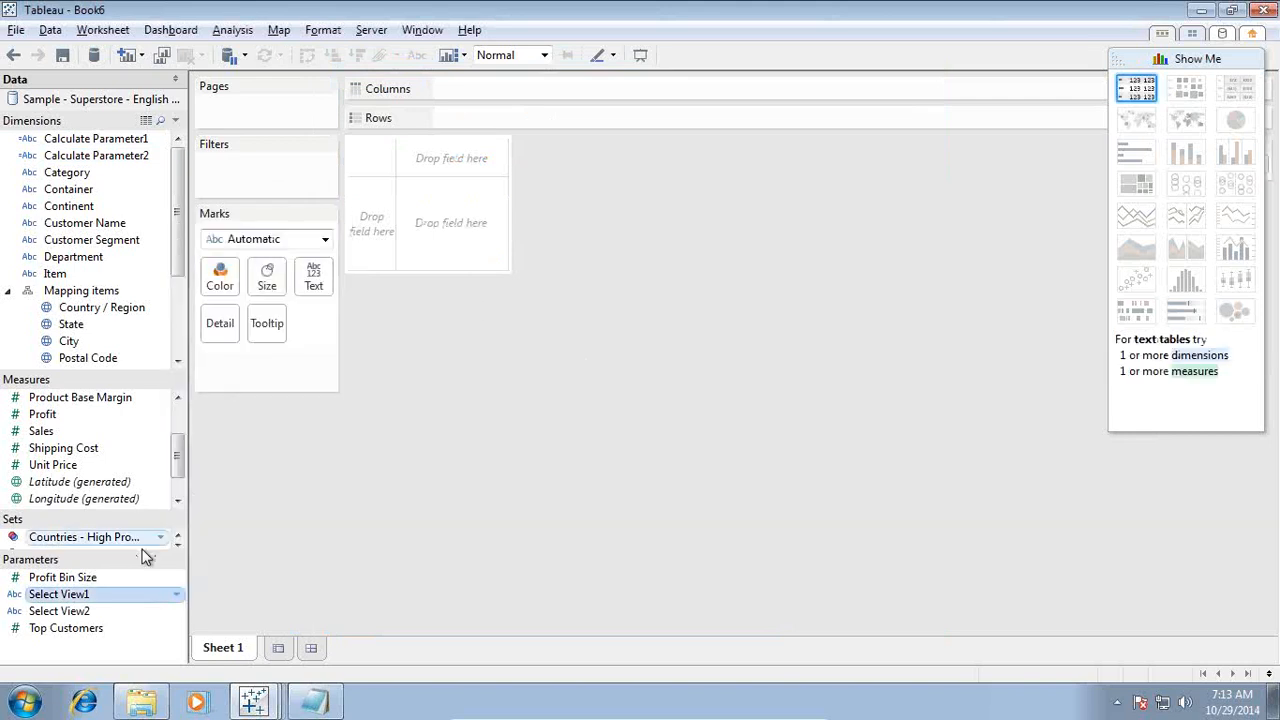
right_click(171, 612)
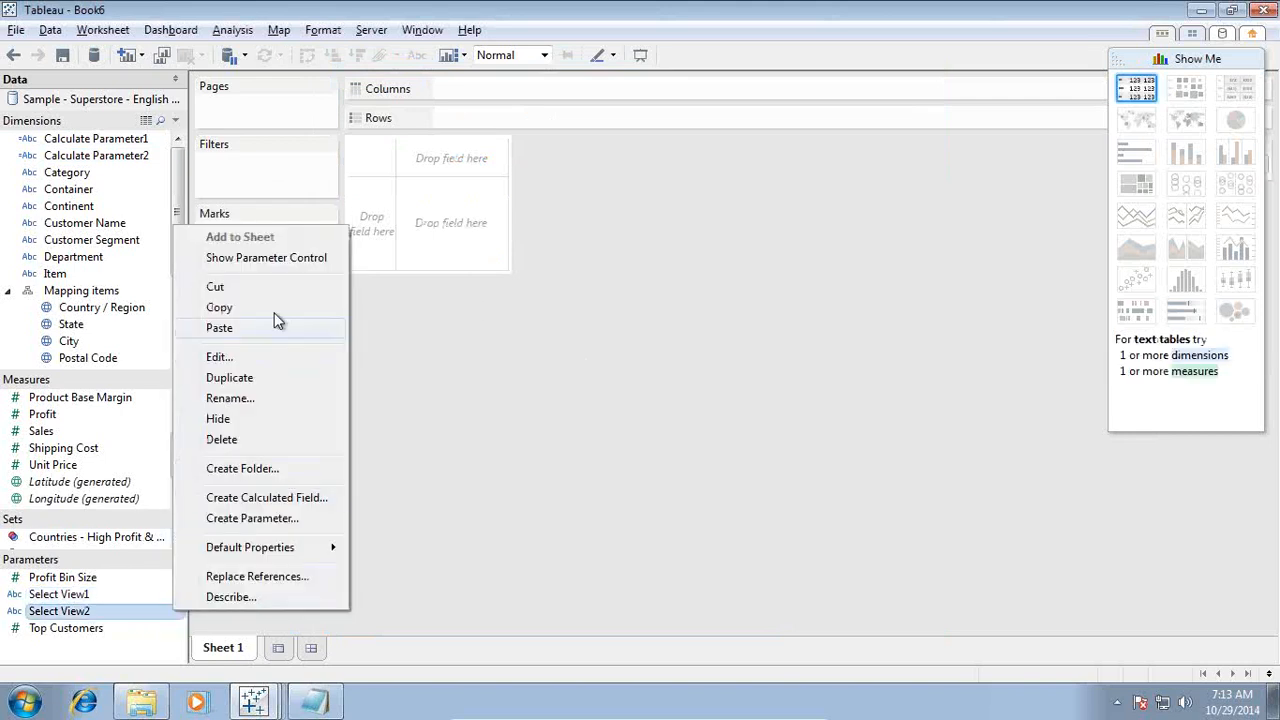
click(281, 262)
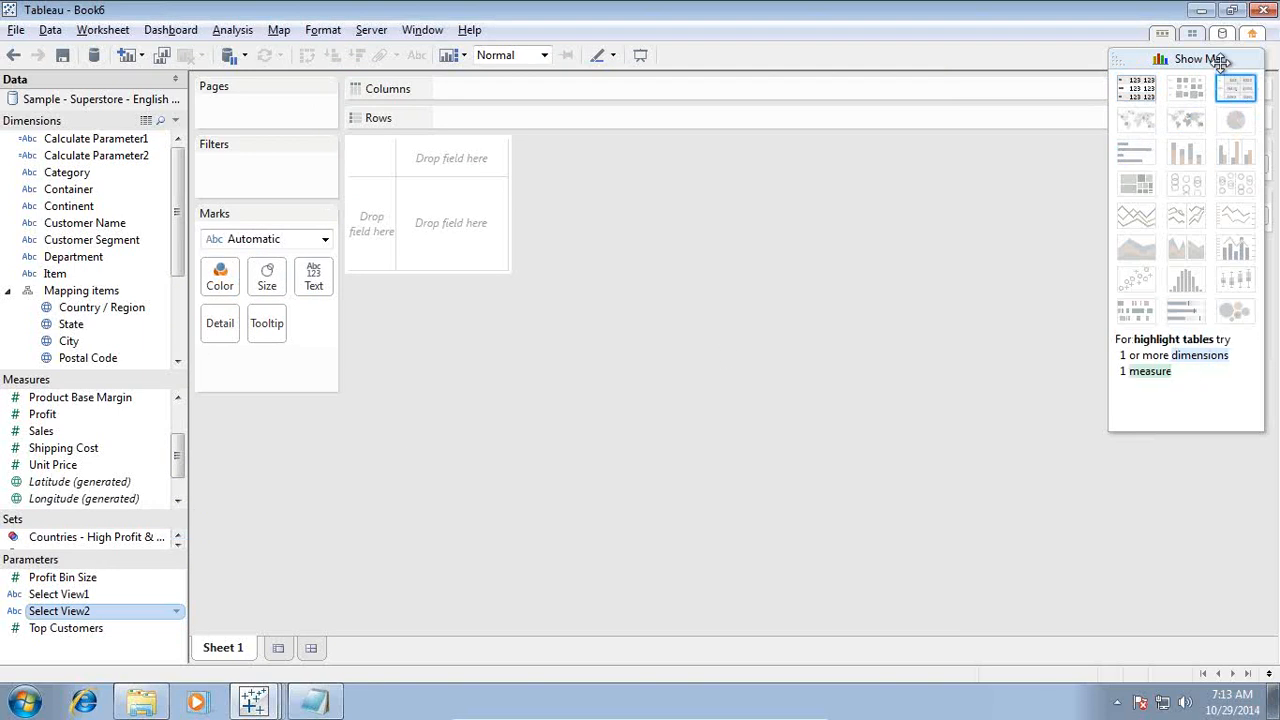
Move the Show Me palette off the parameter controls, and place Select View1 and Select View2 below the Marks card
drag(1234, 57, 1230, 360)
drag(1258, 142, 250, 406)
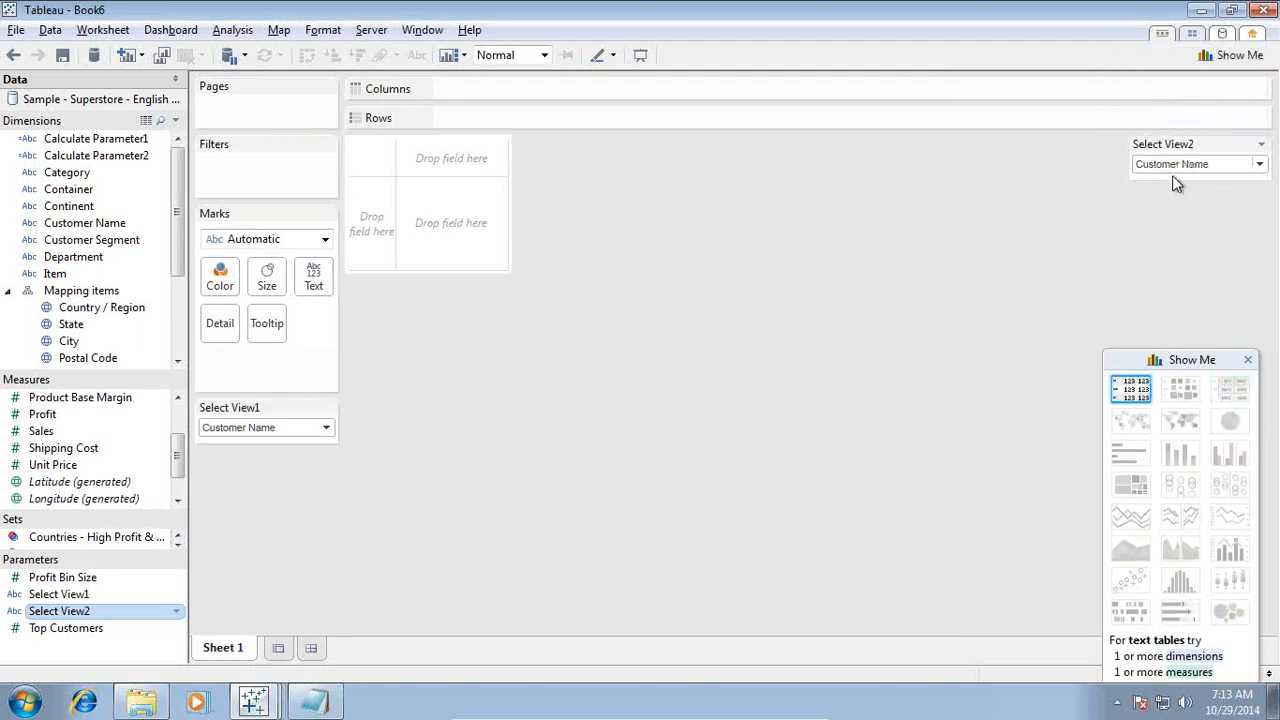
drag(1260, 140, 238, 443)
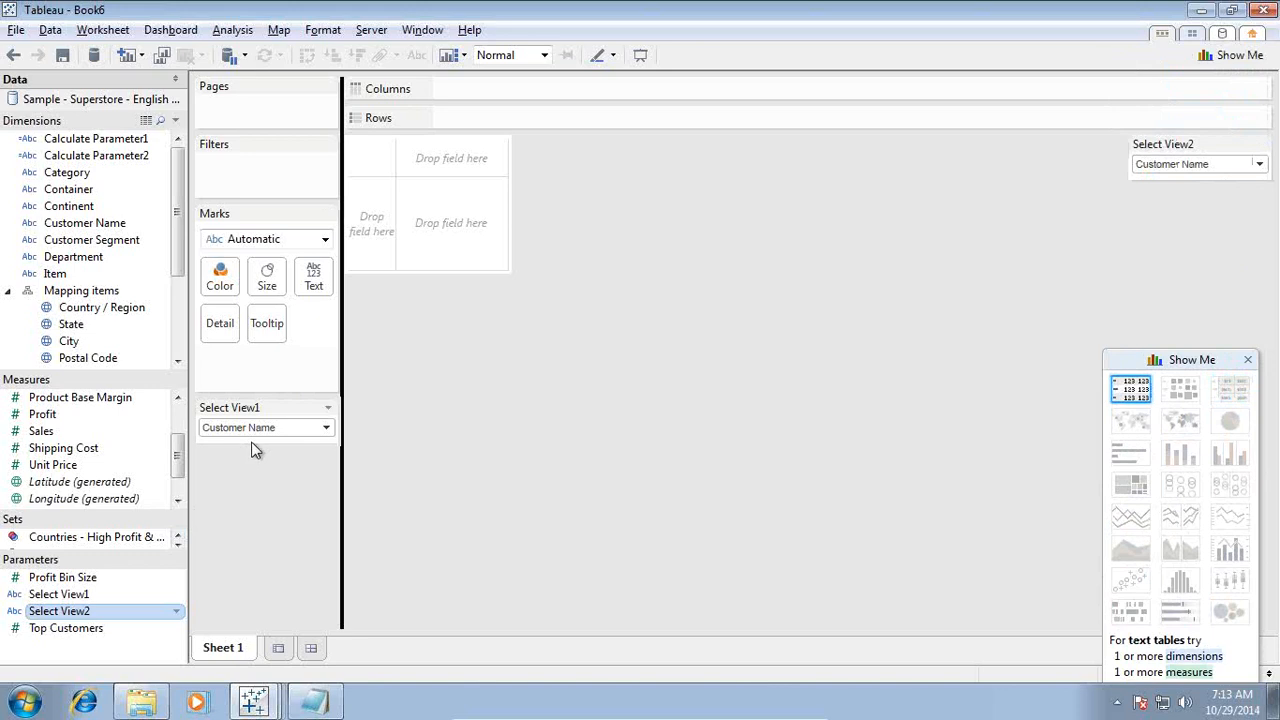
drag(1200, 145, 288, 455)
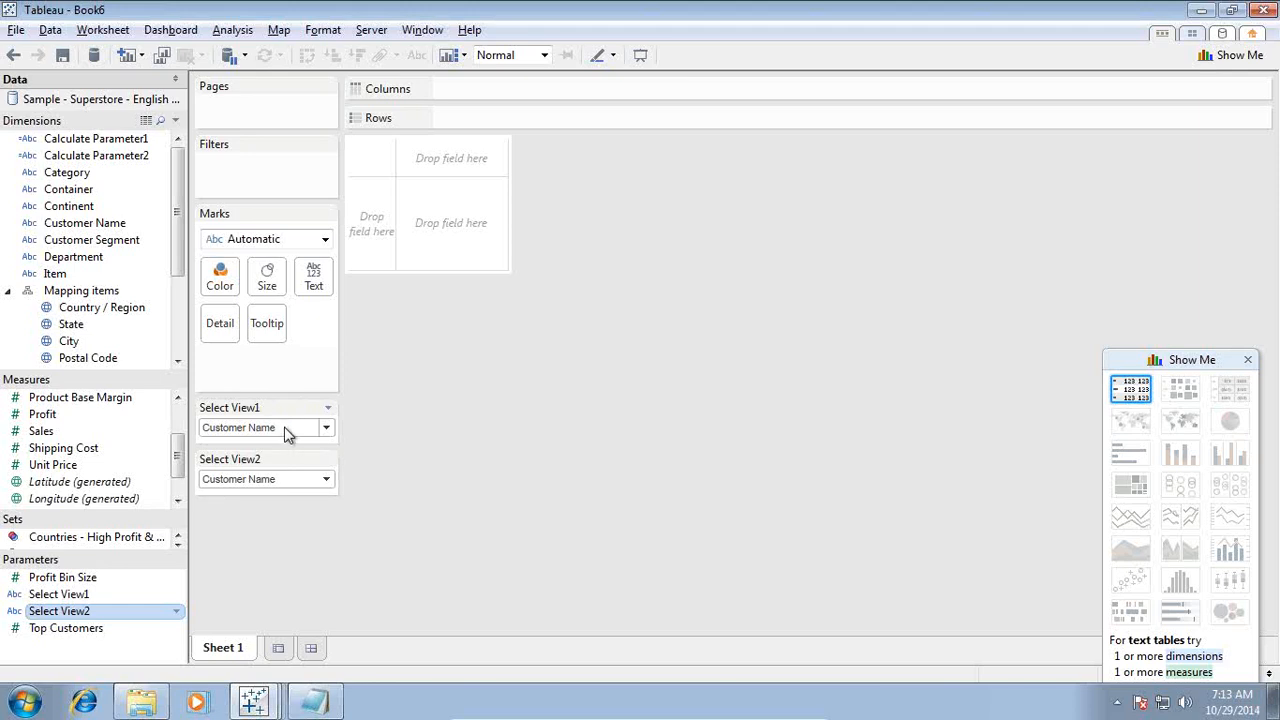
Build the view with Calculate Parameter1 on Columns, Calculate Parameter2 on Rows and Sales on the Marks card
click(178, 430)
drag(177, 415, 180, 465)
drag(181, 469, 181, 424)
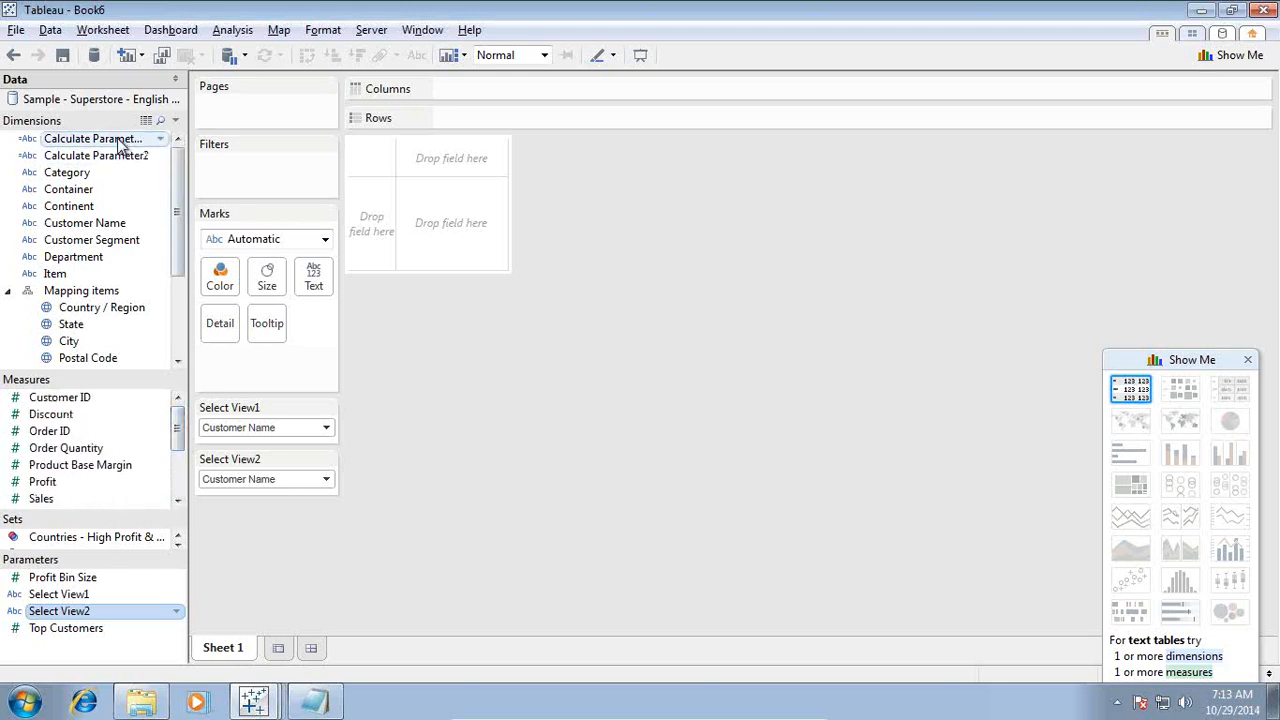
drag(118, 142, 460, 88)
drag(134, 157, 530, 117)
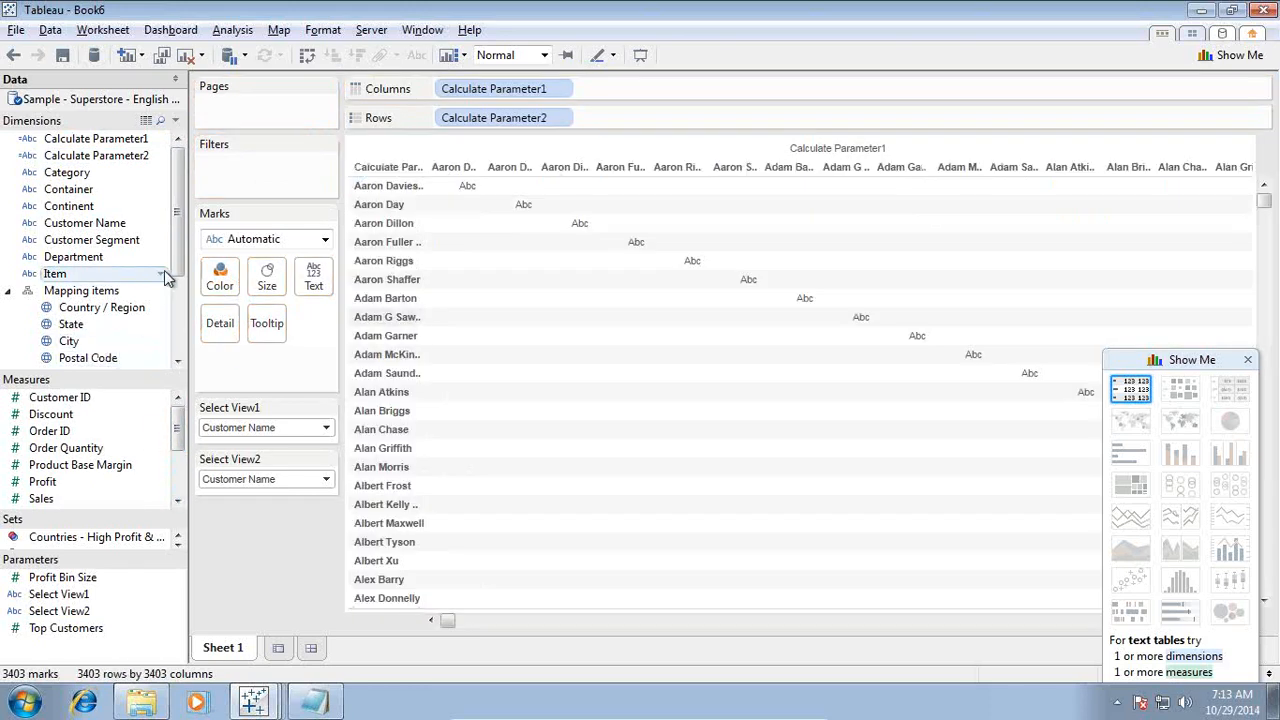
scroll(175, 270, down, 1)
drag(46, 499, 220, 322)
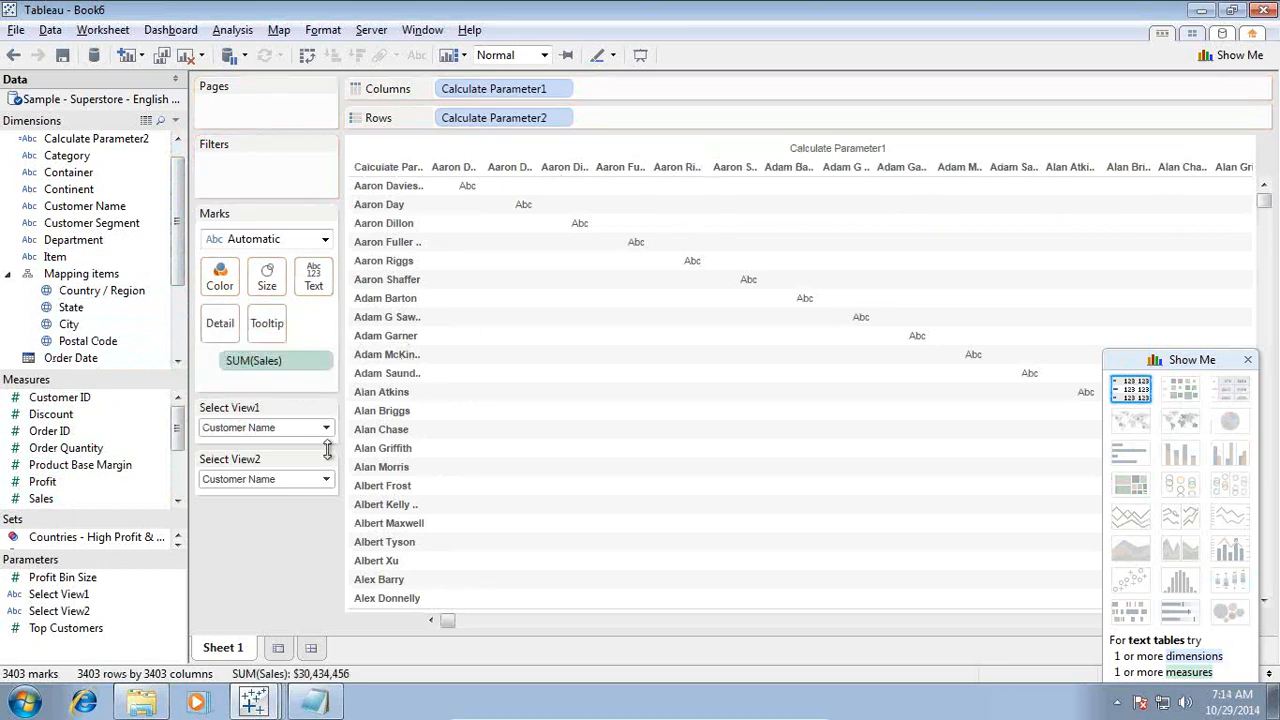
Switch the Select View2 parameter to Department, and set Select View1 to Department as well
click(326, 480)
click(285, 527)
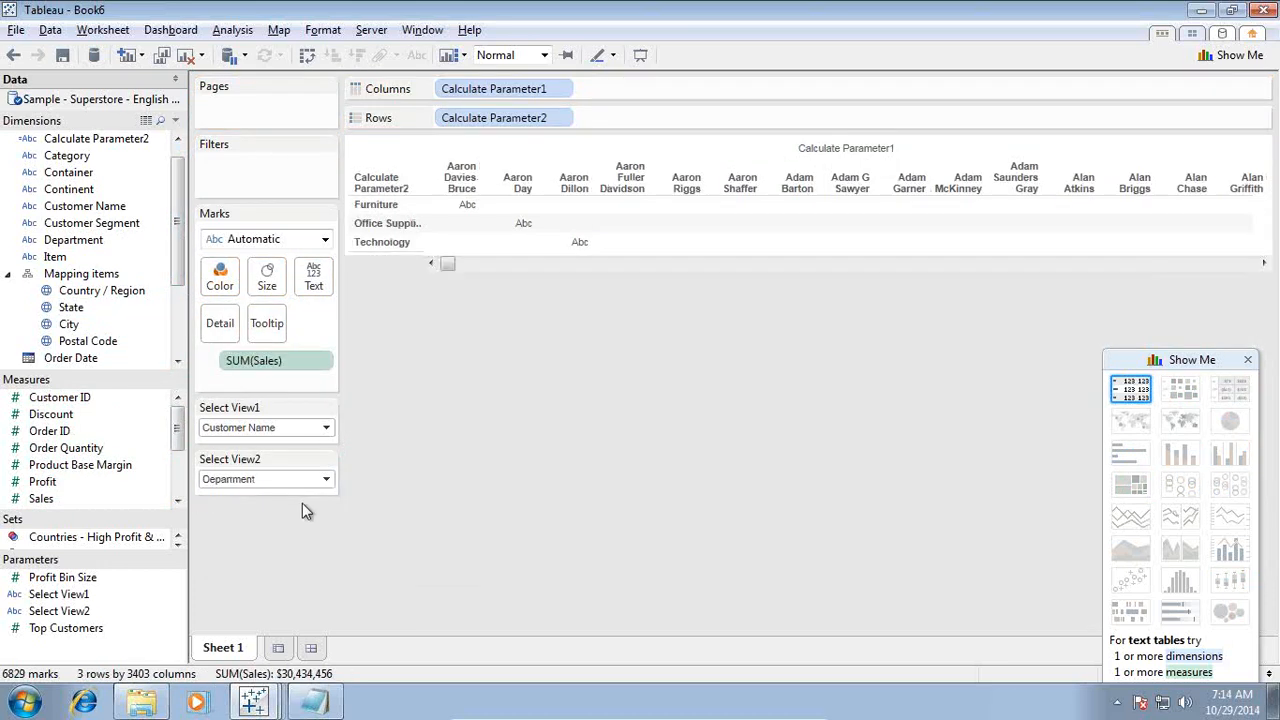
click(326, 428)
click(274, 473)
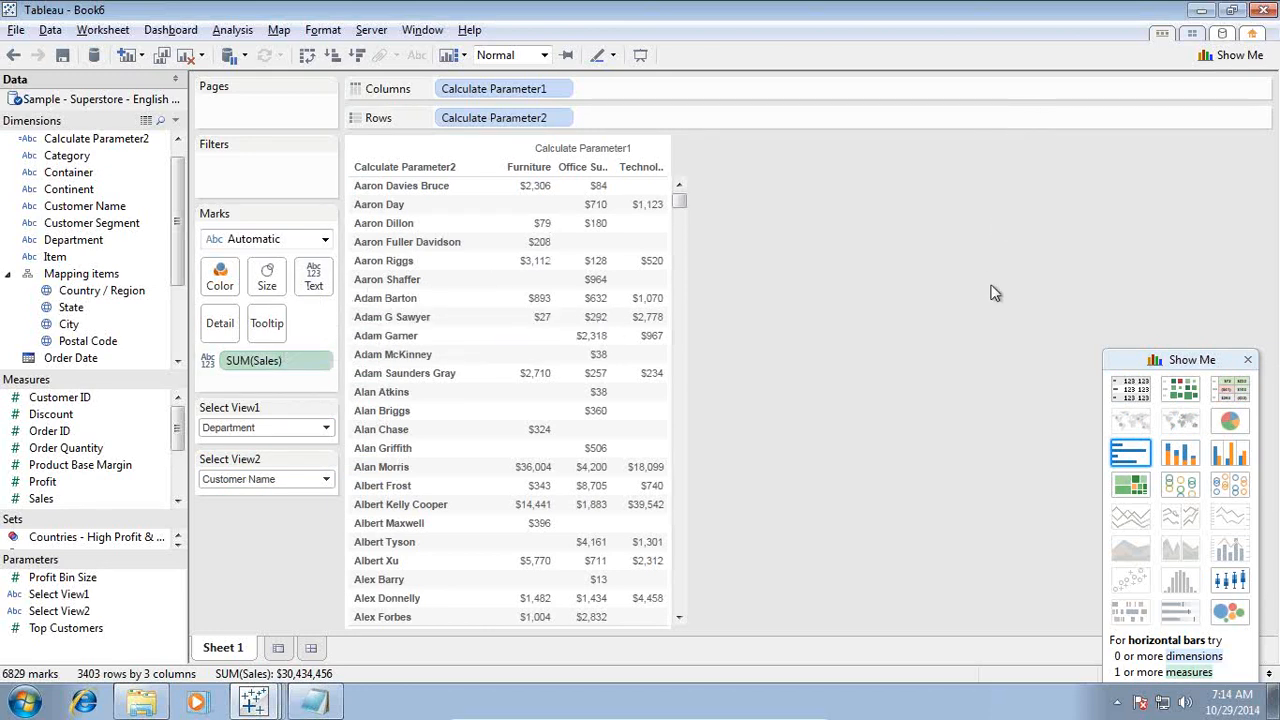
Set the Select View1 parameter to Region and the Select View2 parameter to Department
click(318, 428)
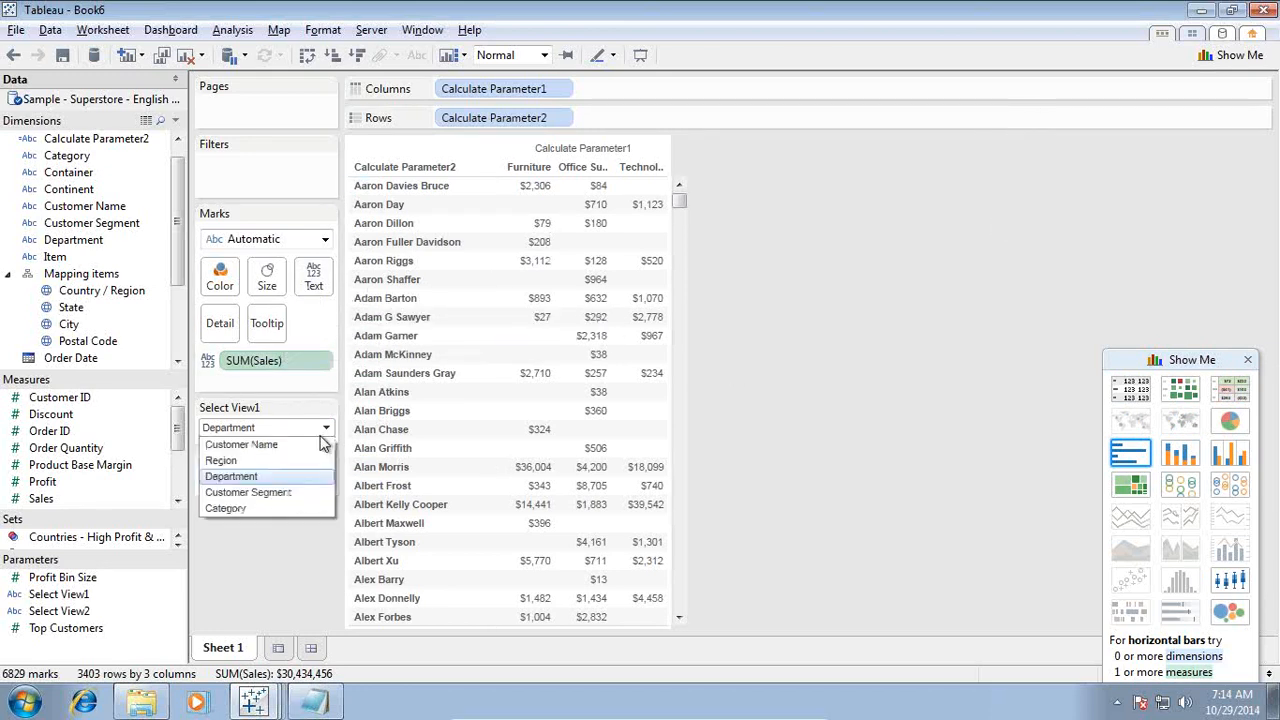
click(285, 461)
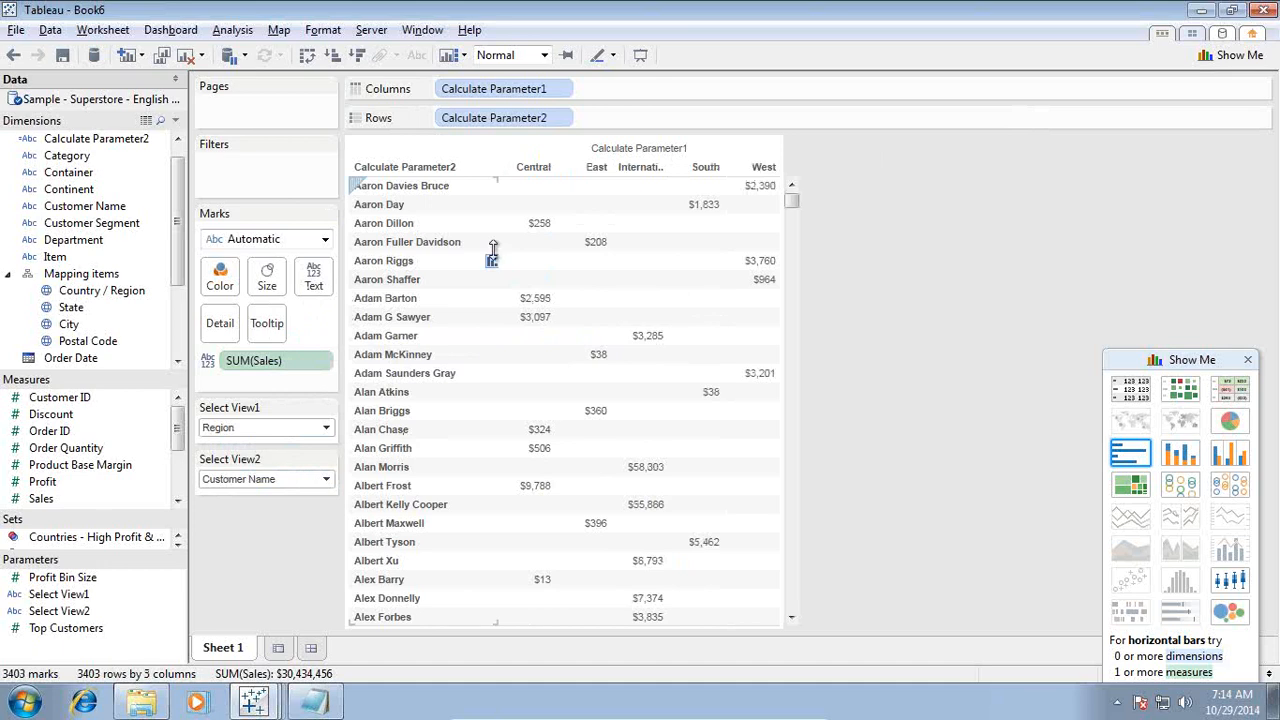
click(303, 481)
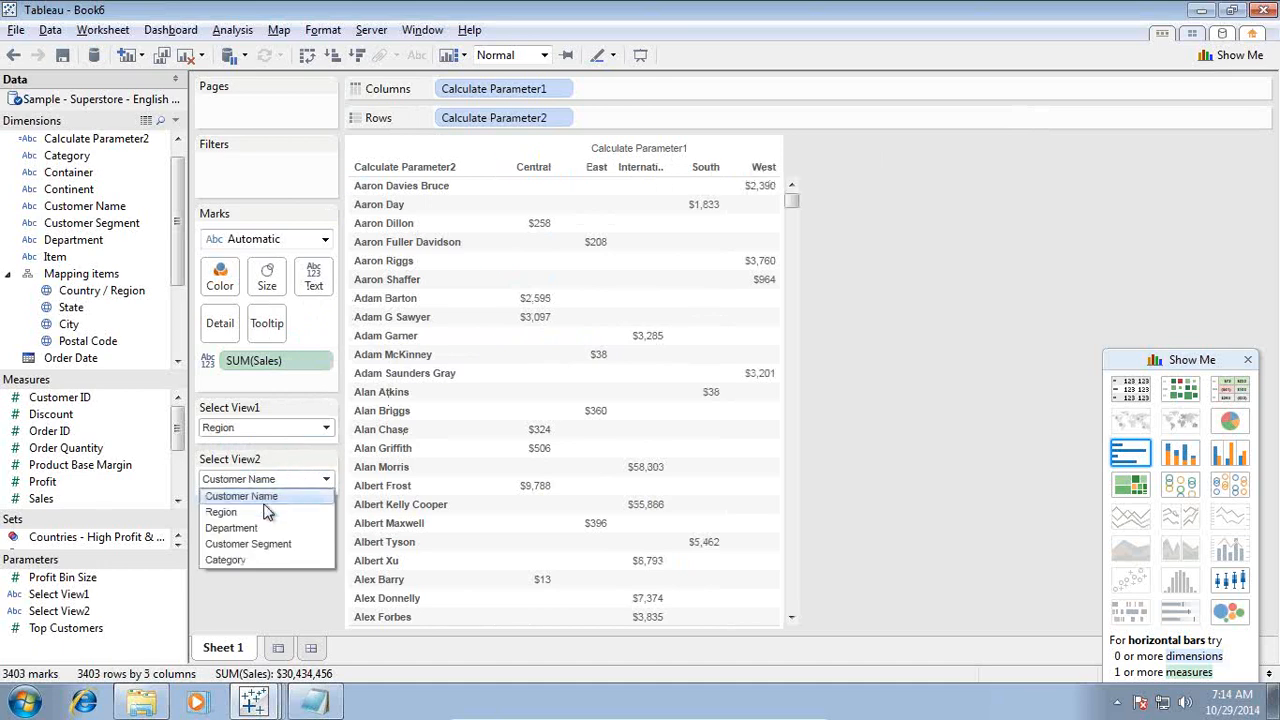
click(254, 528)
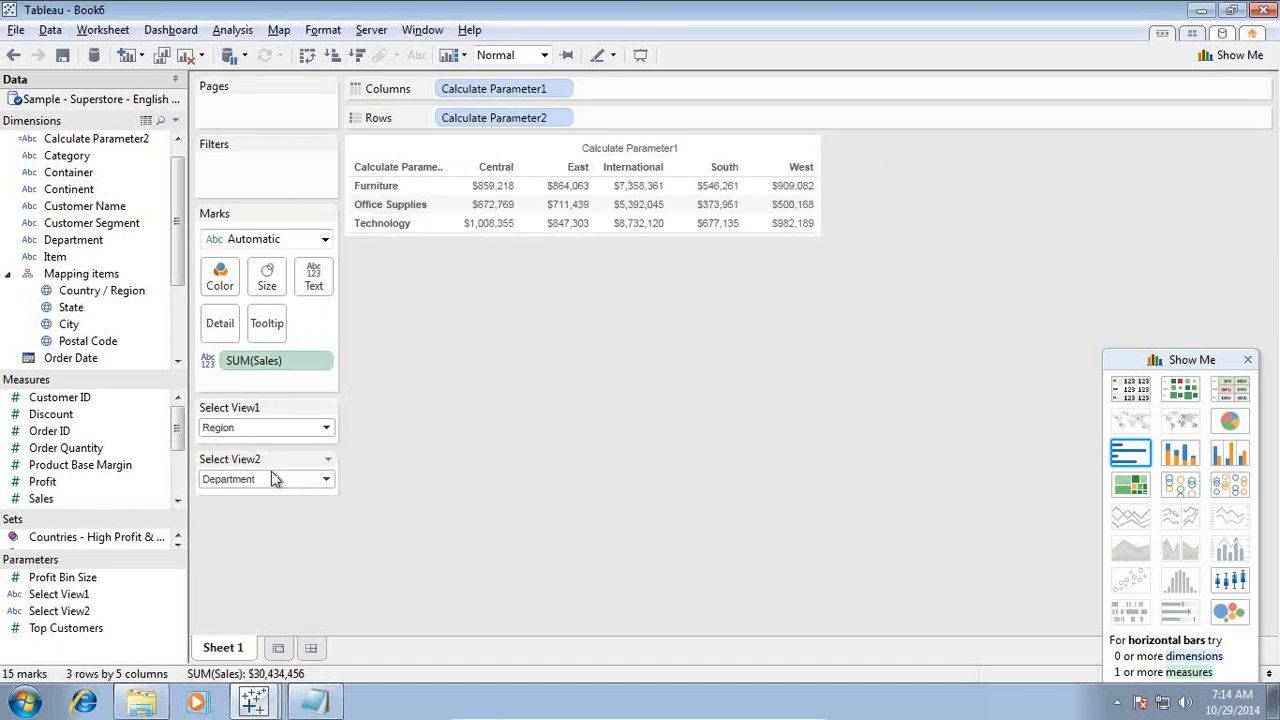
Switch the Select View2 parameter to Category, and after that to Customer Name
click(253, 486)
click(242, 558)
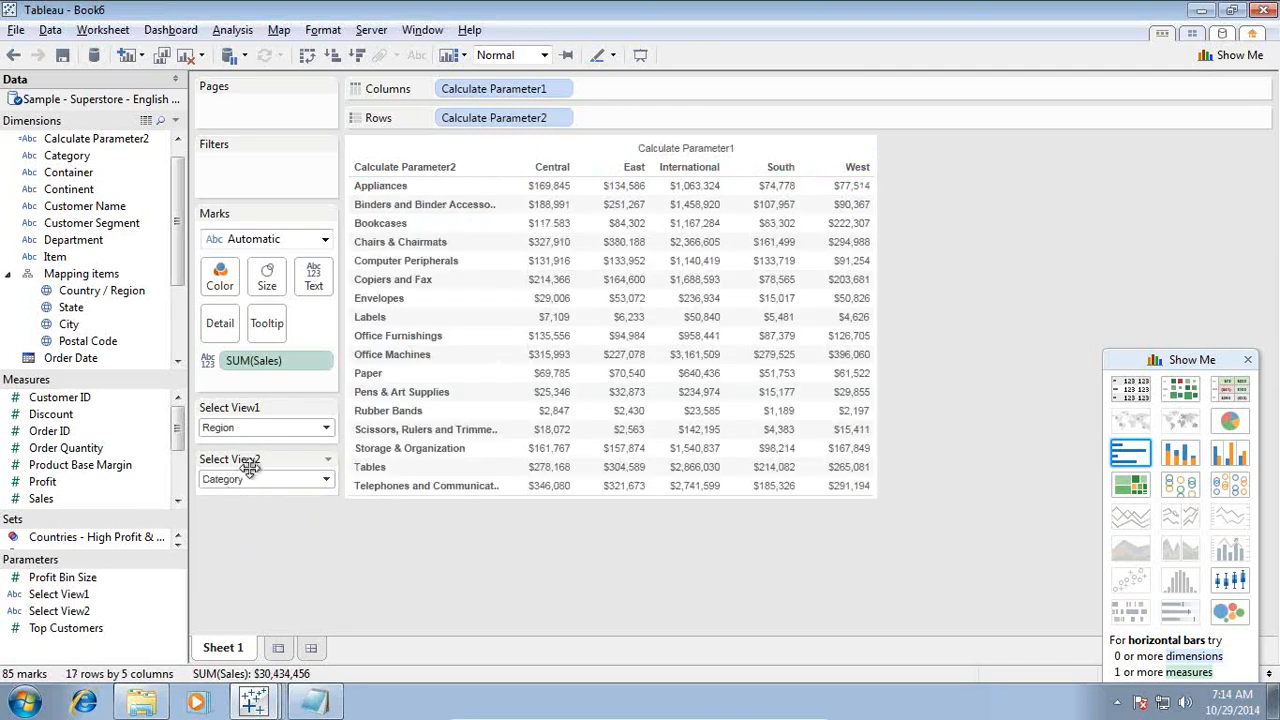
click(248, 479)
click(252, 498)
Set the Select View1 parameter to Customer Segment and the Select View2 parameter to Category
click(258, 430)
click(248, 492)
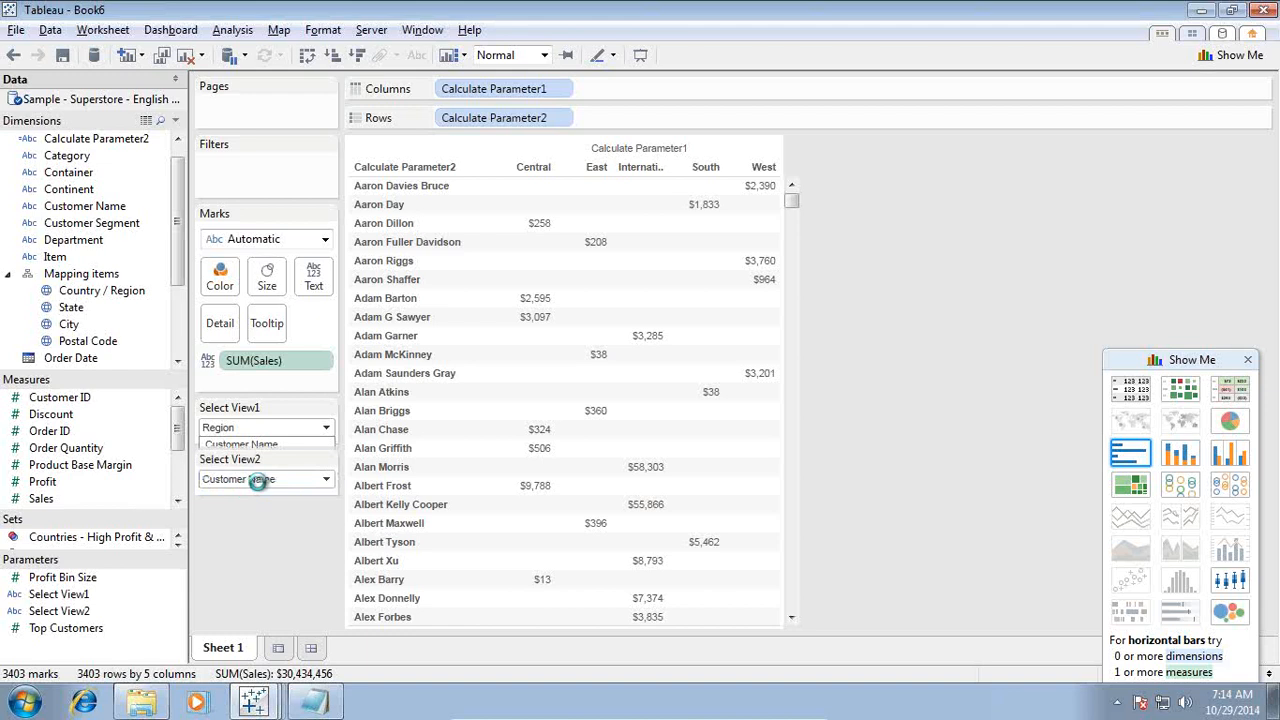
click(272, 480)
click(254, 560)
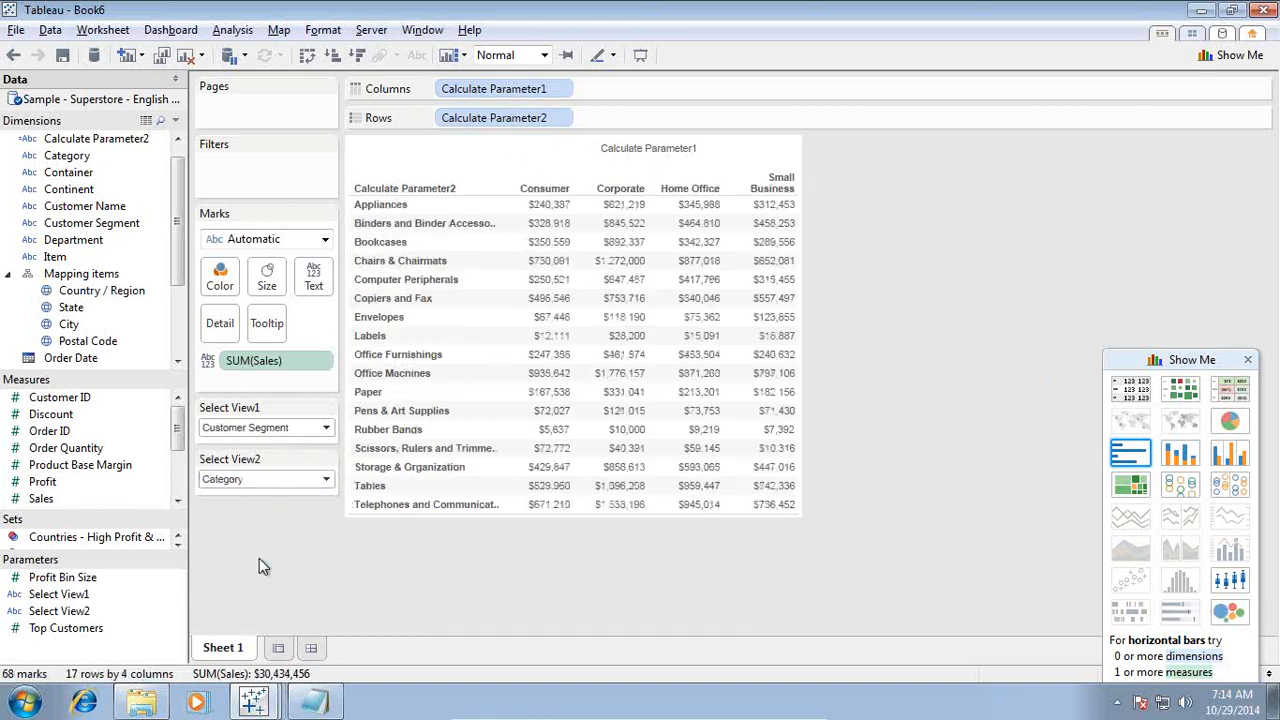
click(271, 432)
click(271, 409)
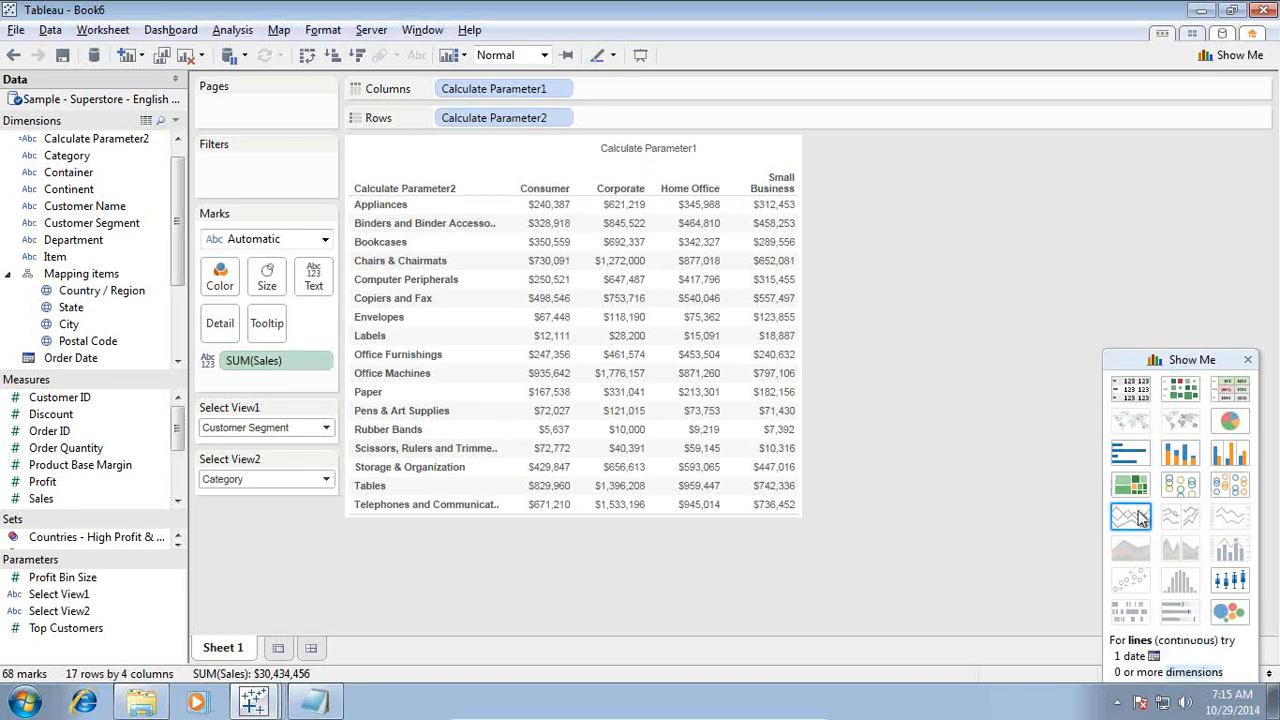
Convert the sales crosstab to a horizontal bar chart and set the Select View2 parameter to Department
click(1130, 453)
click(326, 479)
click(284, 529)
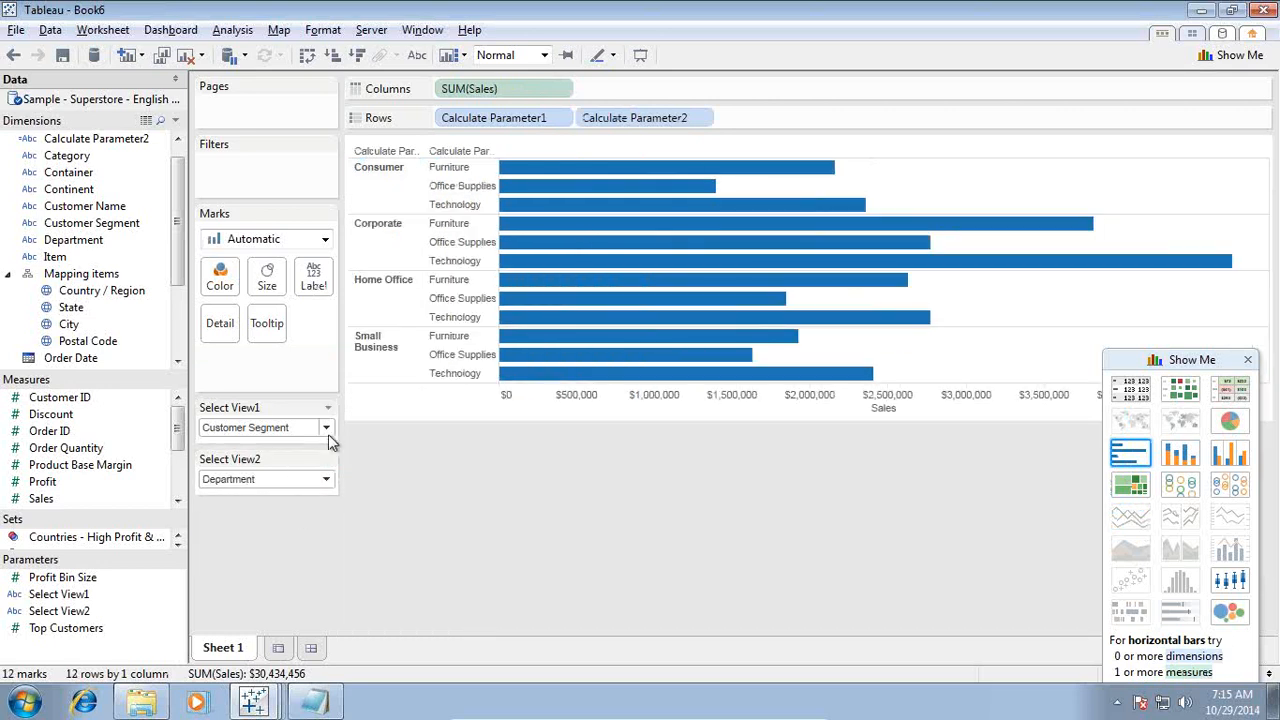
Set Select View1 to Department and Select View2 to Category for the bar chart
click(327, 430)
click(296, 478)
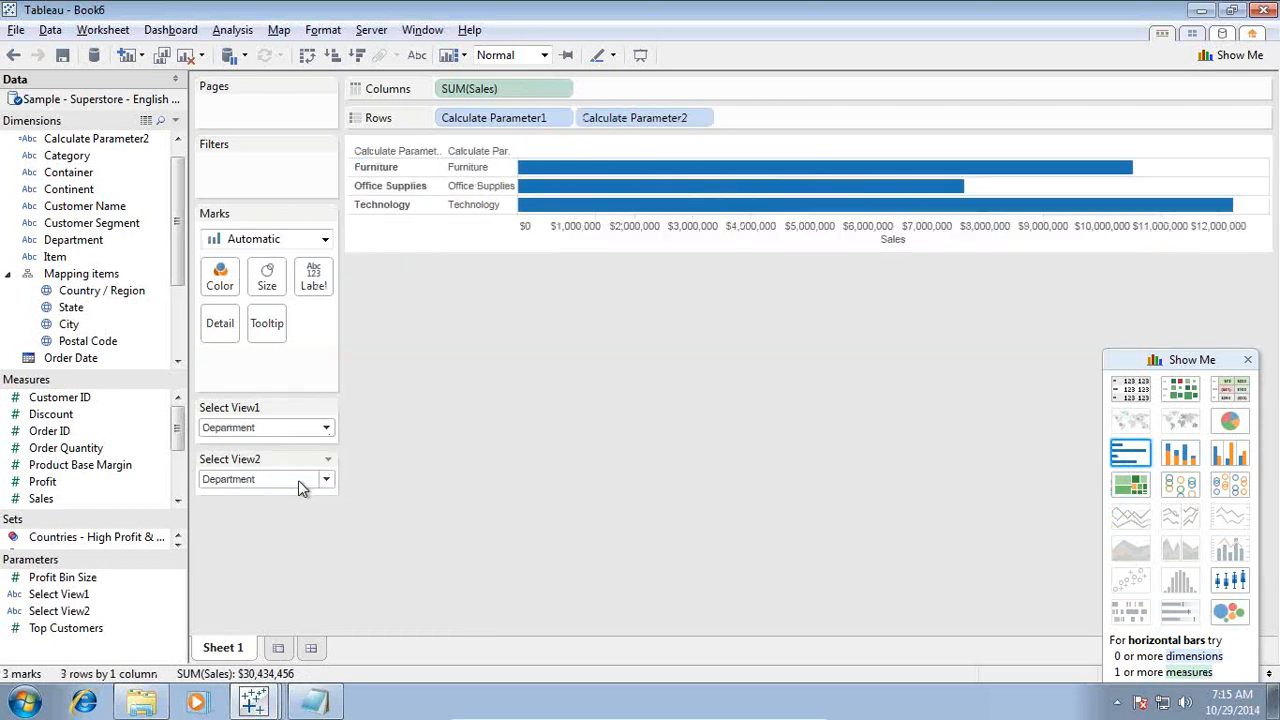
click(303, 478)
click(292, 568)
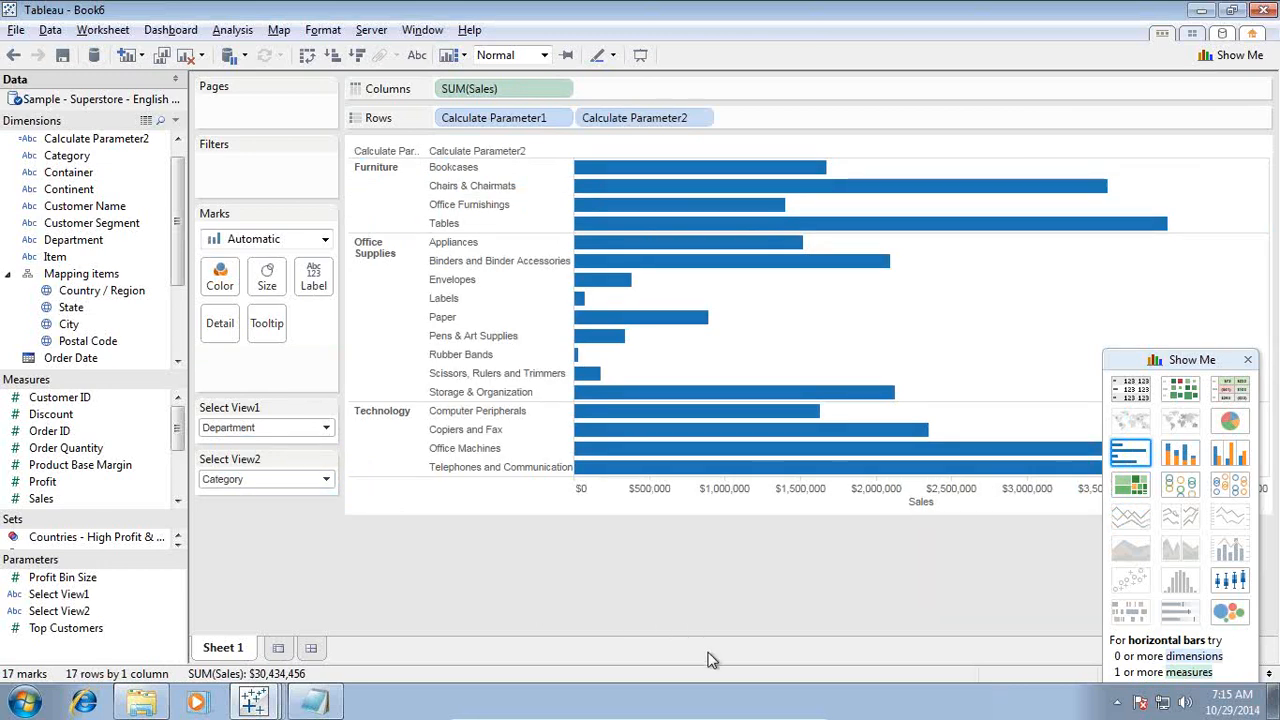
Minimize the Tableau_Working virtual machine and advance the presentation behind it to the "Any Question?" slide
mouse_move(774, 717)
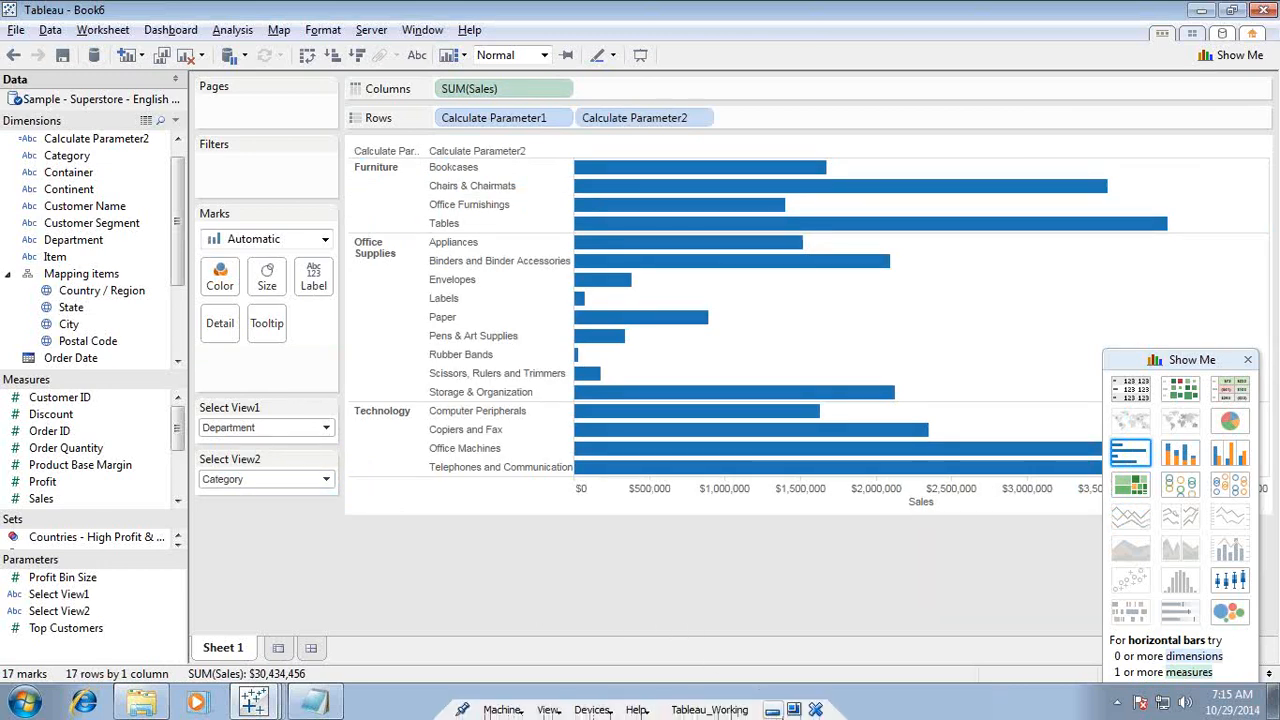
click(773, 710)
key(Right)
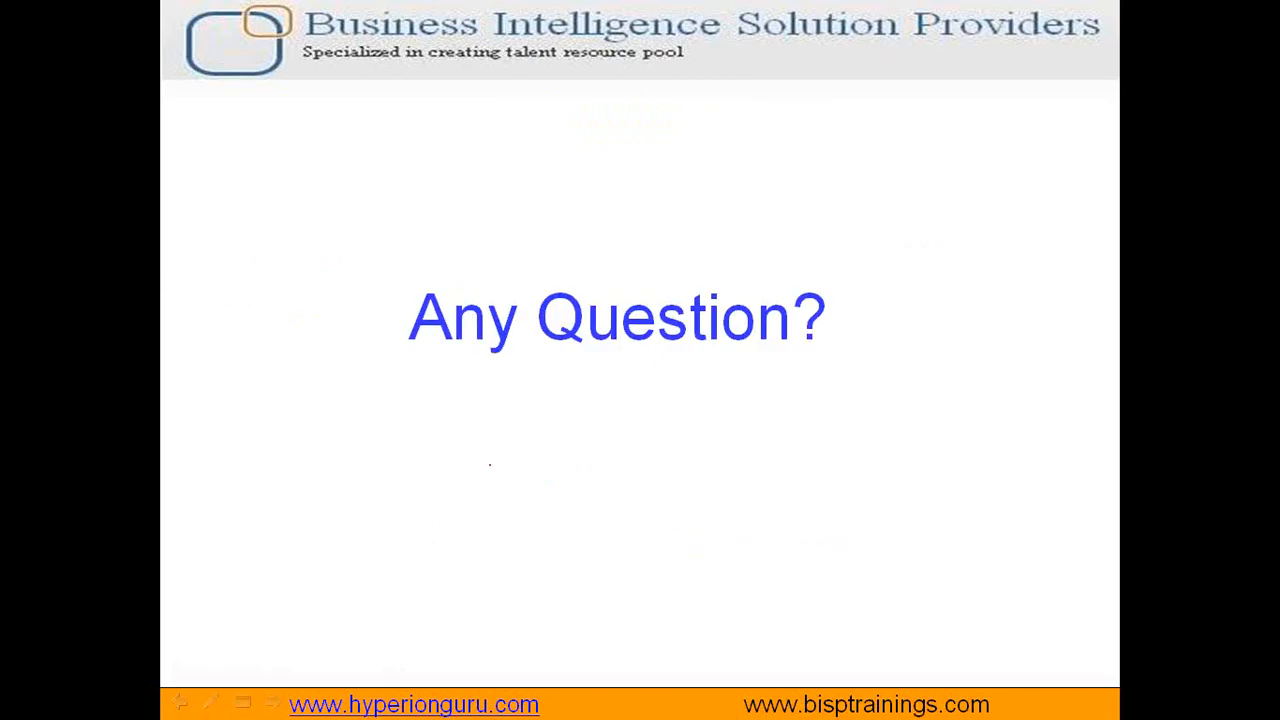